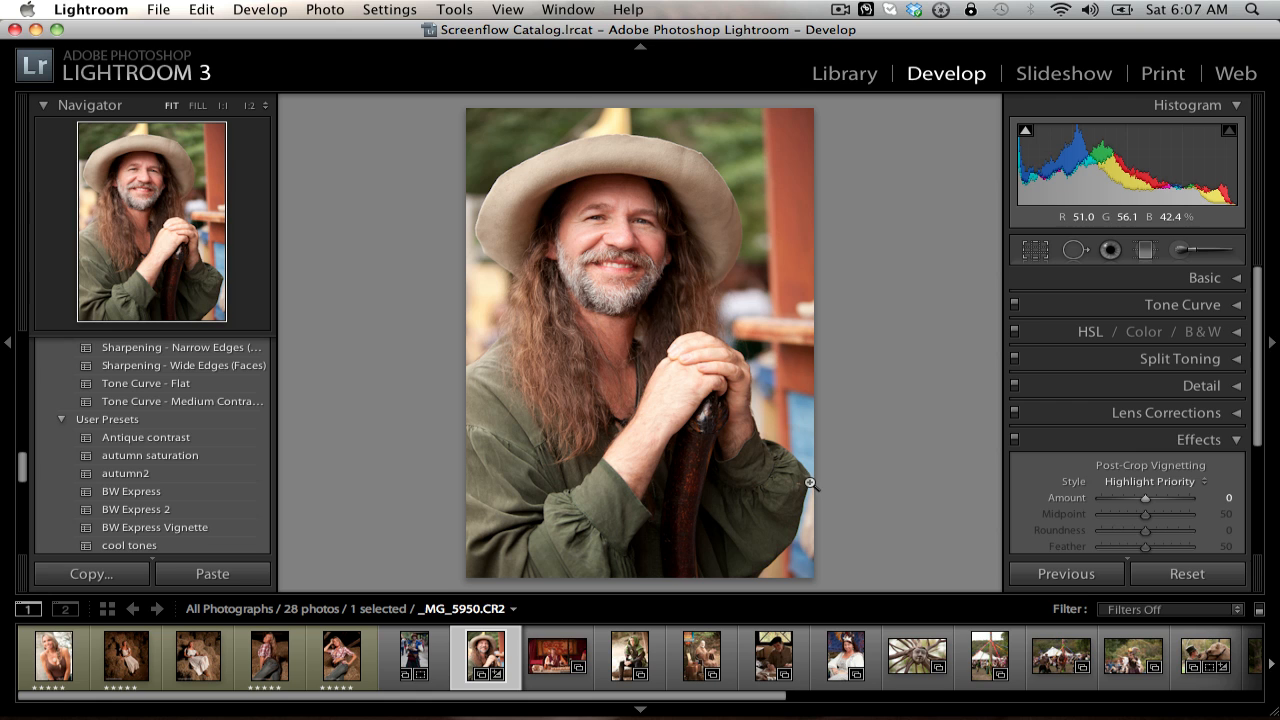
Step: View the photo library as a thumbnail grid and return to the Develop module with the hat portrait
click(846, 75)
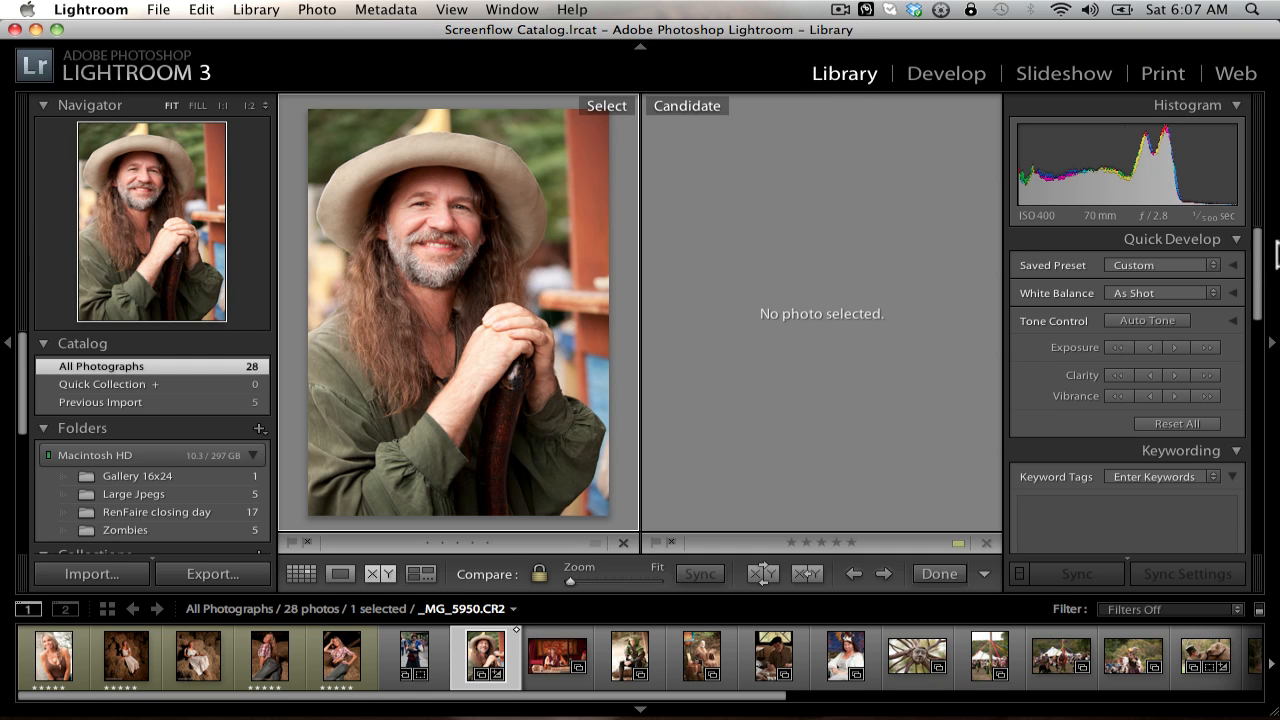
click(301, 573)
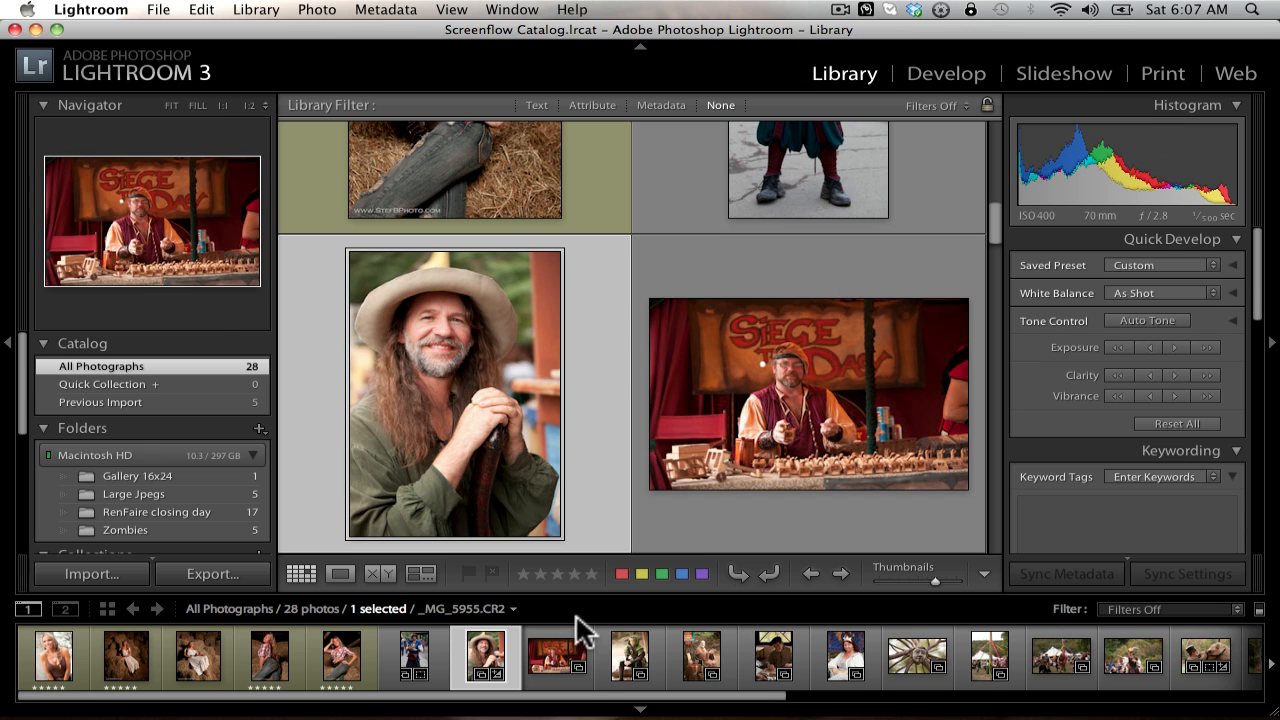
click(938, 76)
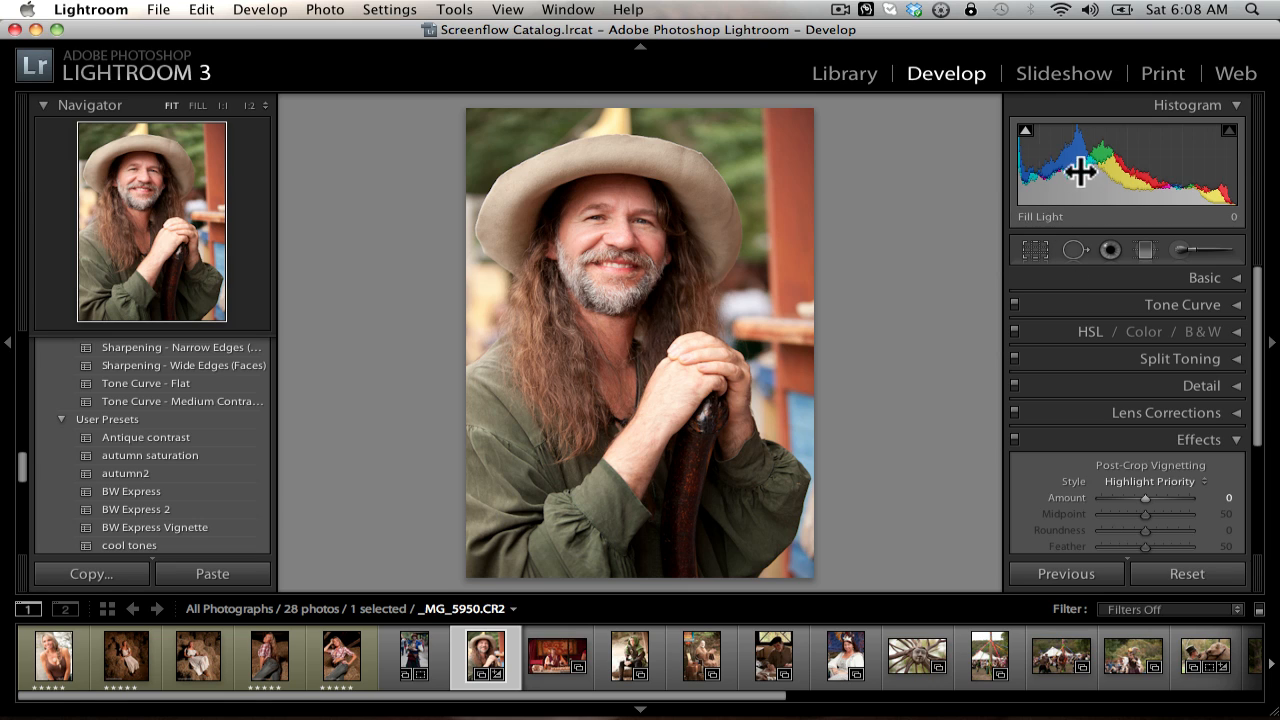
Step: With clipping indicators visible, test the portrait's exposure at the -4.00 and +4.00 extremes and bring it back to +0.45
mouse_move(1026, 134)
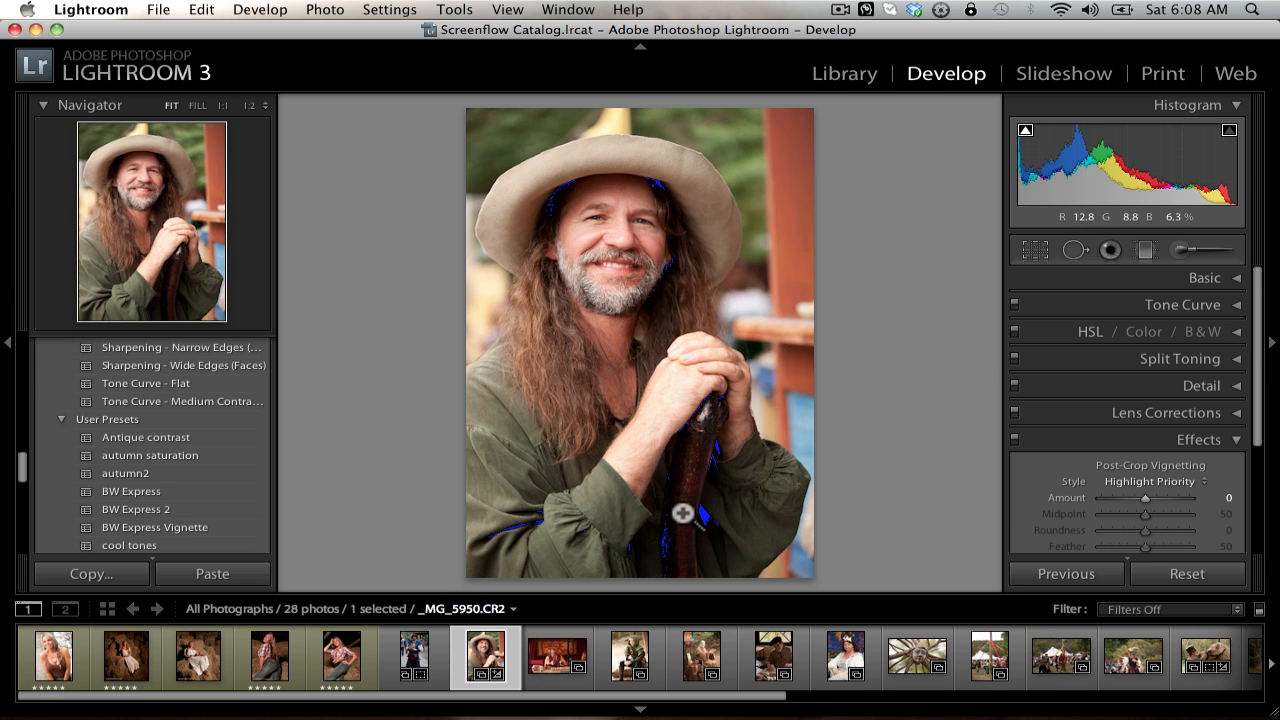
click(1245, 280)
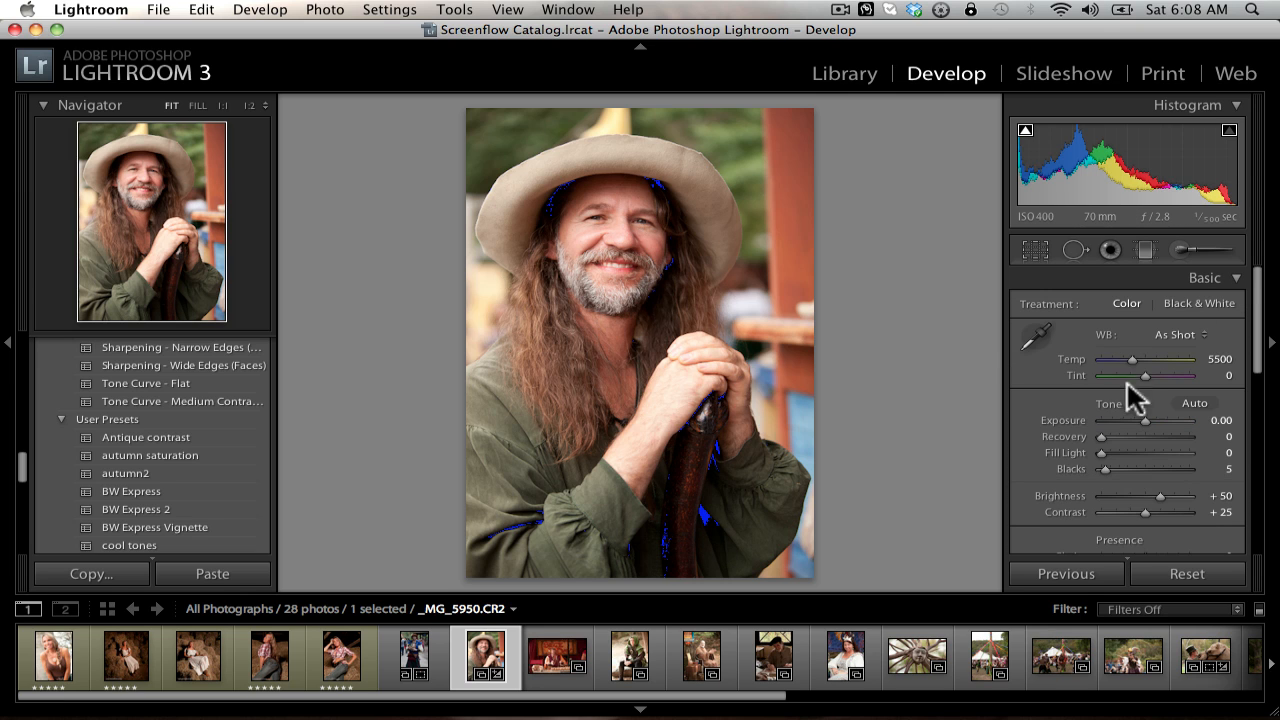
drag(1136, 420, 1063, 428)
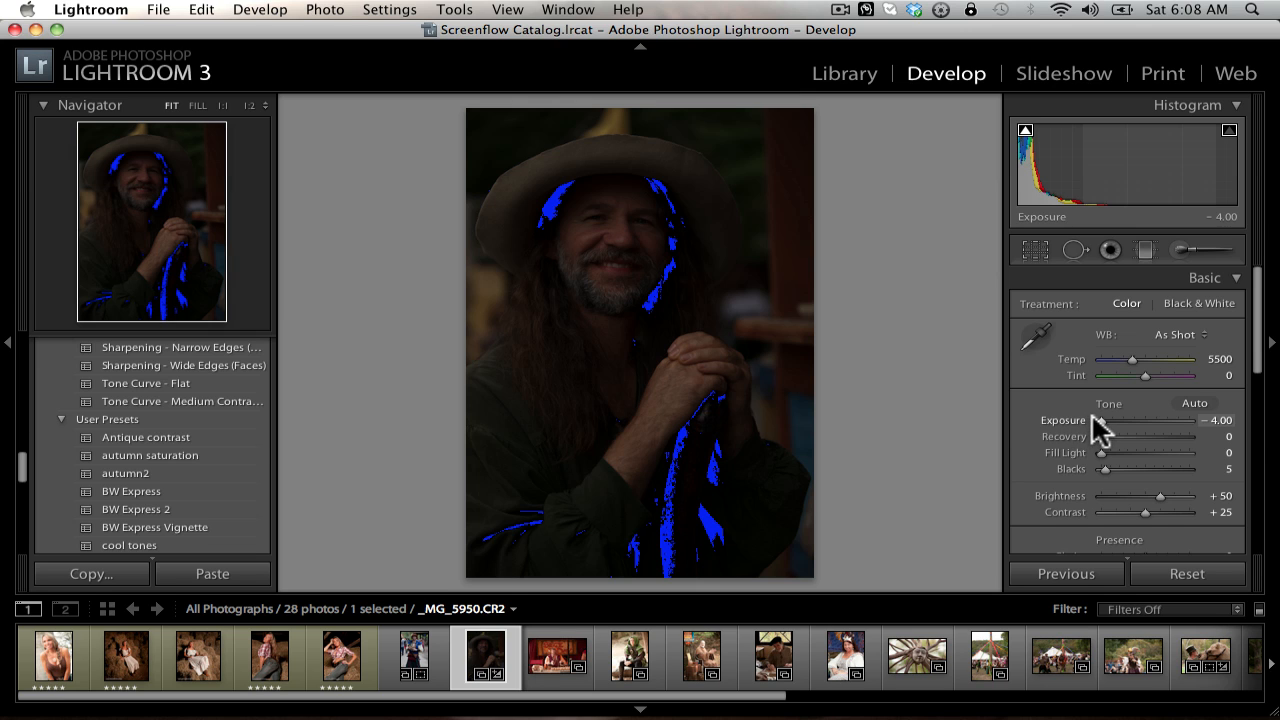
drag(1091, 413, 1277, 430)
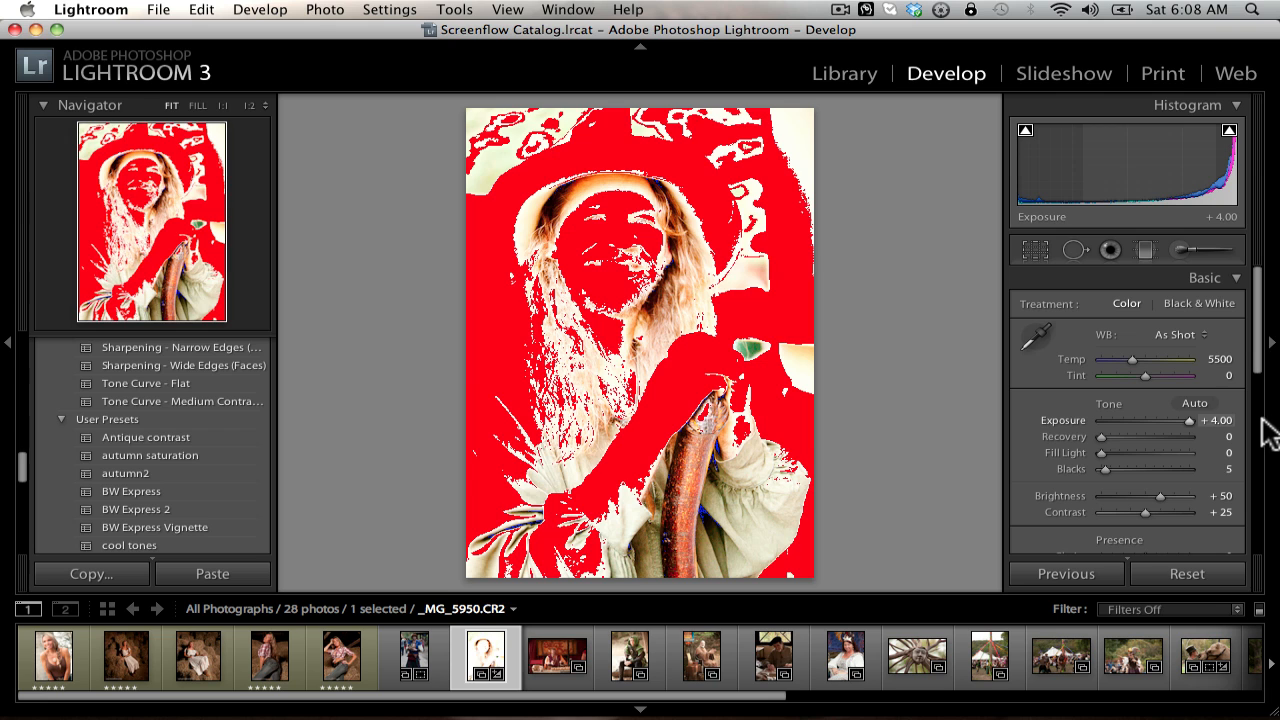
drag(1268, 430, 1150, 420)
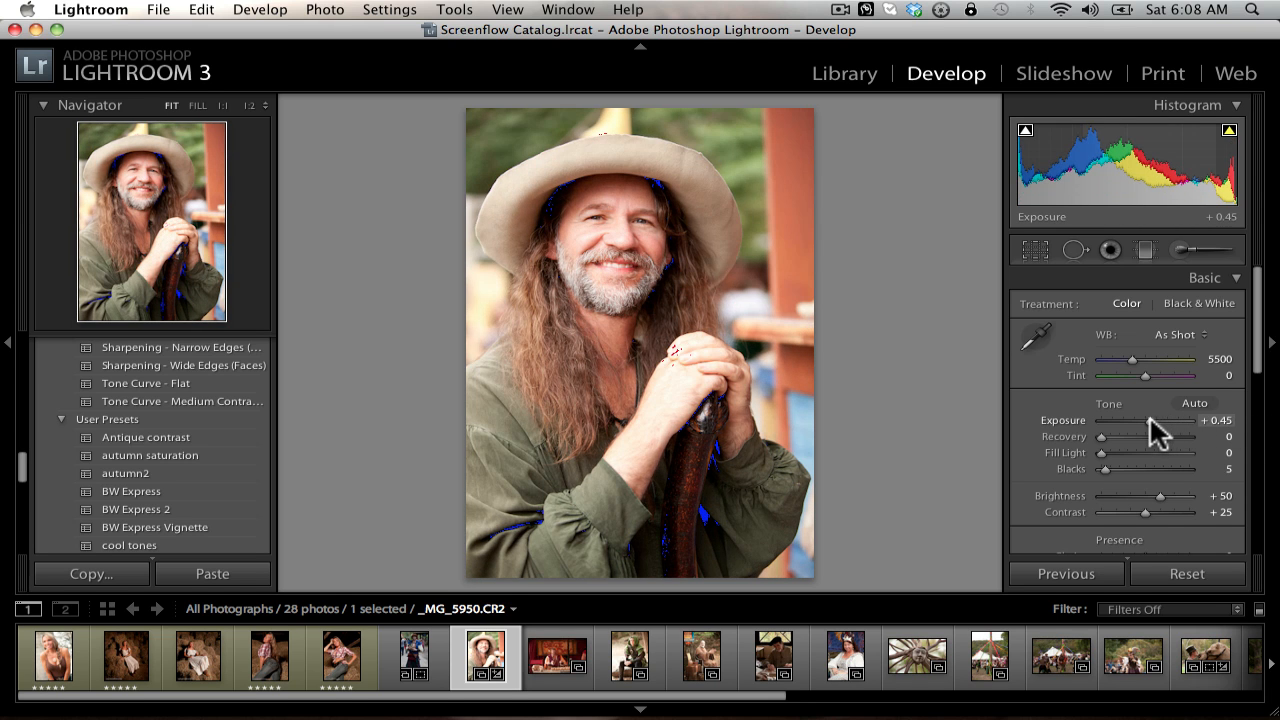
Step: Reset the portrait's exposure to 0 and fine-tune it to +0.10
click(1222, 420)
text(0)
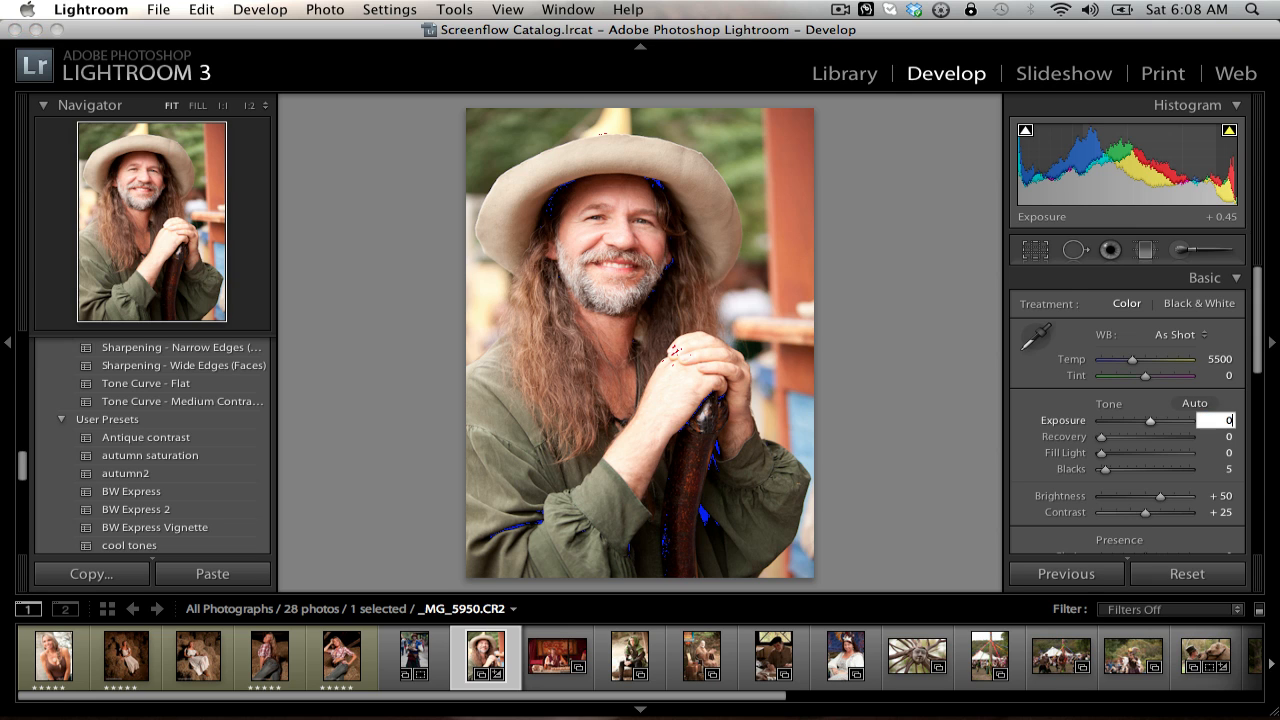
key(Return)
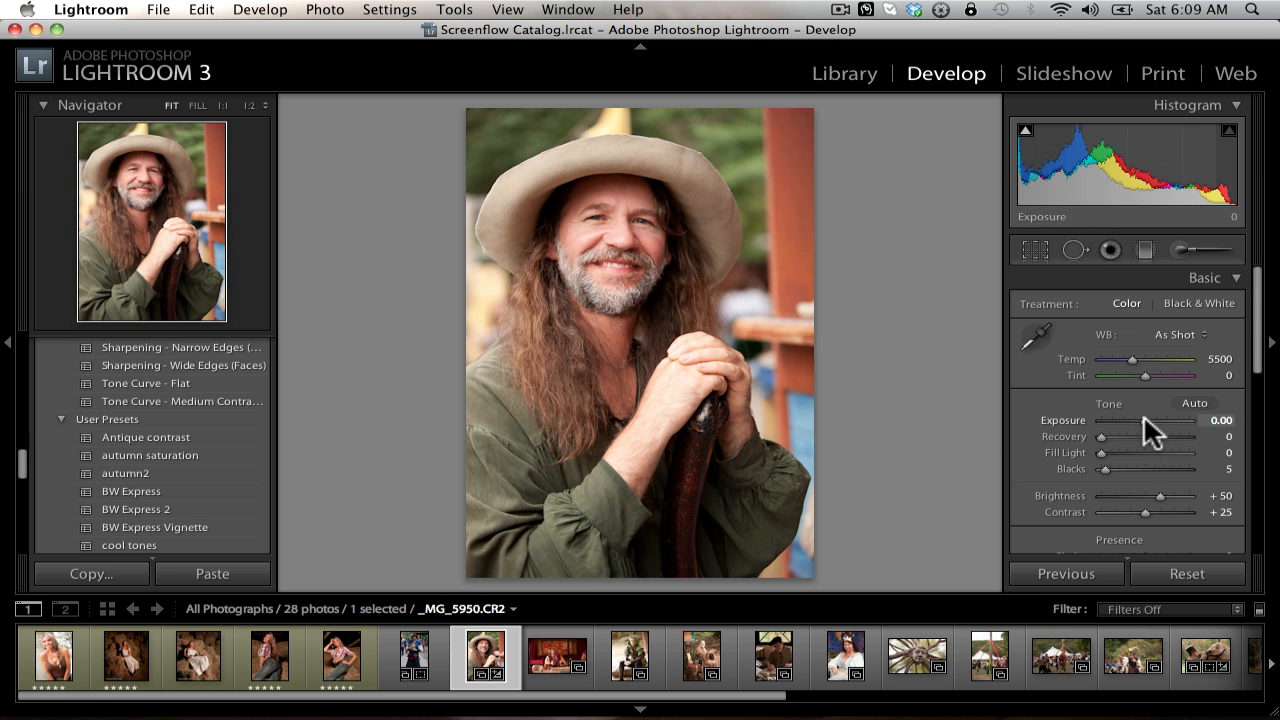
mouse_move(1145, 418)
mouse_down()
mouse_move(1211, 422)
mouse_move(1095, 409)
mouse_move(1080, 420)
mouse_move(1063, 408)
mouse_move(1159, 405)
mouse_move(1144, 405)
mouse_up()
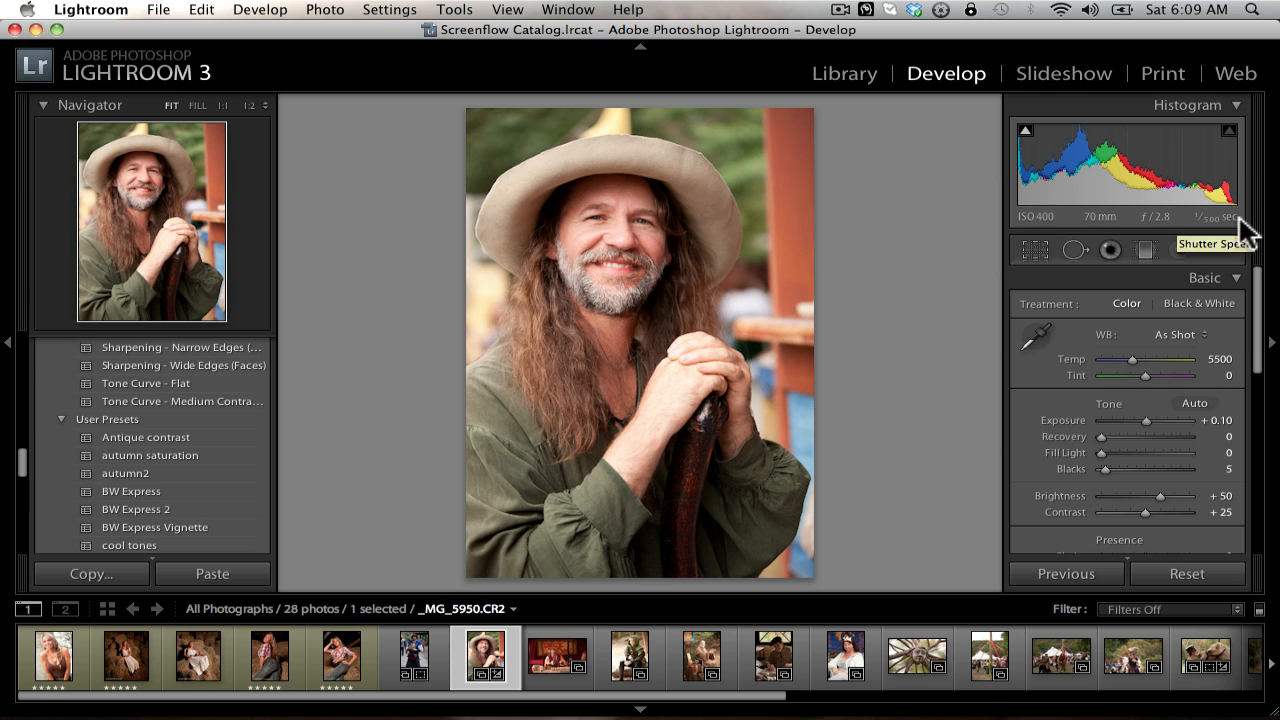
Step: Start Crop & Straighten on the portrait and lock the crop to its original aspect ratio
click(1035, 250)
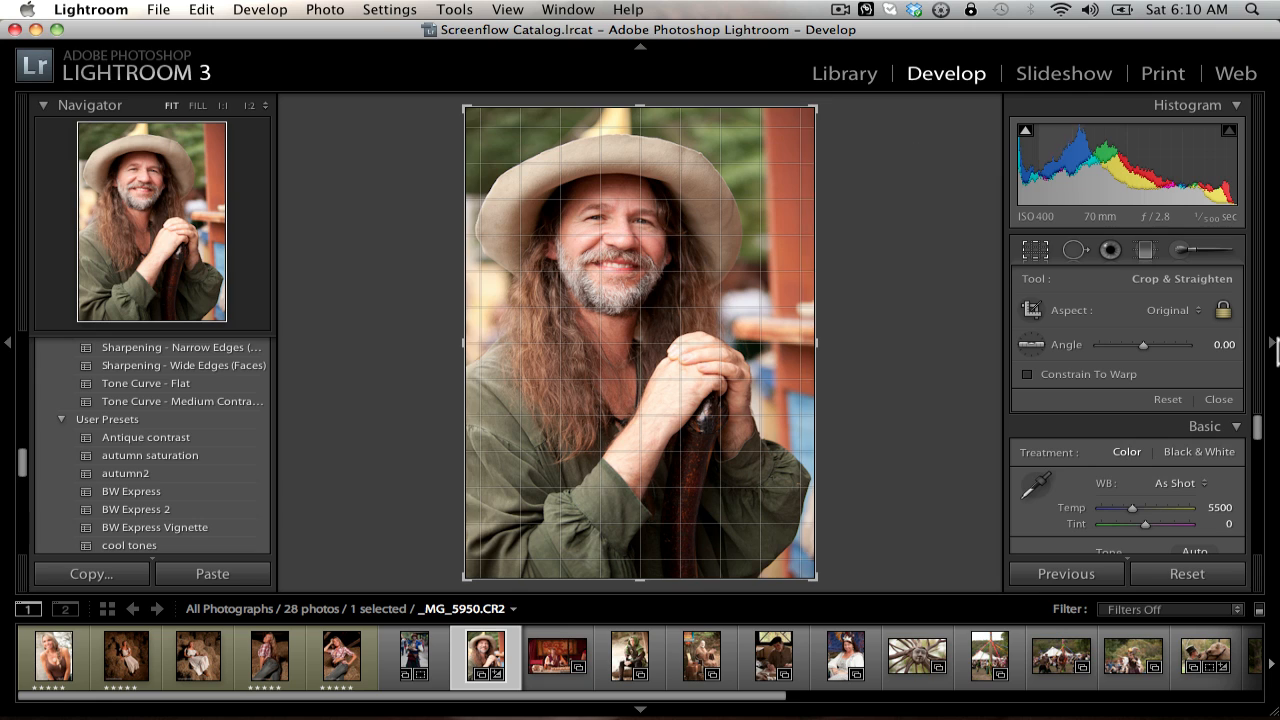
click(1227, 314)
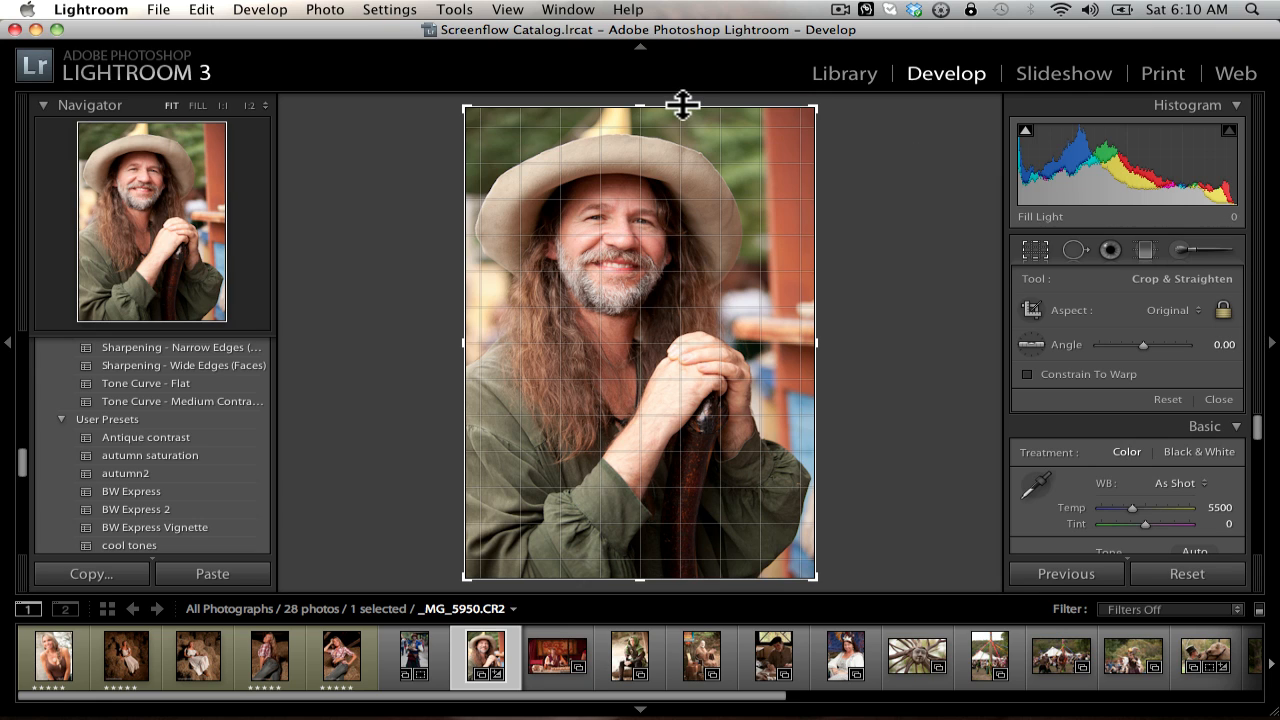
drag(682, 104, 669, 38)
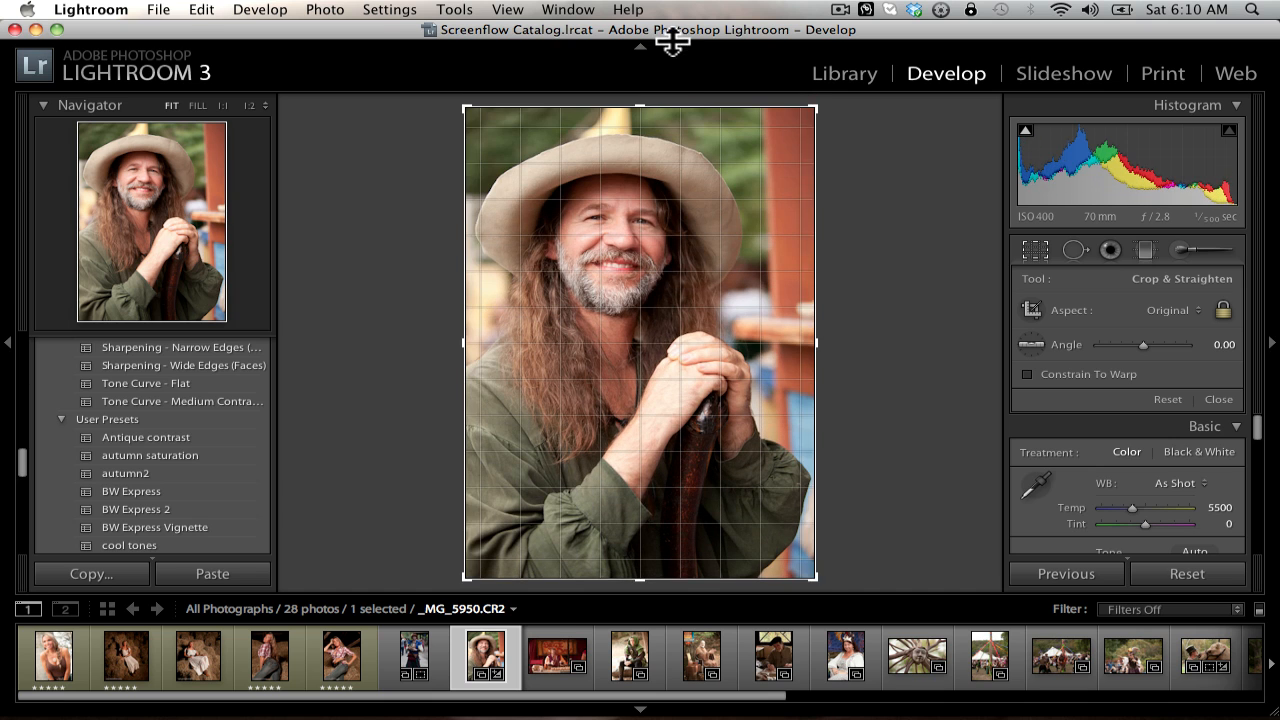
Step: Unlock the crop ratio, try a freeform trim of the photo's upper edge, restore the full frame and relock the ratio
click(1224, 312)
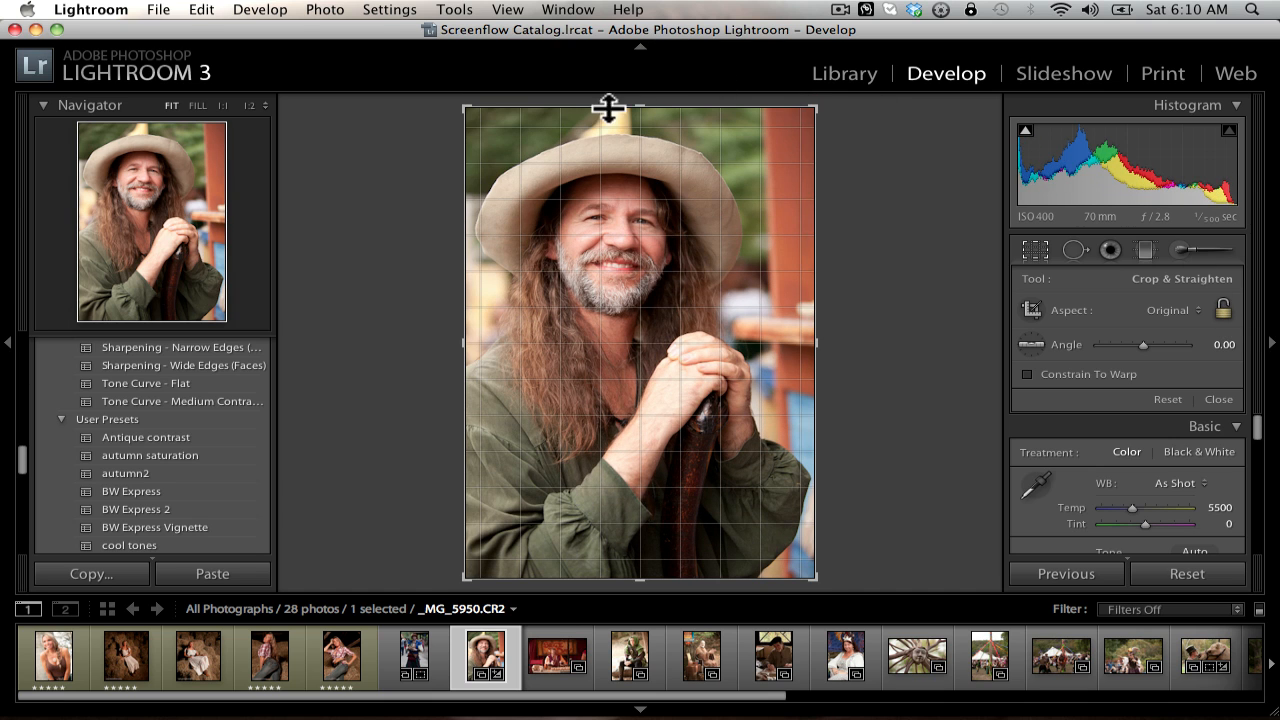
drag(689, 106, 707, 141)
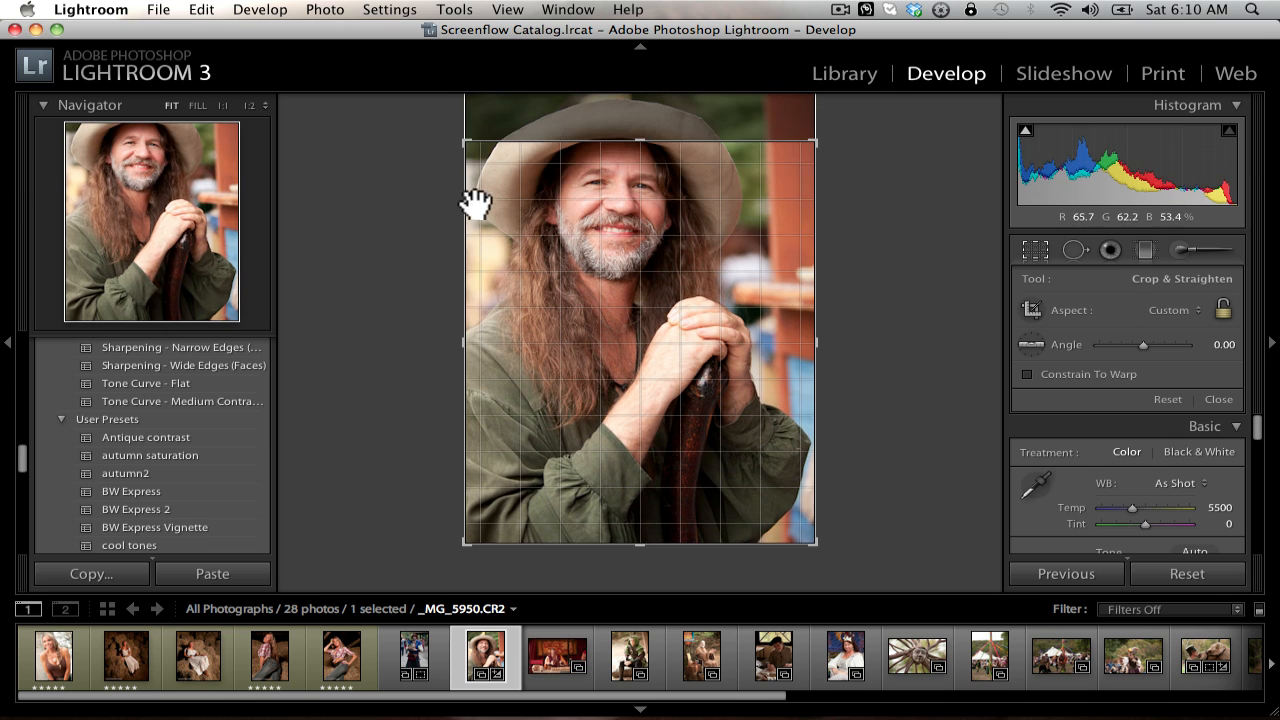
drag(463, 206, 338, 177)
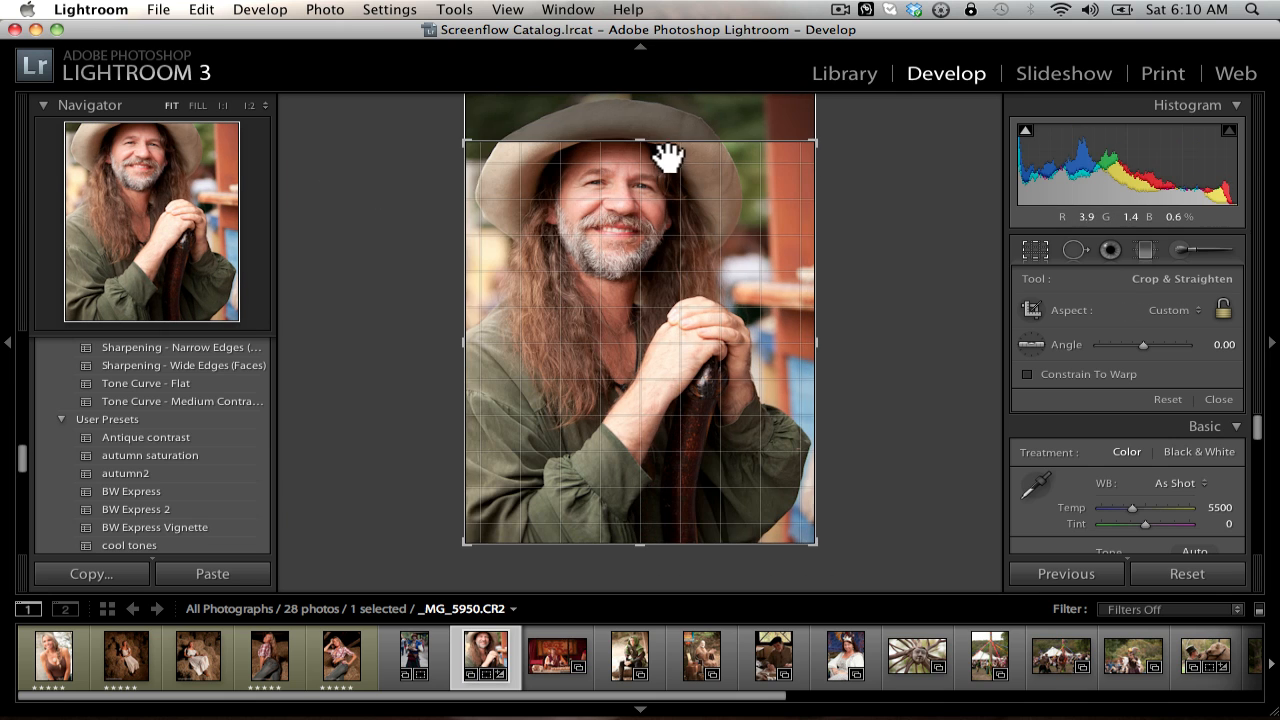
drag(688, 140, 696, 80)
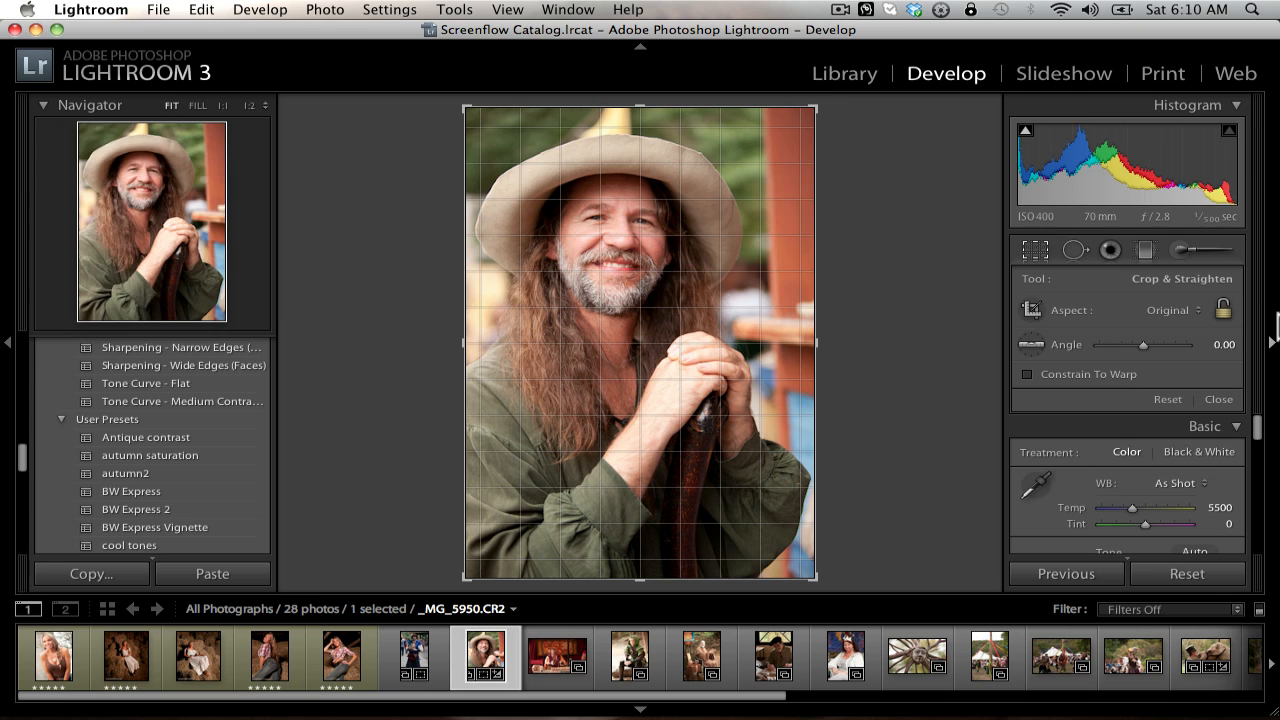
click(1222, 311)
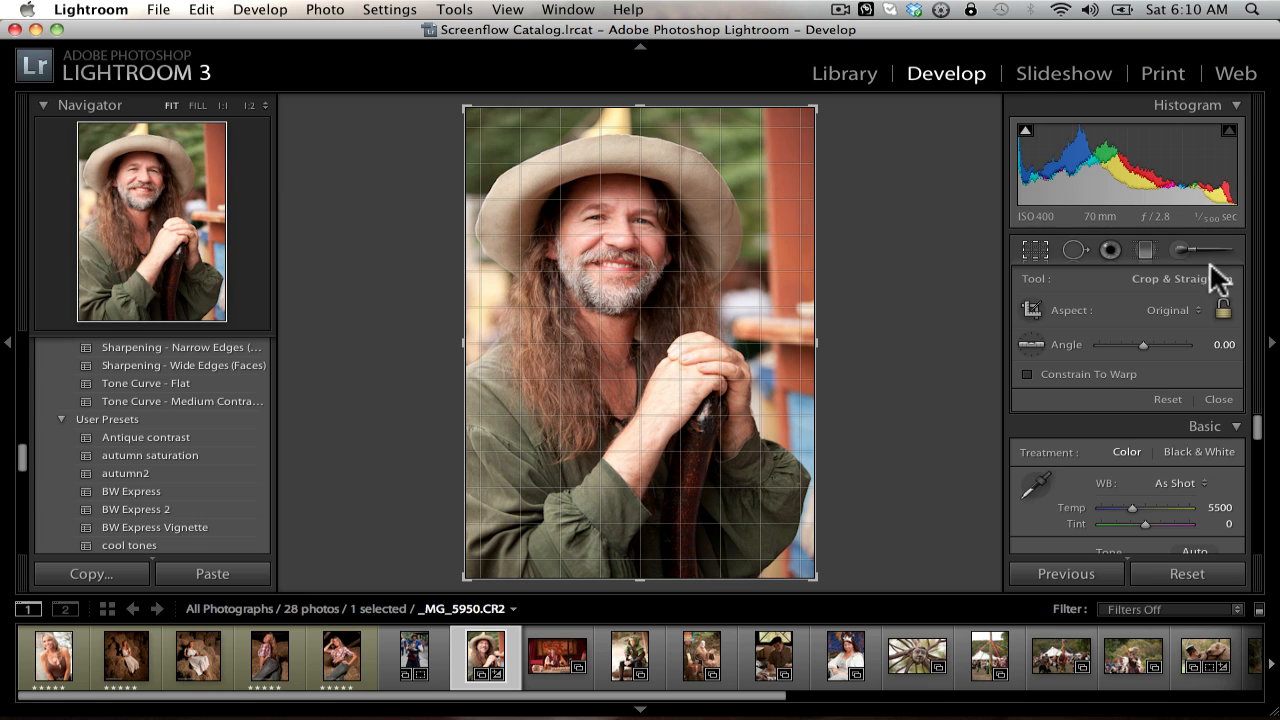
Step: Try a 1 x 1 crop aspect and shift the photo down inside the square to include the whole hat
click(1221, 311)
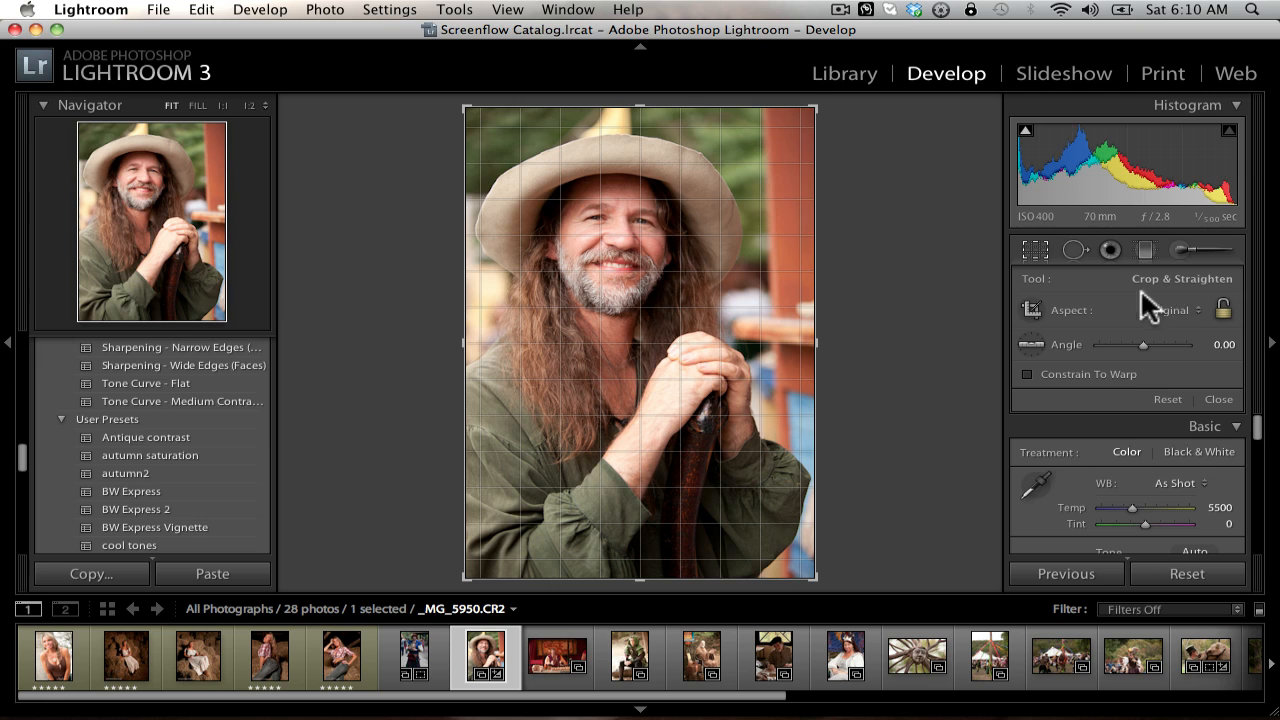
click(1222, 310)
click(1222, 310)
click(1160, 312)
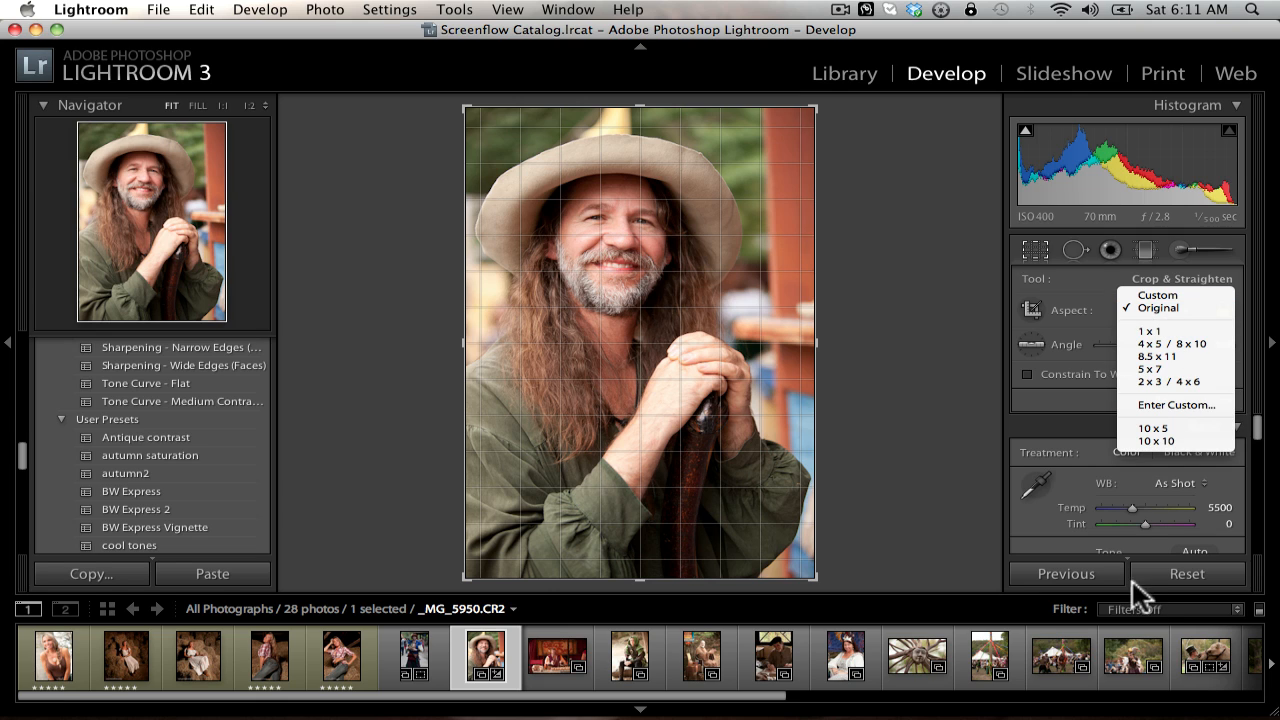
click(1213, 331)
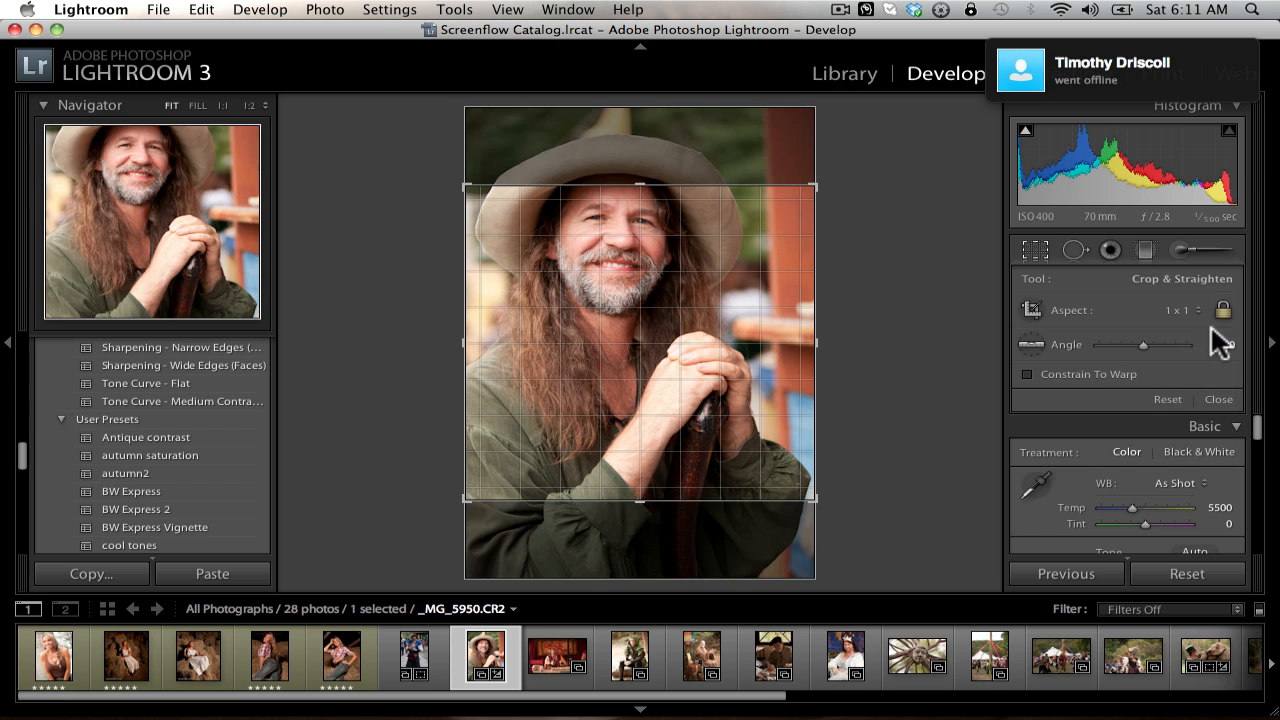
drag(728, 300, 749, 349)
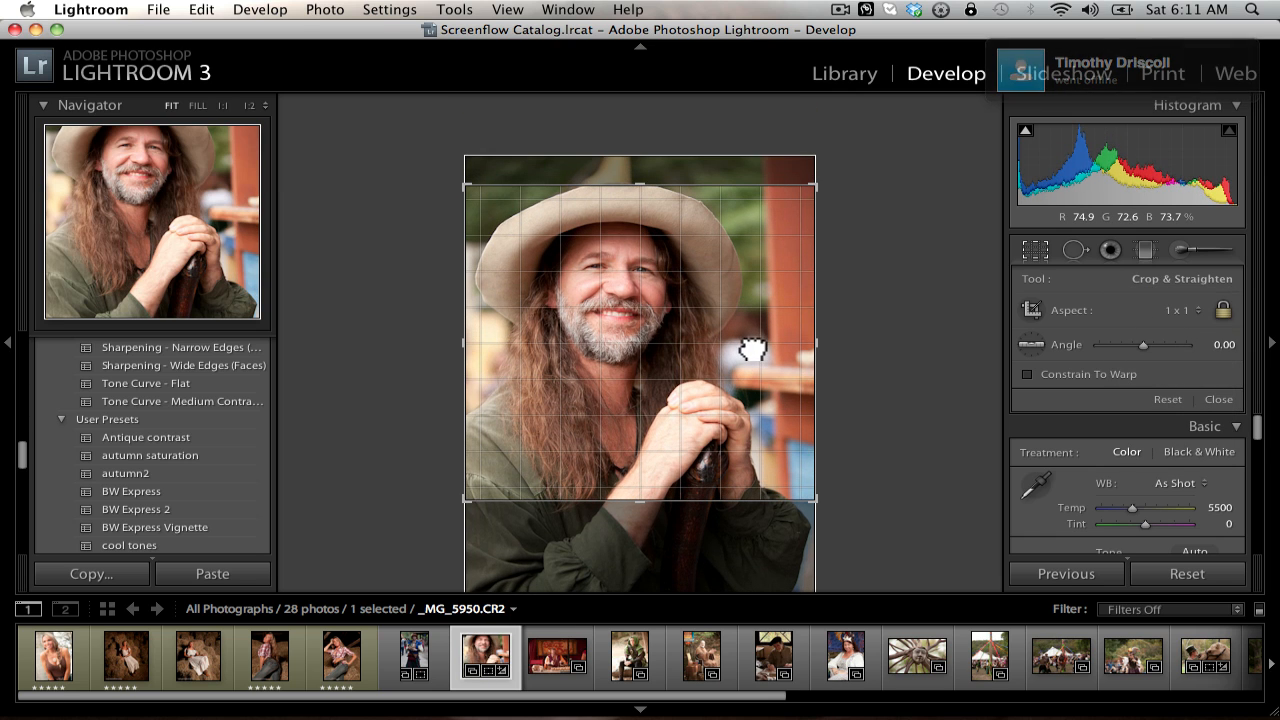
Step: Try the preset crop aspects 4 x 5 / 8 x 10, 8.5 x 11 and 5 x 7 on the portrait
click(1180, 310)
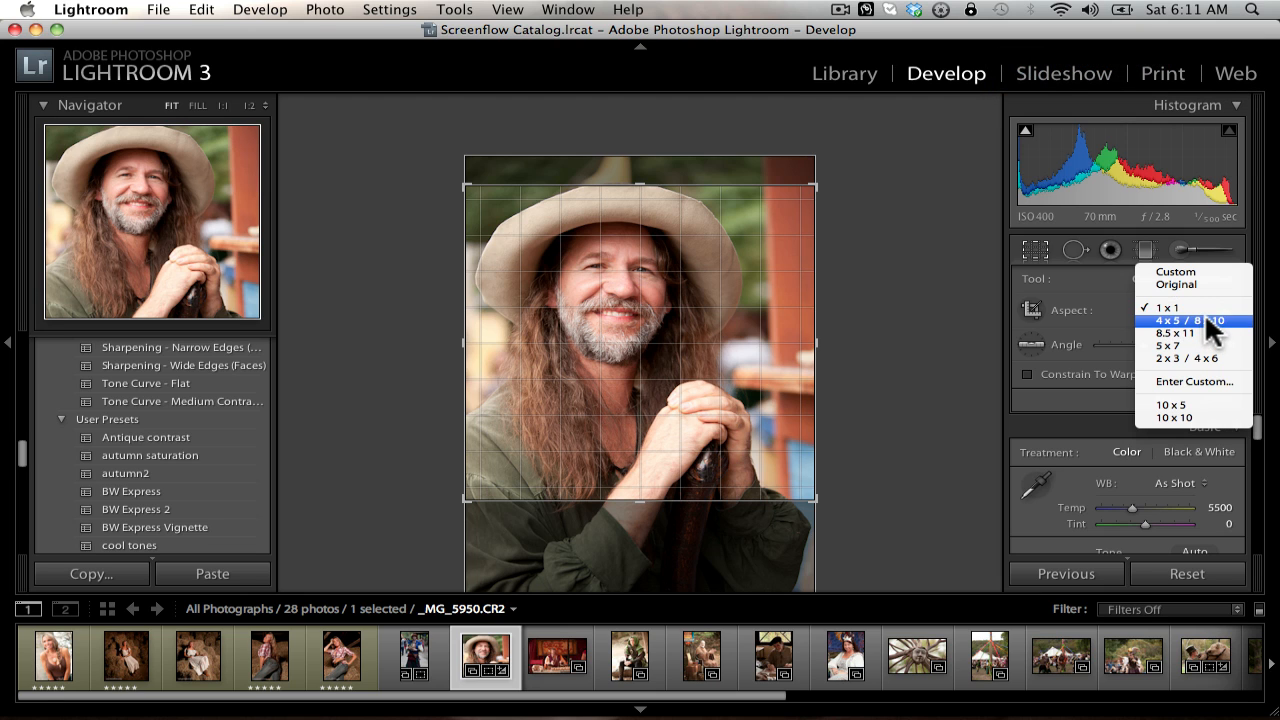
click(1192, 320)
click(1162, 310)
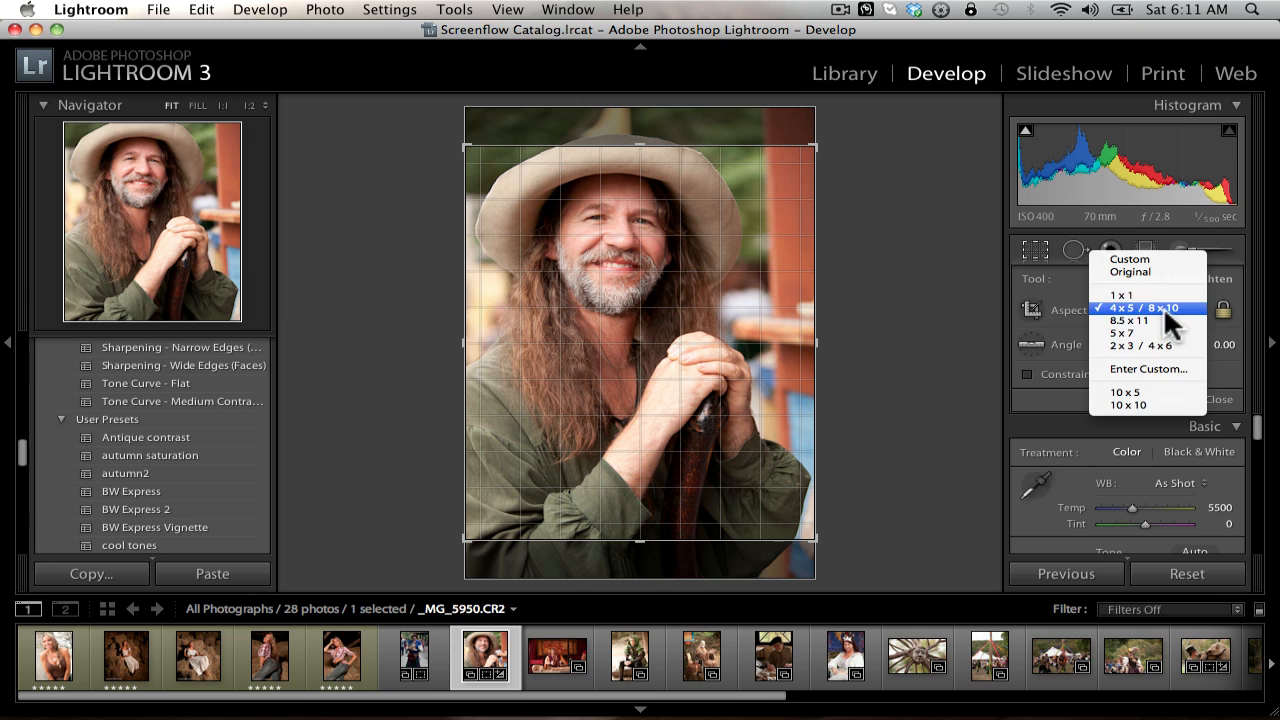
click(1170, 318)
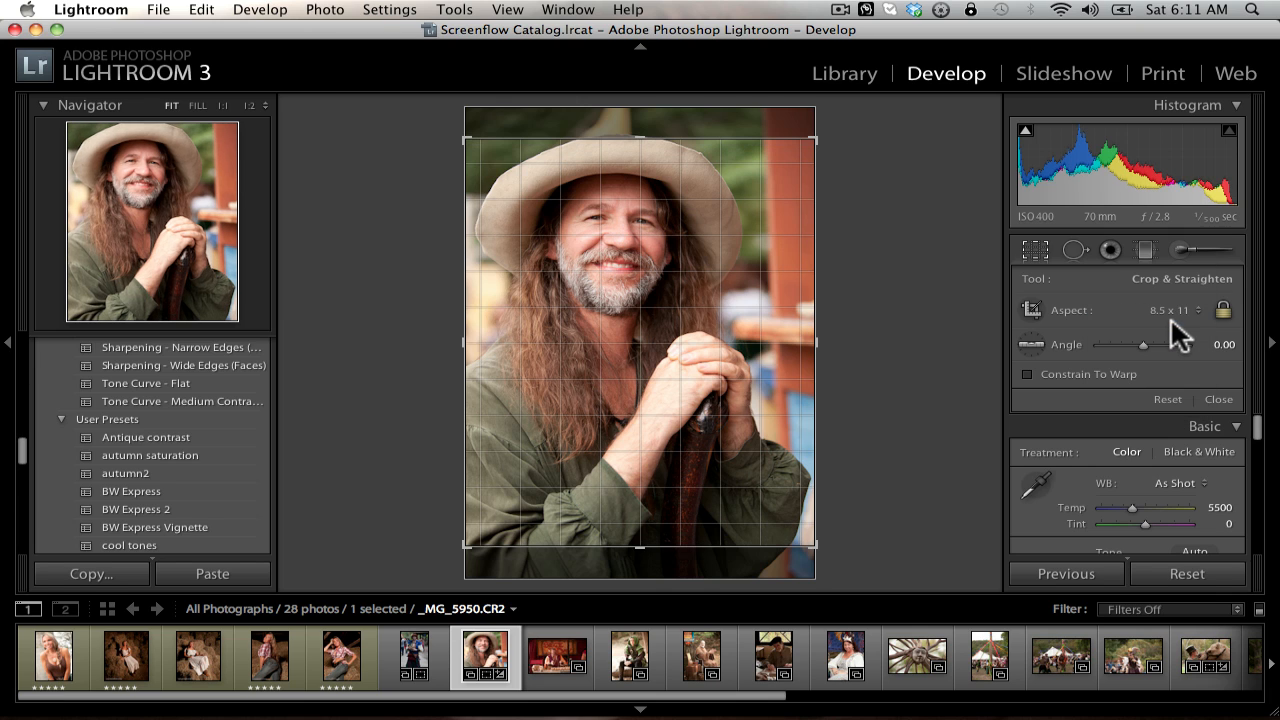
click(1173, 305)
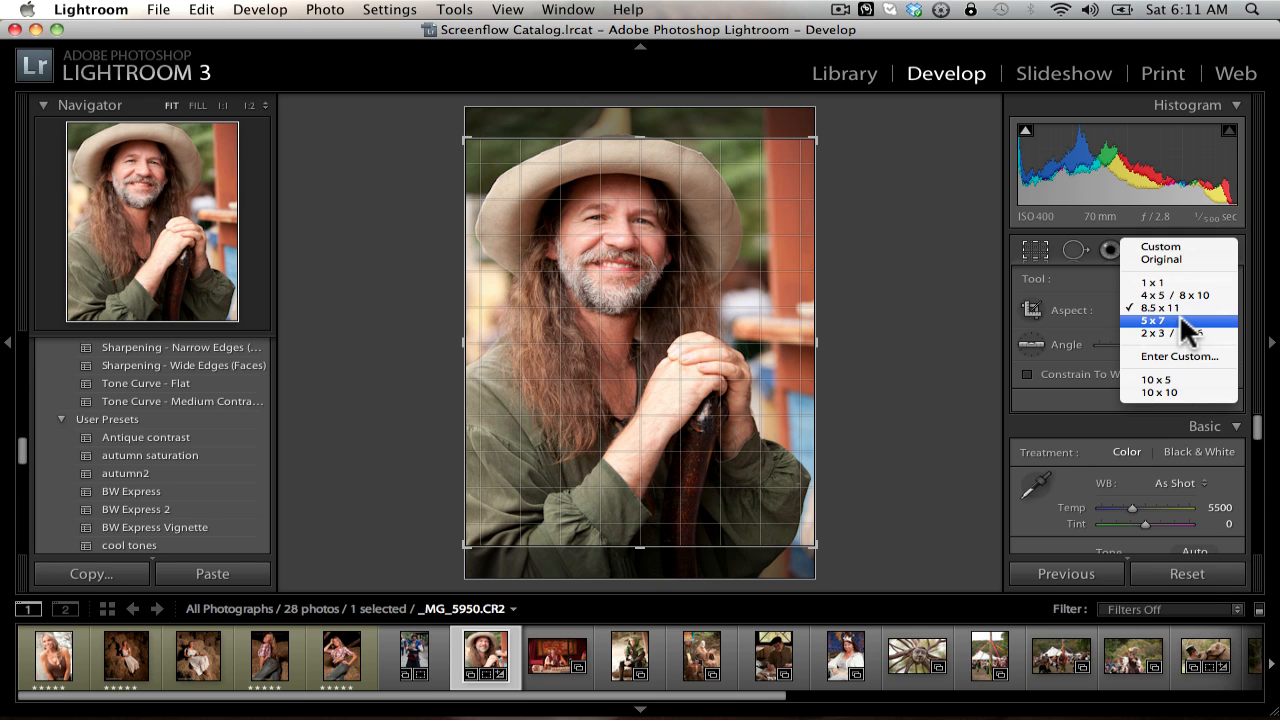
click(1180, 318)
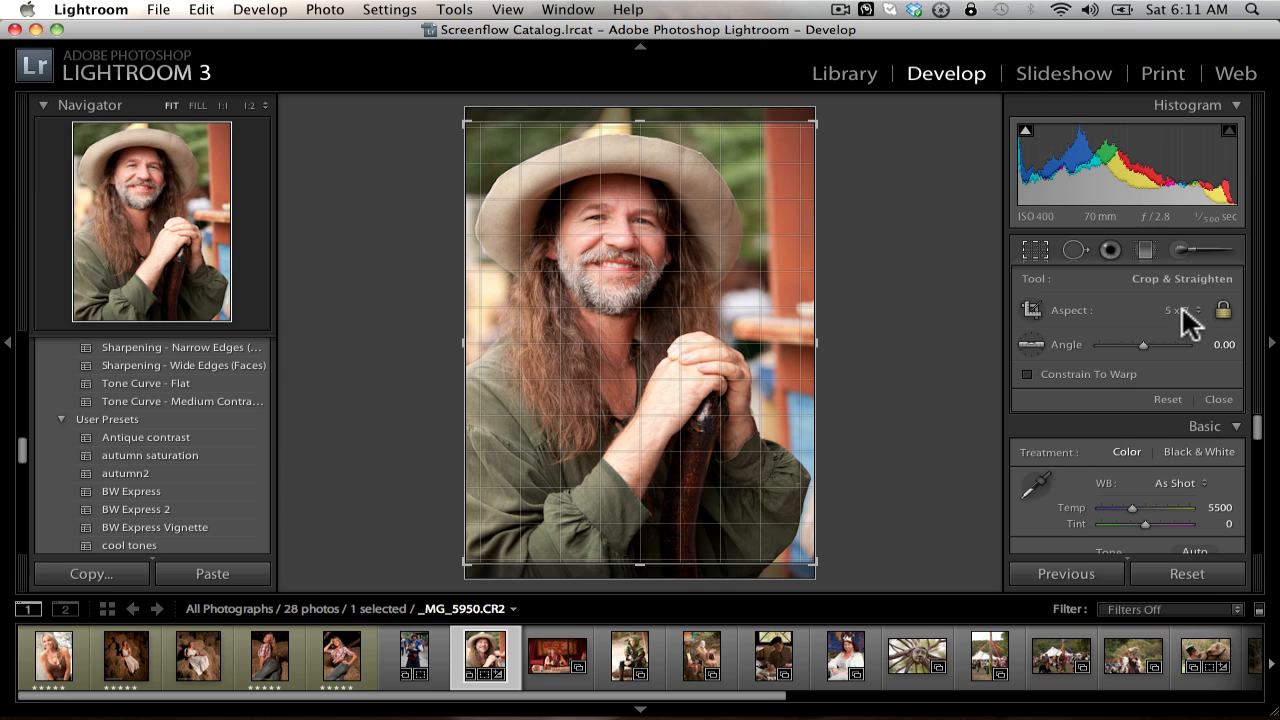
Step: Apply a custom crop aspect ratio of 10 x 5 to the portrait
click(1181, 308)
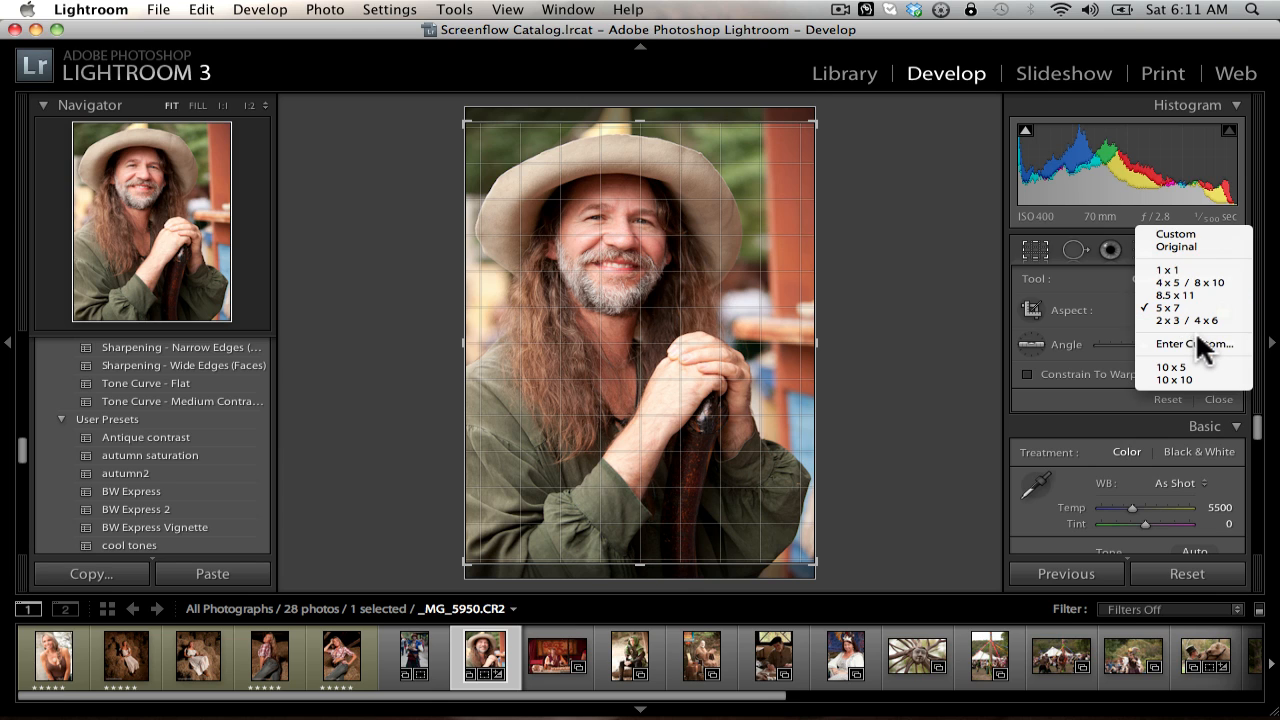
click(1203, 343)
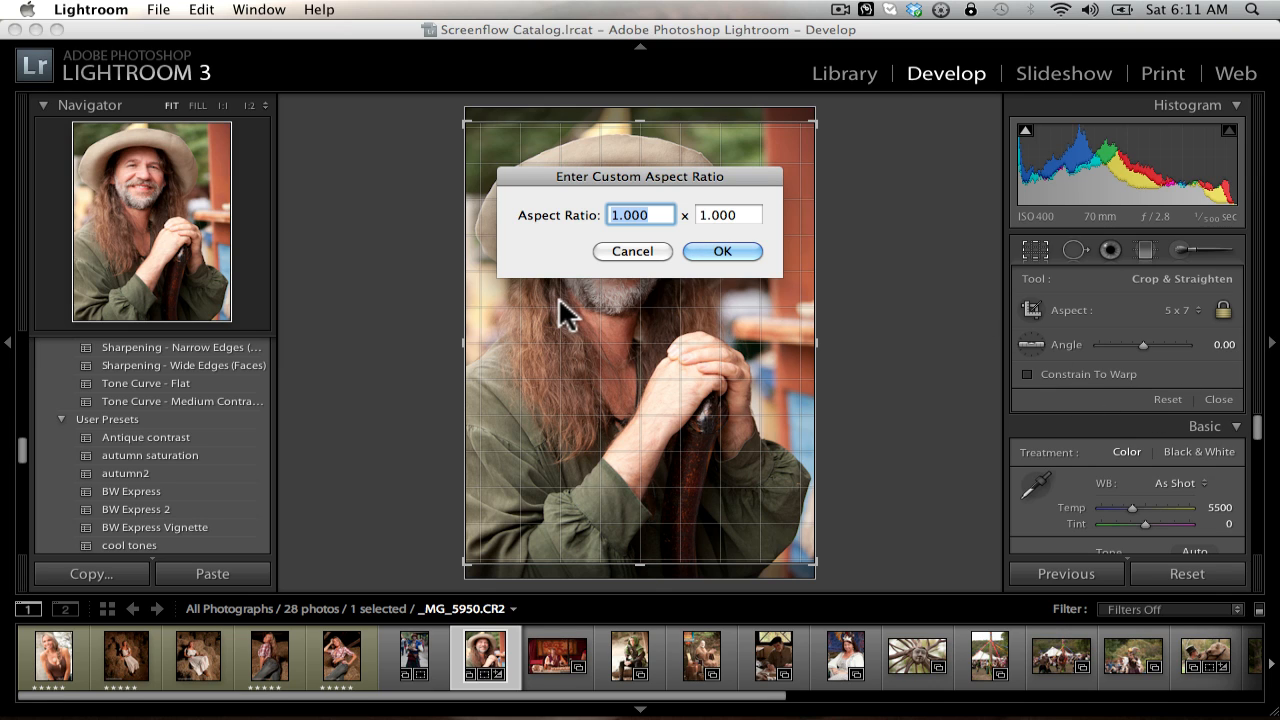
text(10)
key(Tab)
text(5)
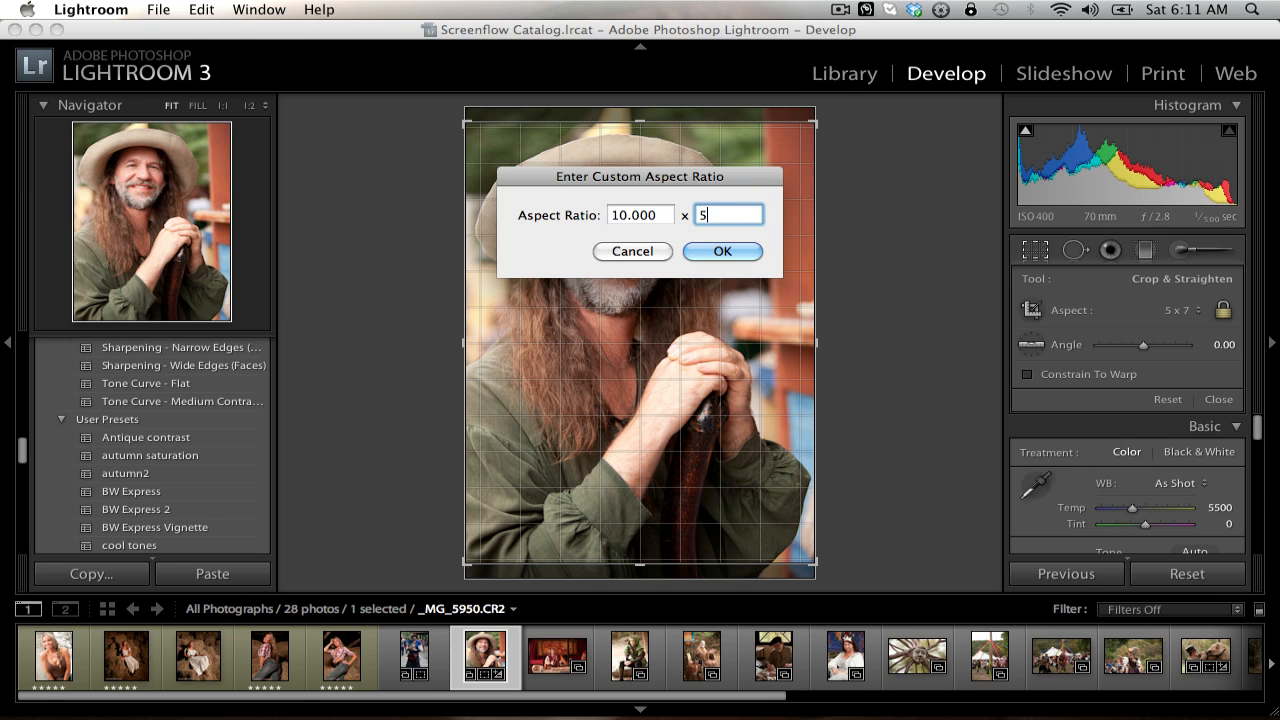
click(720, 250)
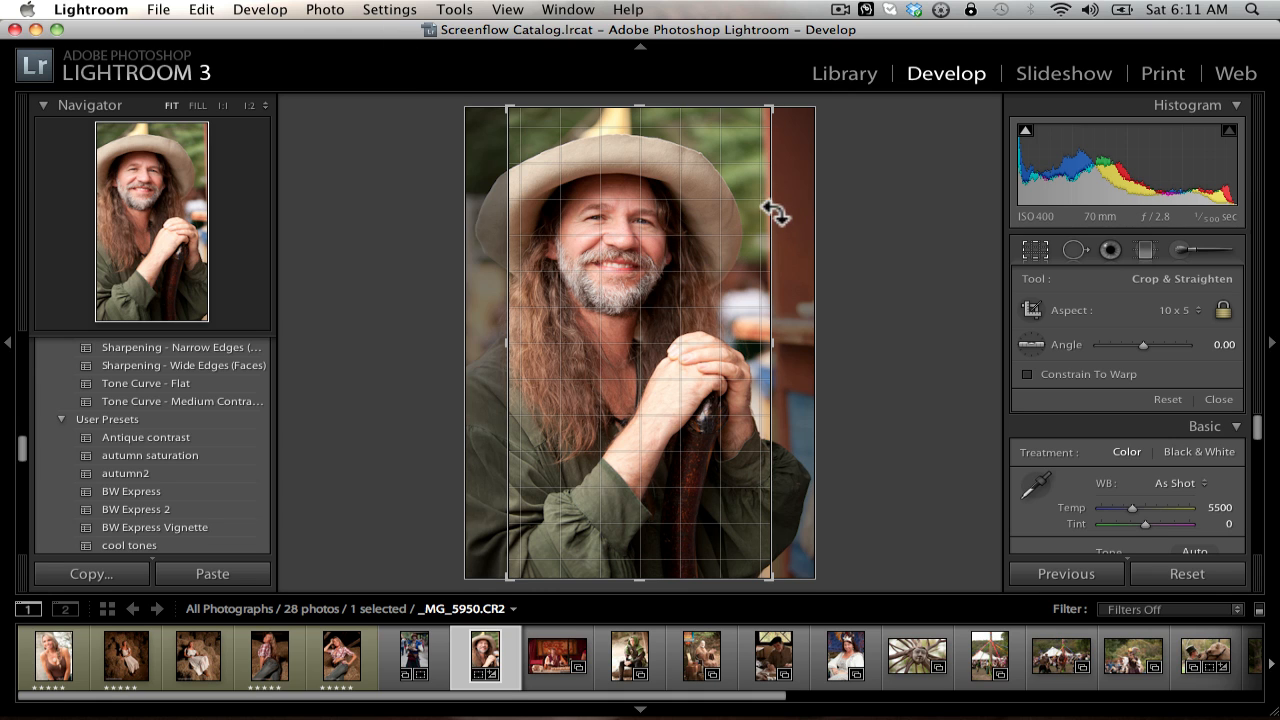
Step: Shift the photo slightly to the right within the crop frame and rotate it to an angle of 3.62
mouse_move(771, 214)
mouse_down()
mouse_move(720, 218)
mouse_move(794, 220)
mouse_up()
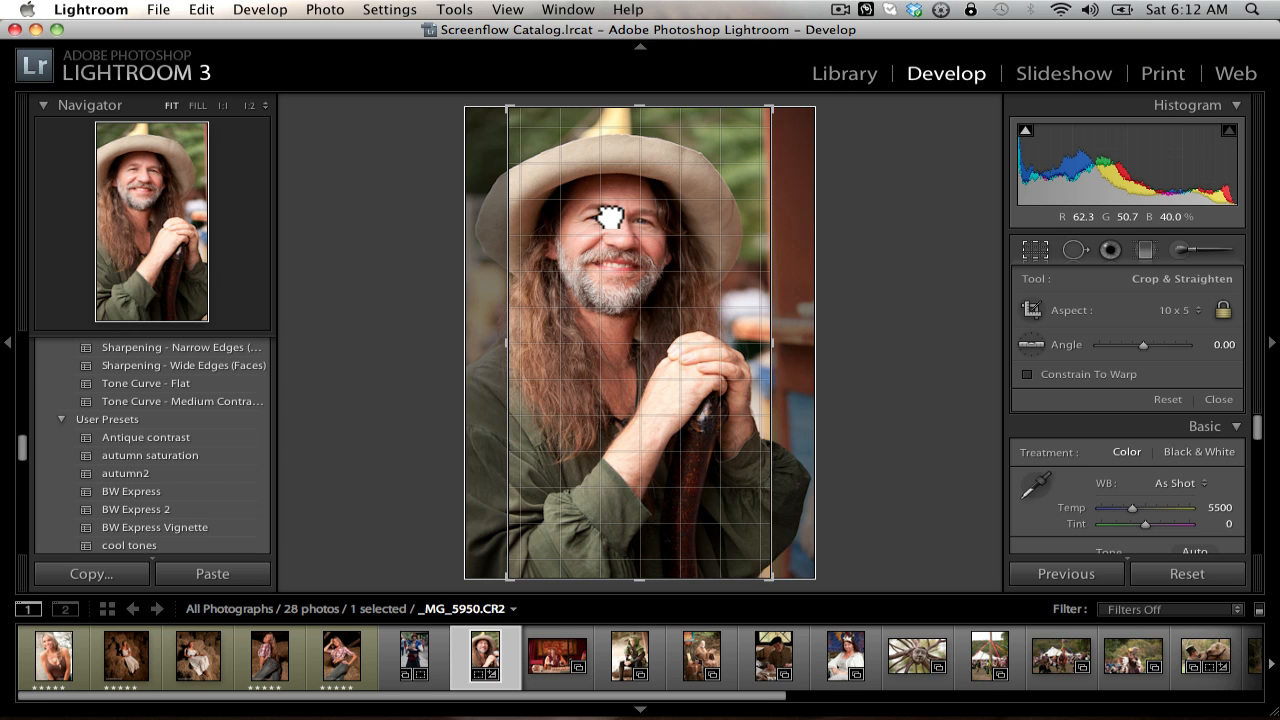
drag(610, 217, 651, 263)
mouse_move(583, 223)
mouse_down()
mouse_move(549, 216)
mouse_move(572, 222)
mouse_up()
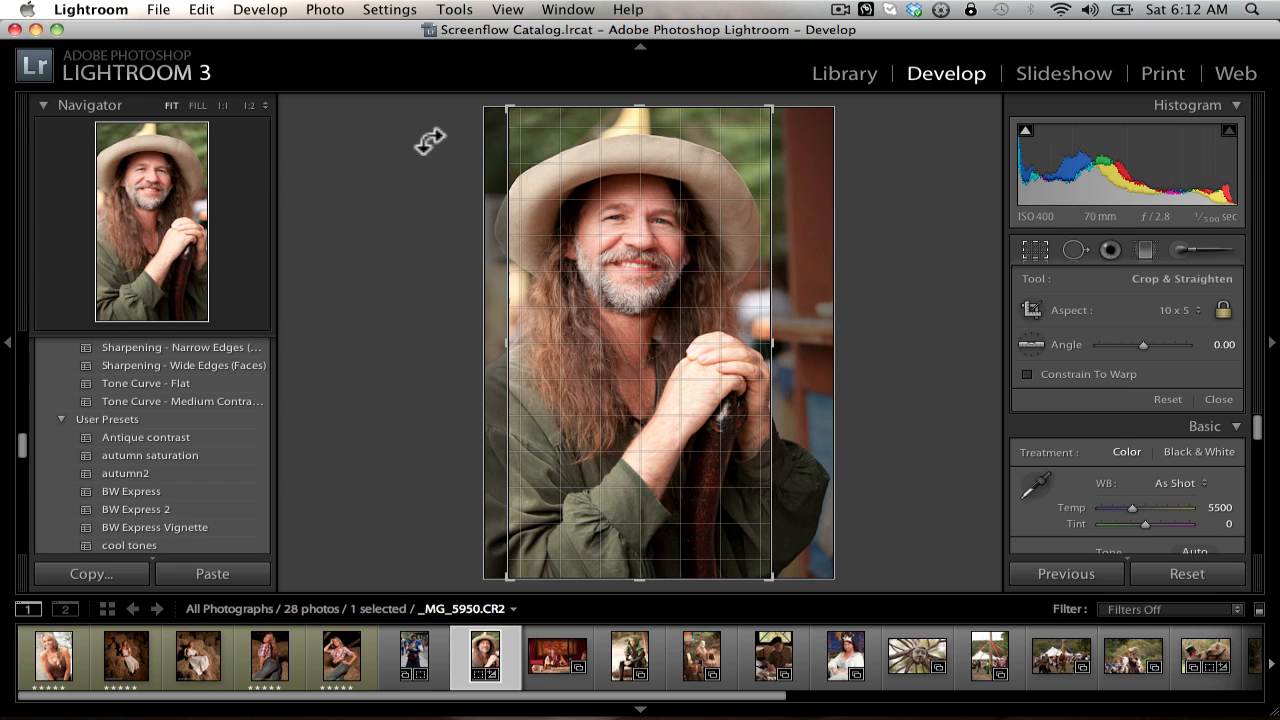
drag(430, 141, 451, 158)
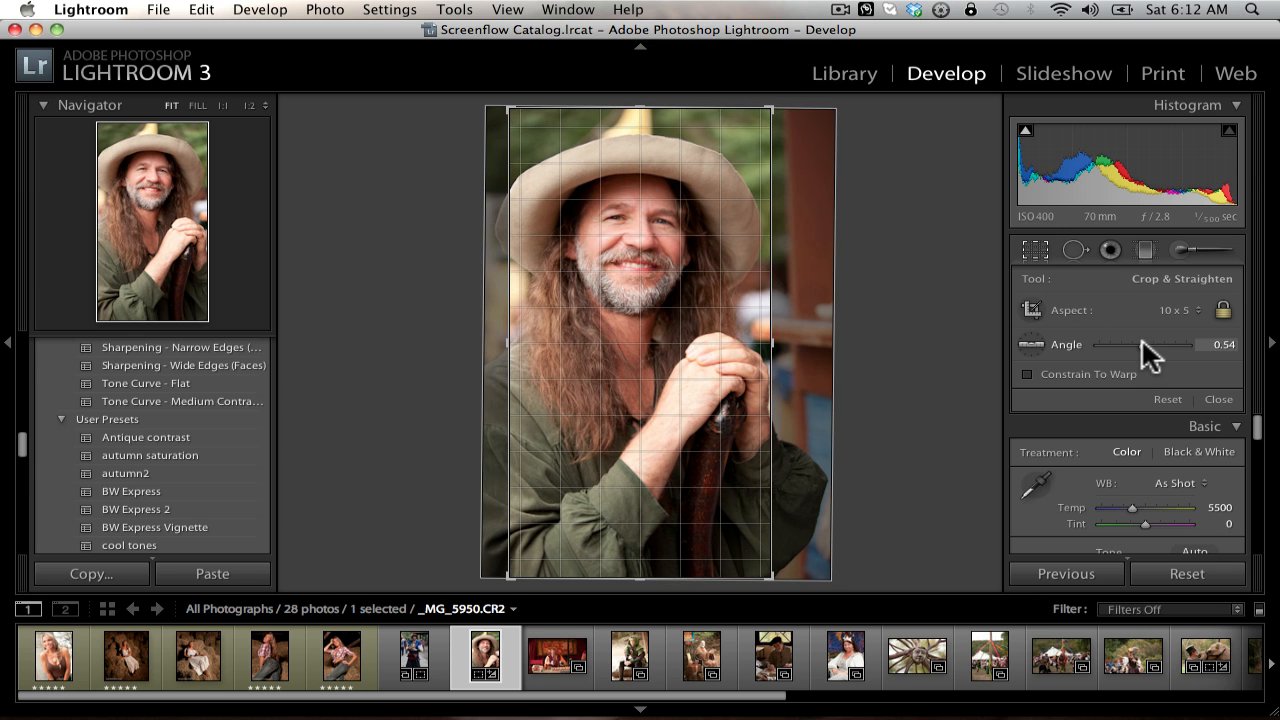
mouse_move(1141, 340)
mouse_down()
mouse_move(1170, 344)
mouse_move(1135, 342)
mouse_move(1149, 343)
mouse_up()
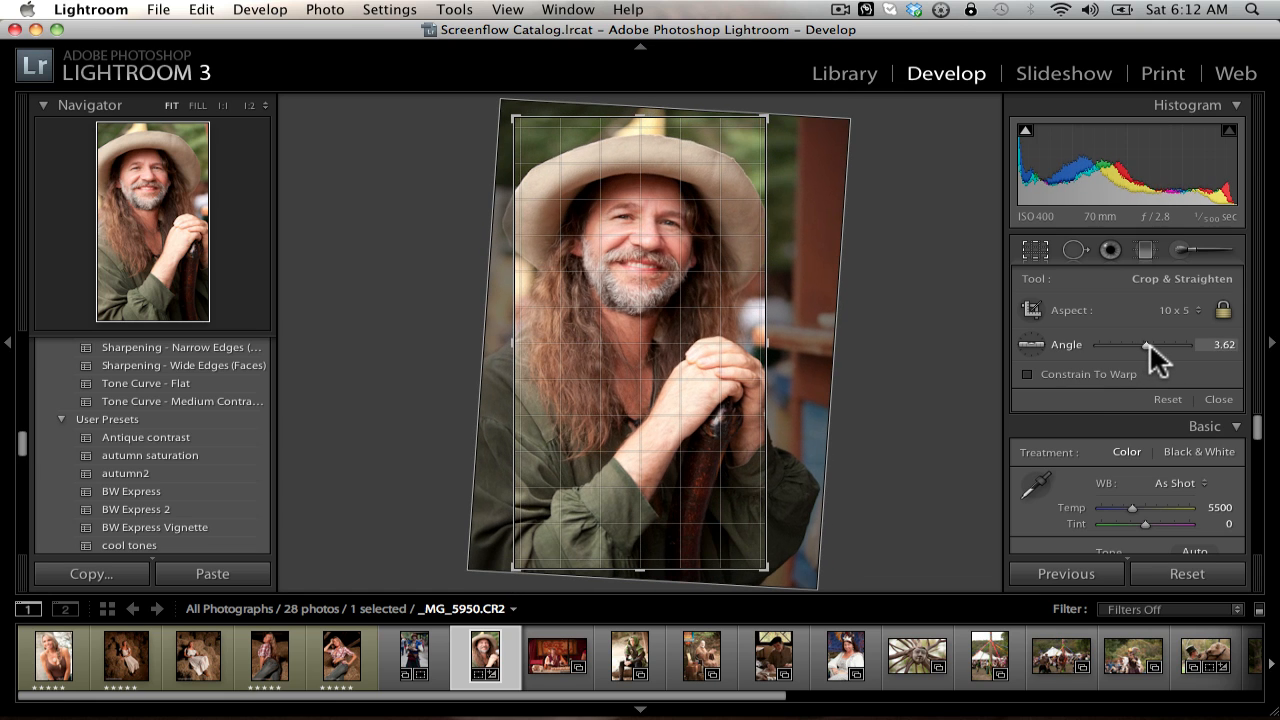
Step: Try straightening the photo with the Straighten tool, using reference lines across the hair and along the background railing
click(1034, 338)
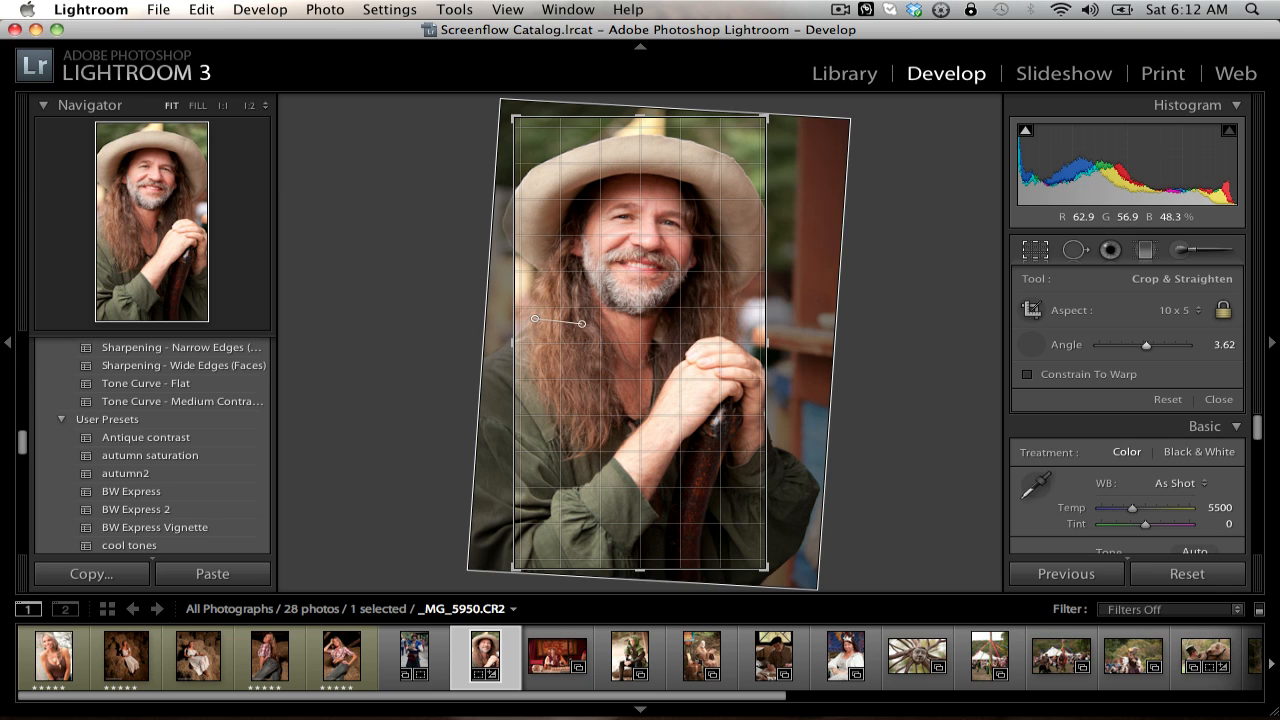
mouse_move(582, 323)
mouse_down()
mouse_move(658, 394)
mouse_move(682, 462)
mouse_move(685, 290)
mouse_move(704, 446)
mouse_move(720, 308)
mouse_move(720, 382)
mouse_up()
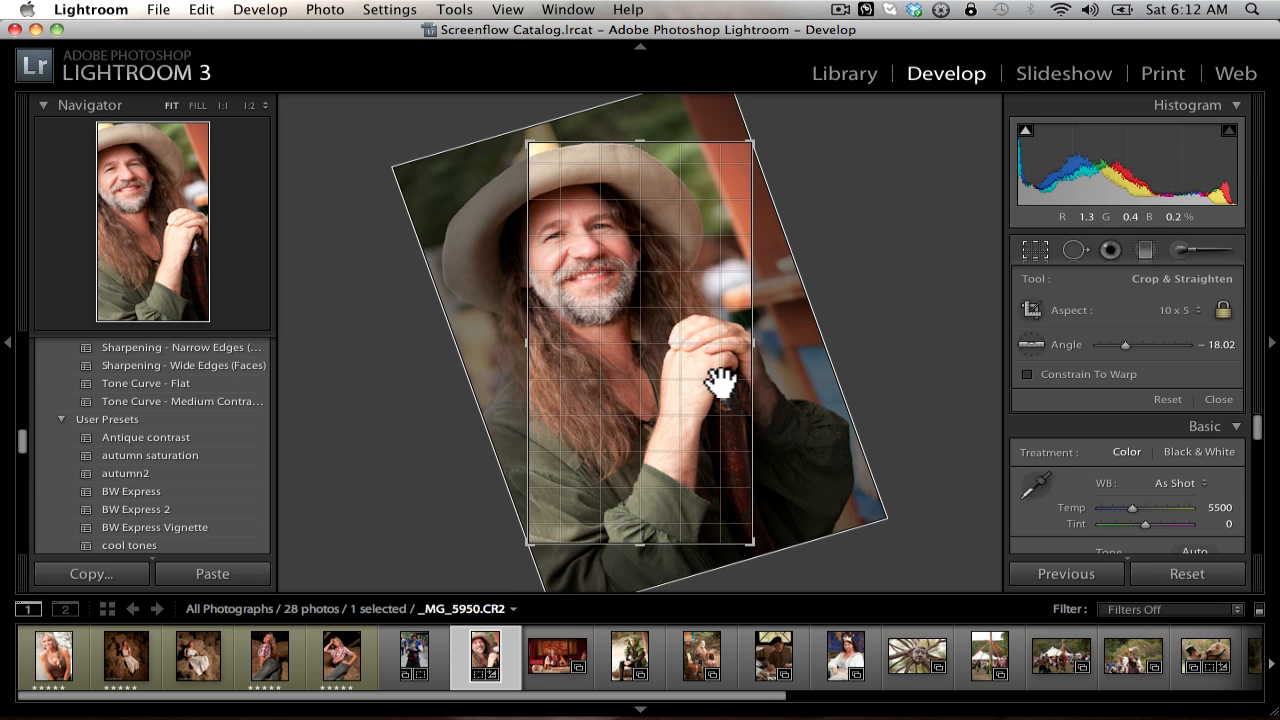
click(1031, 344)
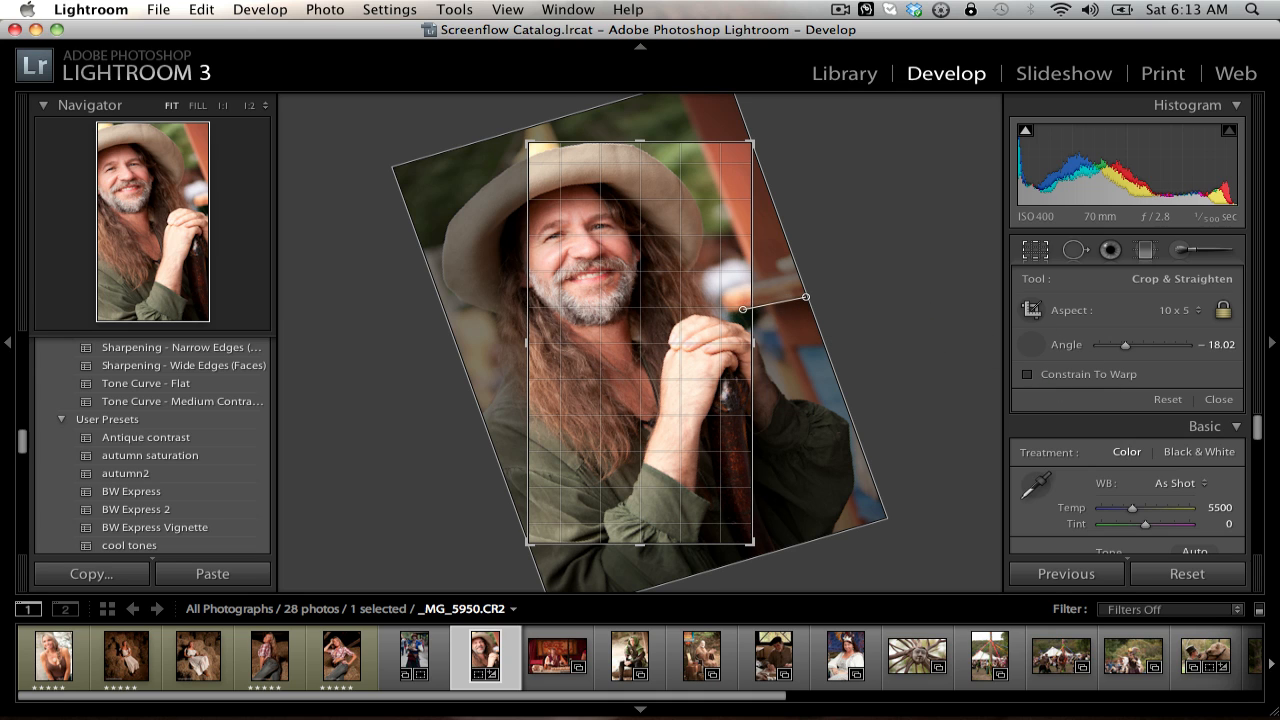
drag(743, 309, 743, 307)
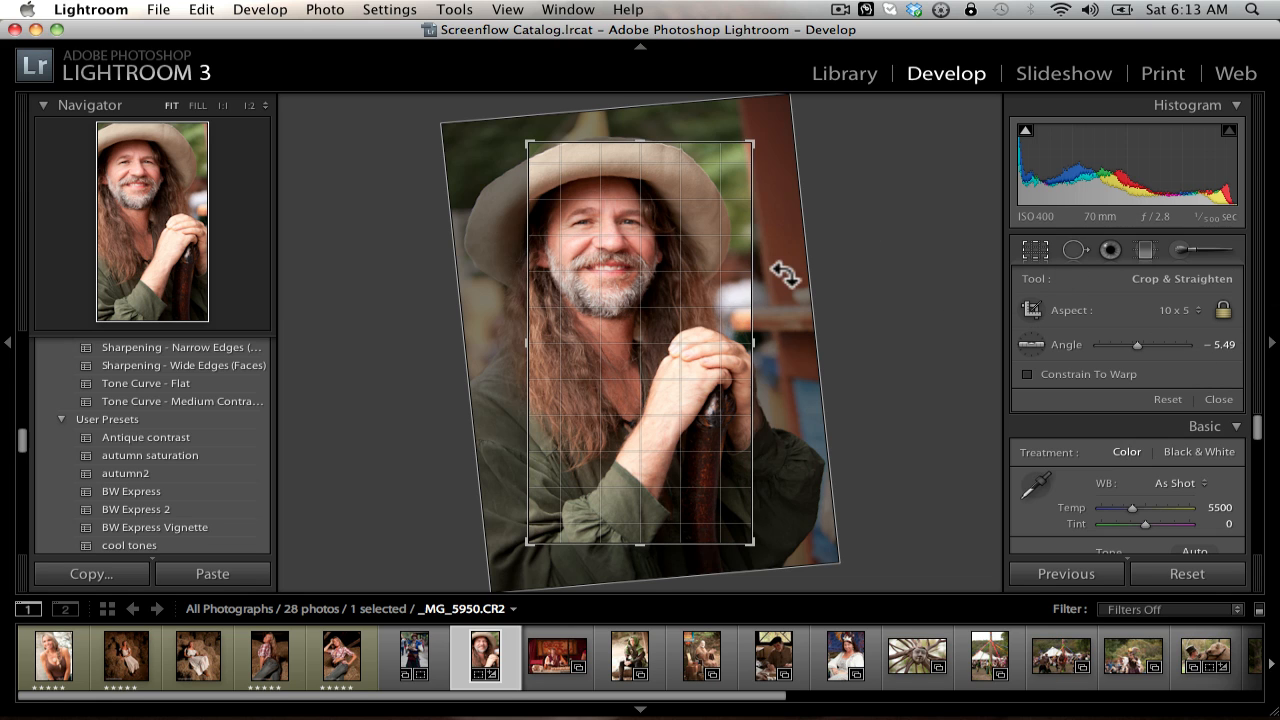
Step: Reset the crop to the full original frame and exit the crop tool
right_click(683, 206)
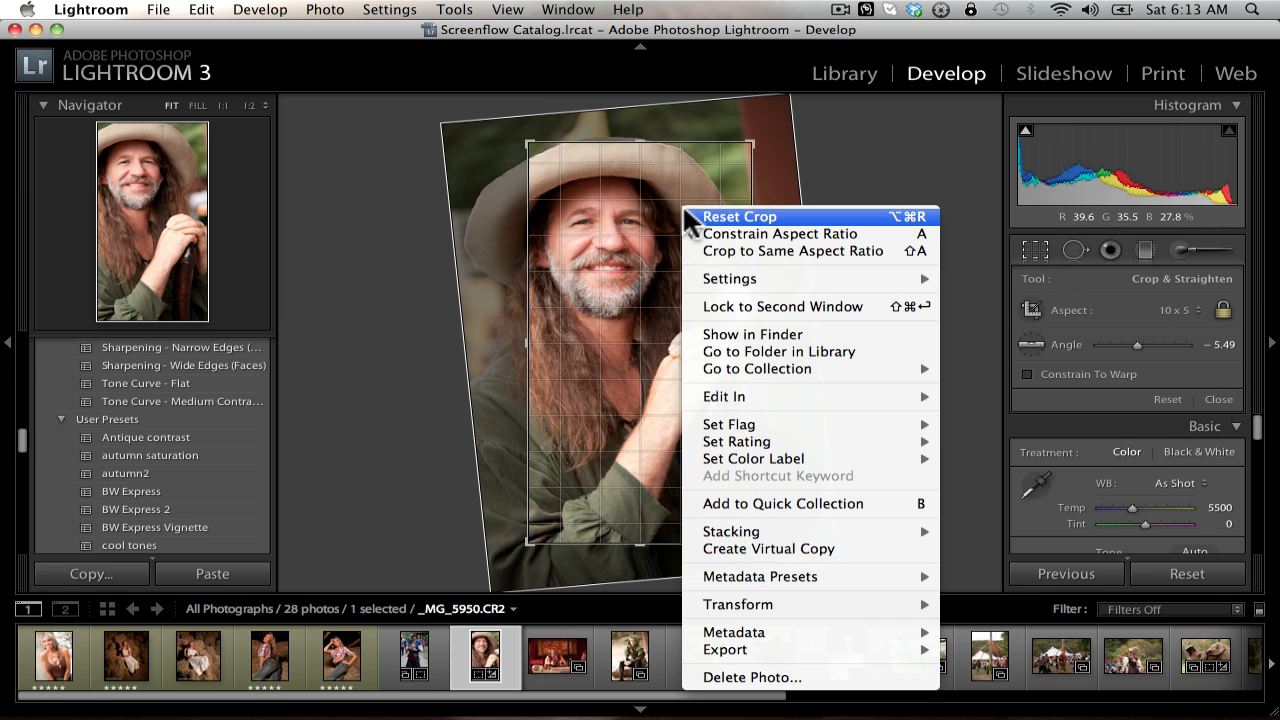
click(697, 216)
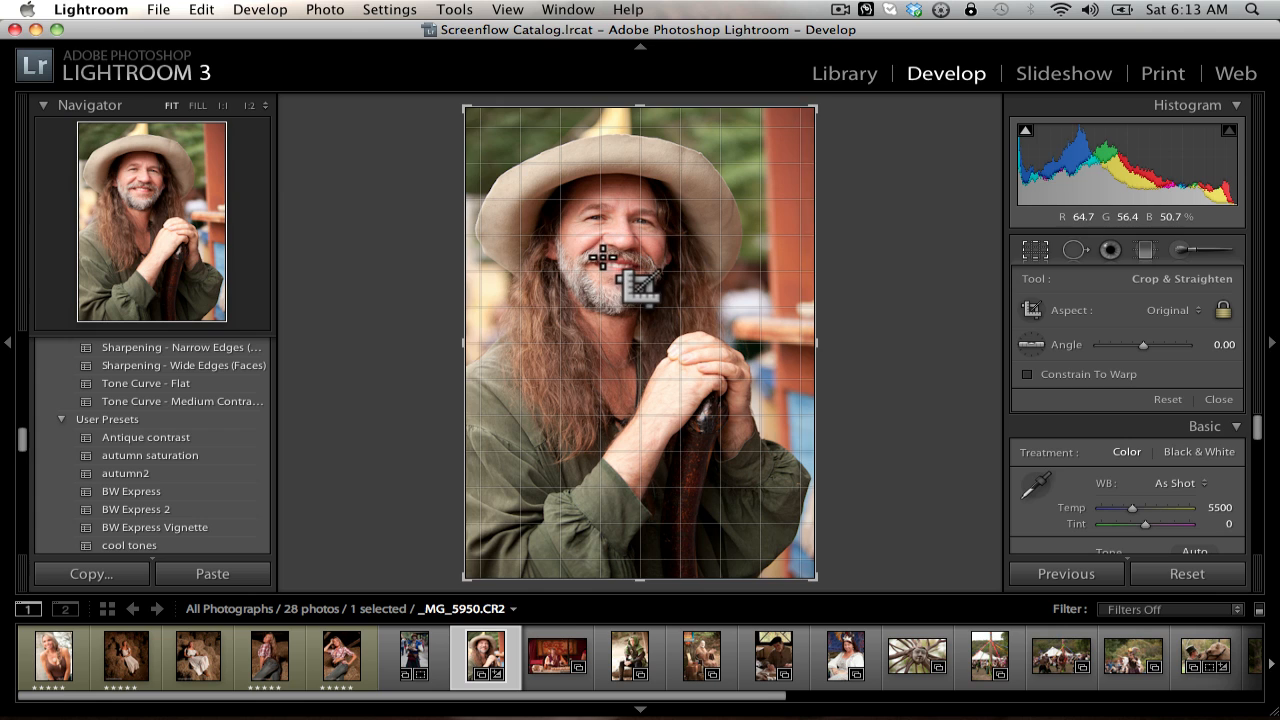
key(r)
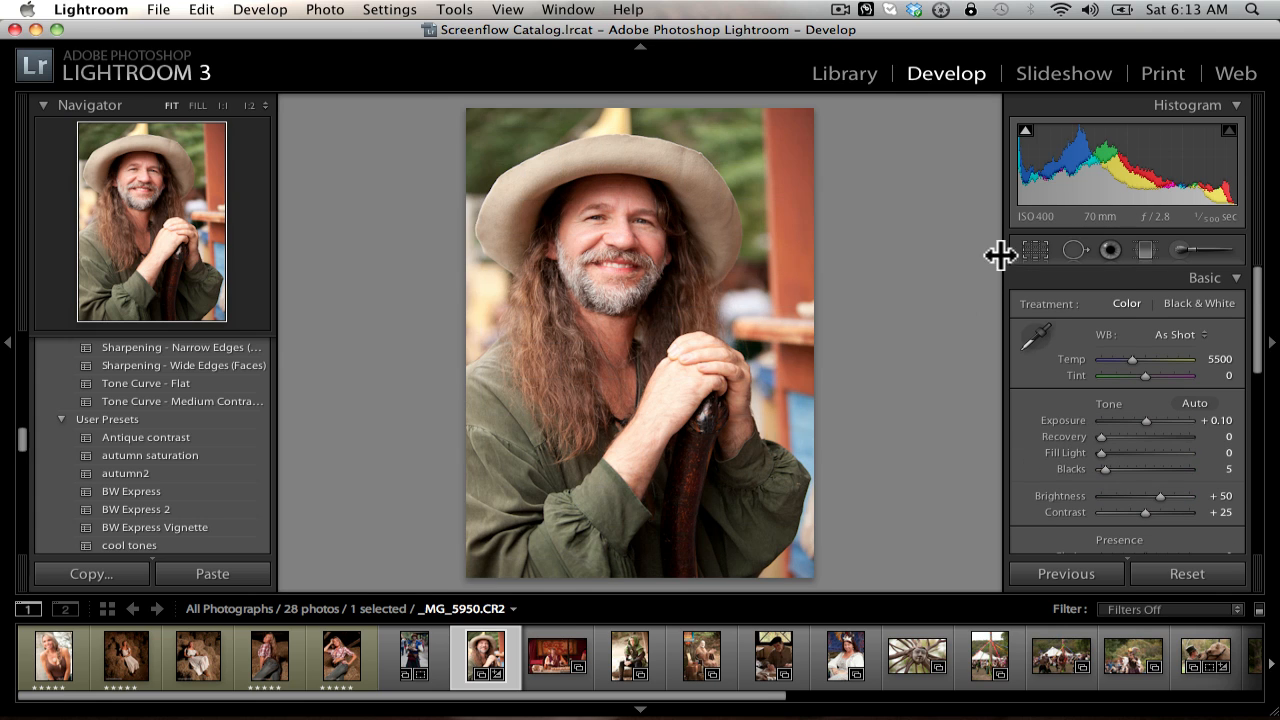
Step: Crop the portrait slightly tighter above the hat at the original aspect ratio and apply the crop
click(1036, 250)
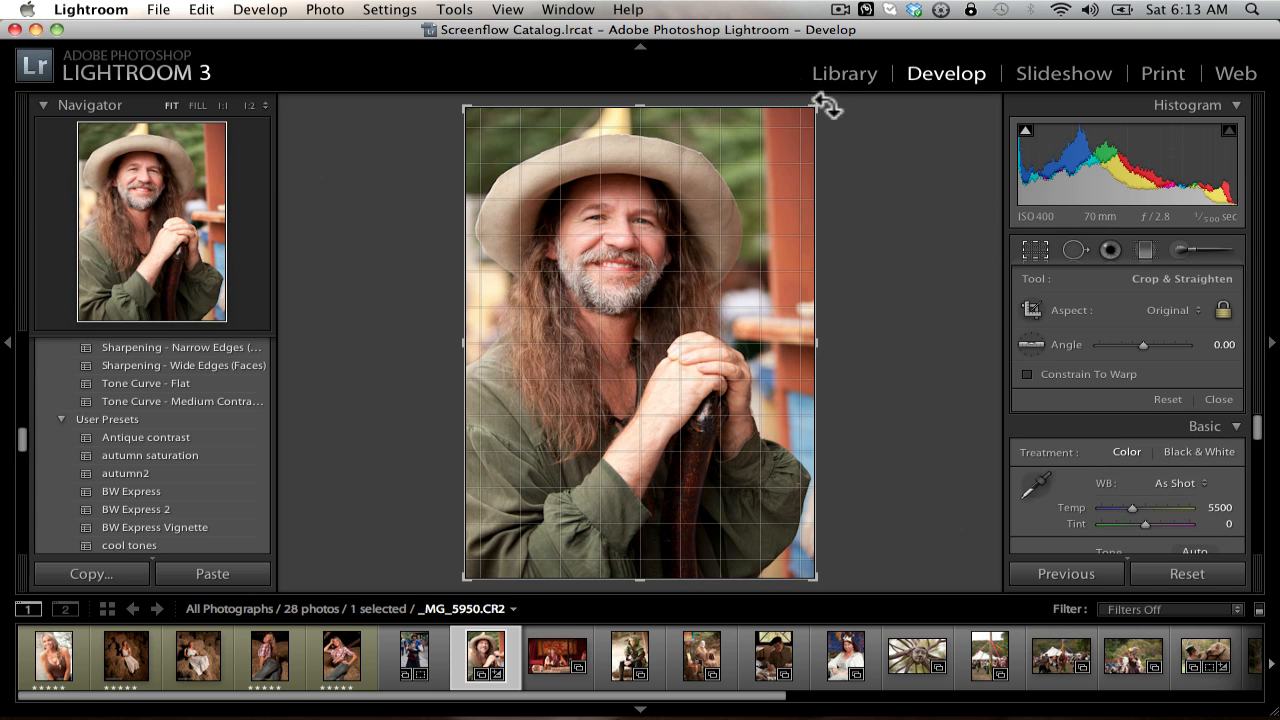
drag(750, 111, 749, 120)
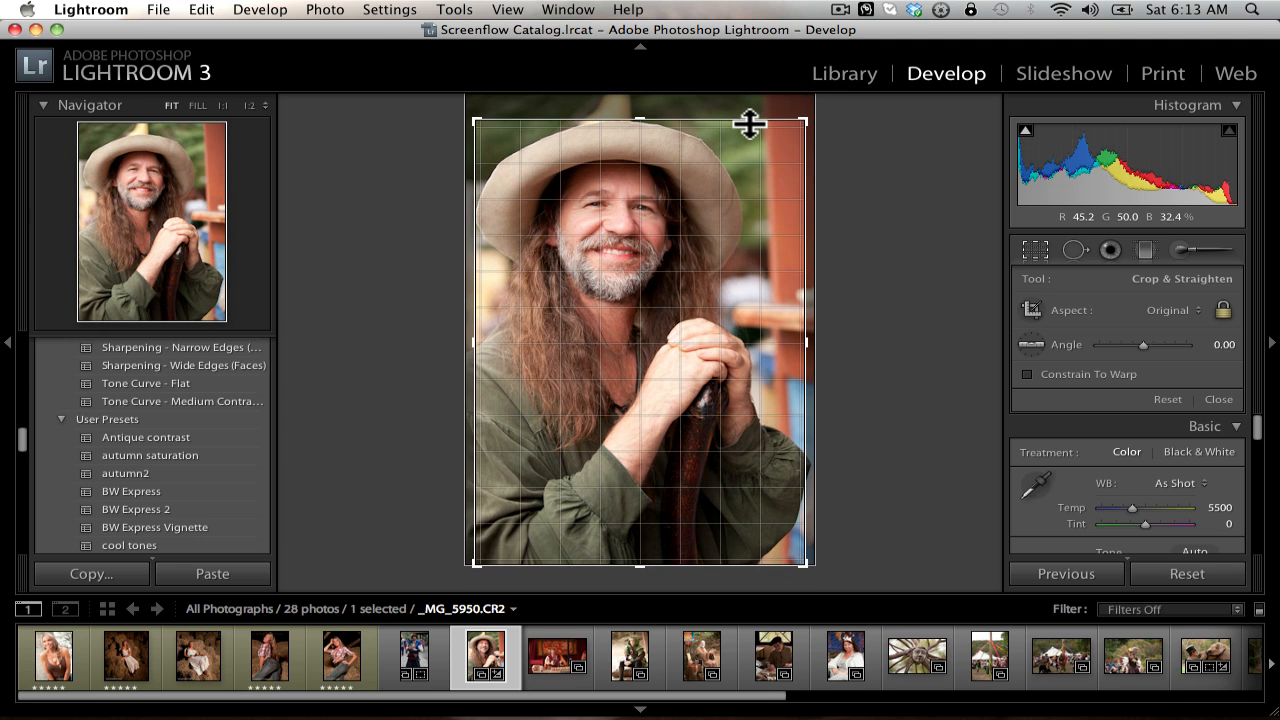
key(r)
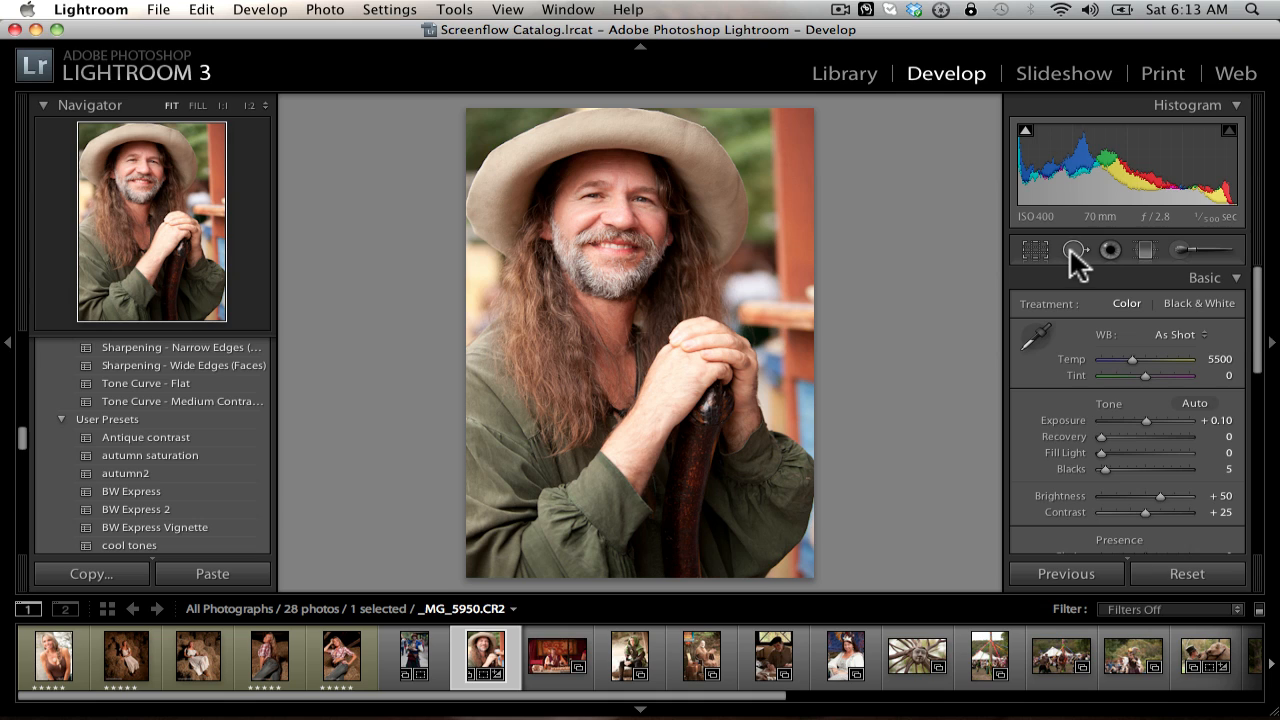
Step: Activate Spot Removal in Heal mode on the cheek at 1:1 and set the brush size to 44
click(1071, 248)
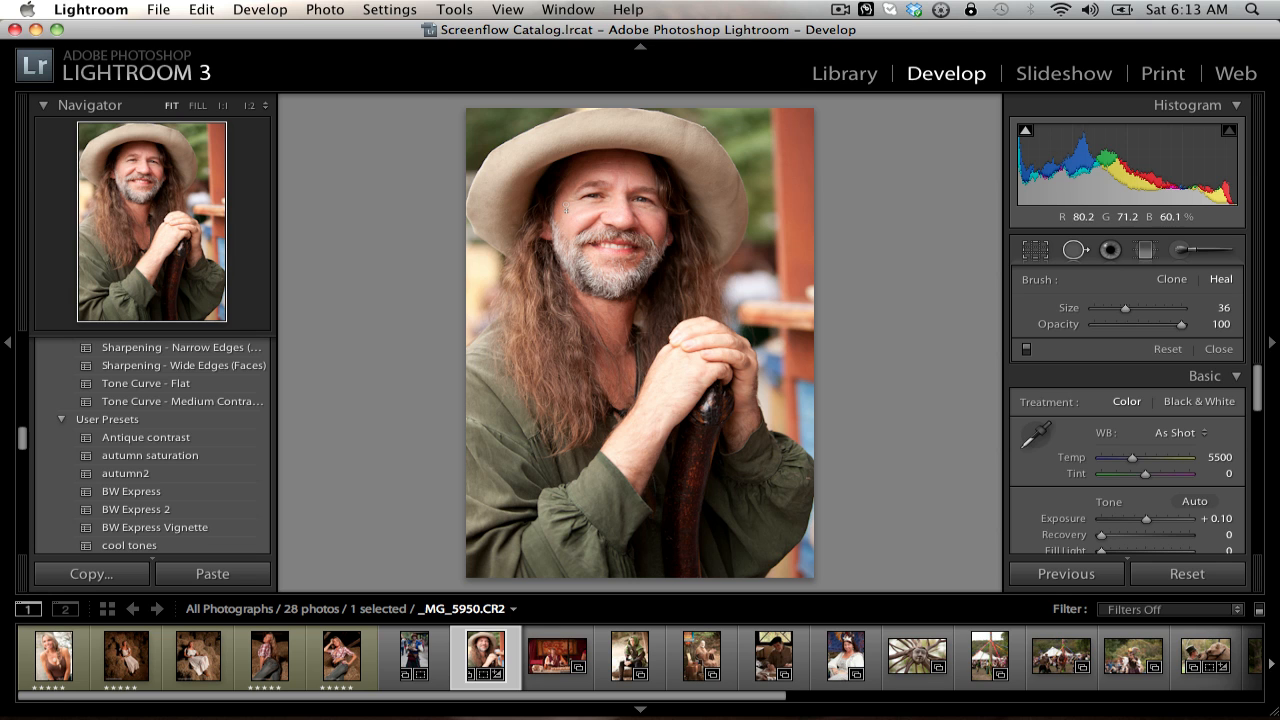
click(1073, 249)
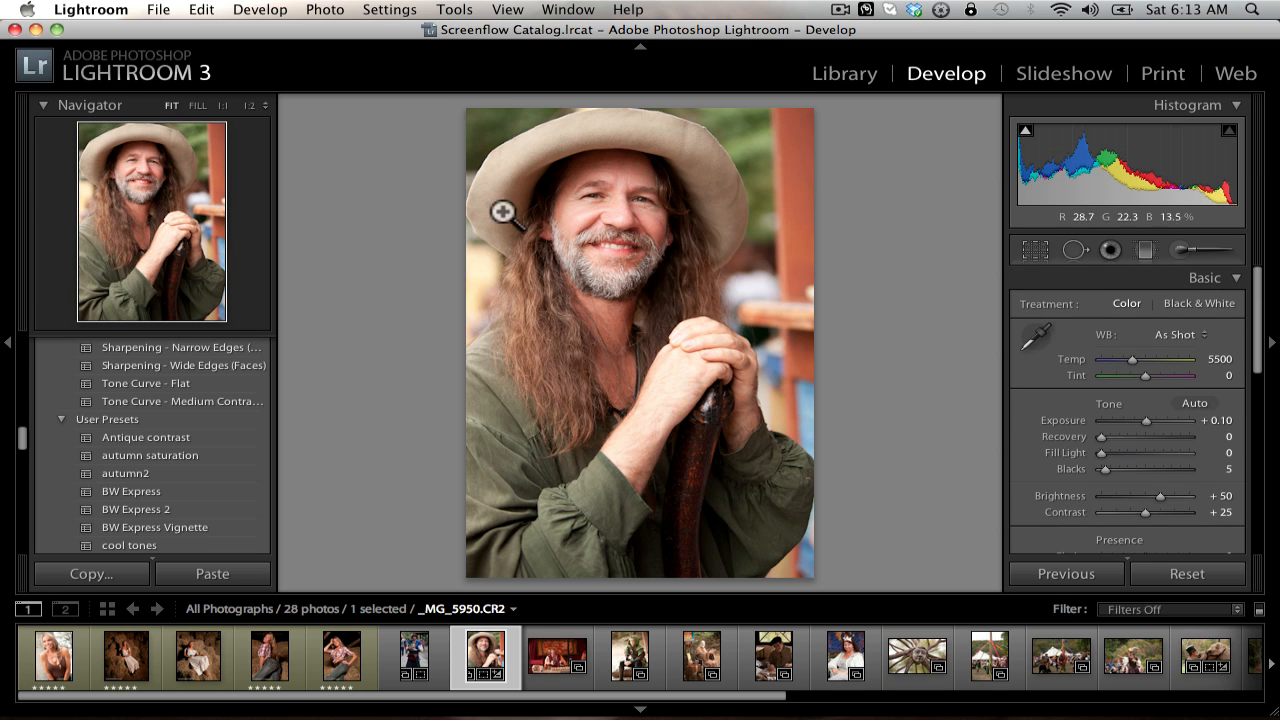
click(580, 197)
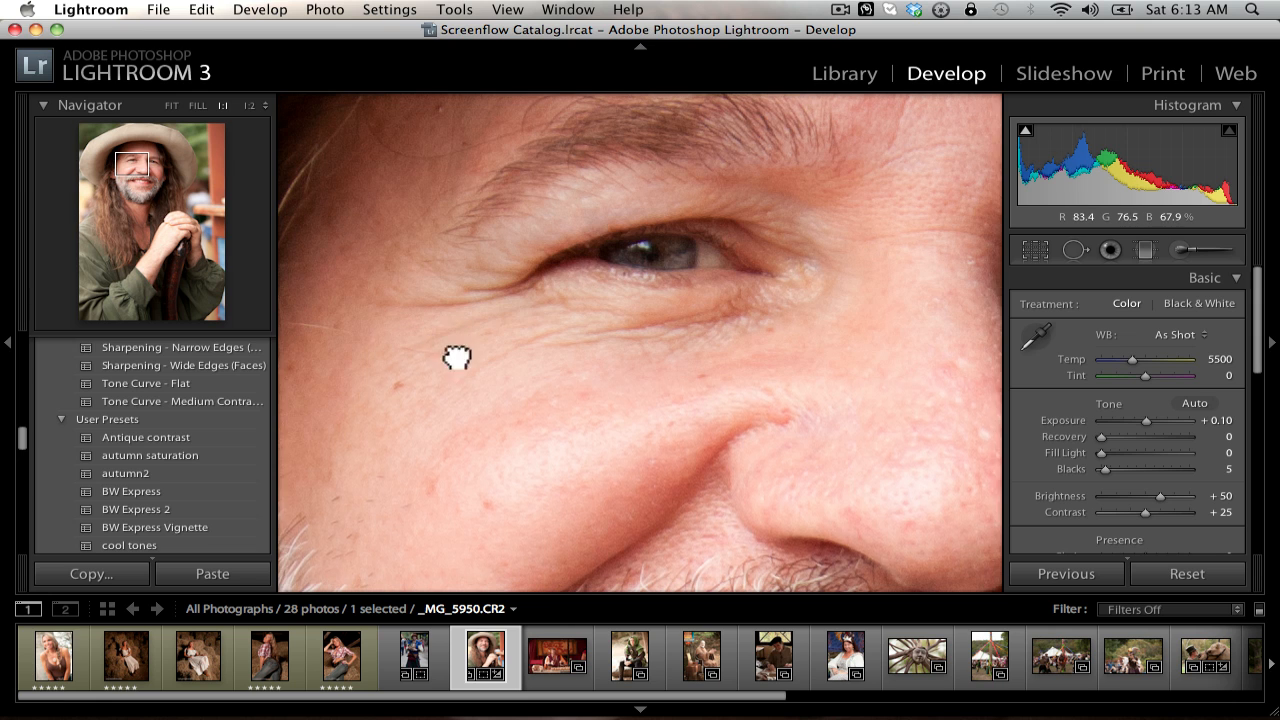
drag(457, 357, 559, 291)
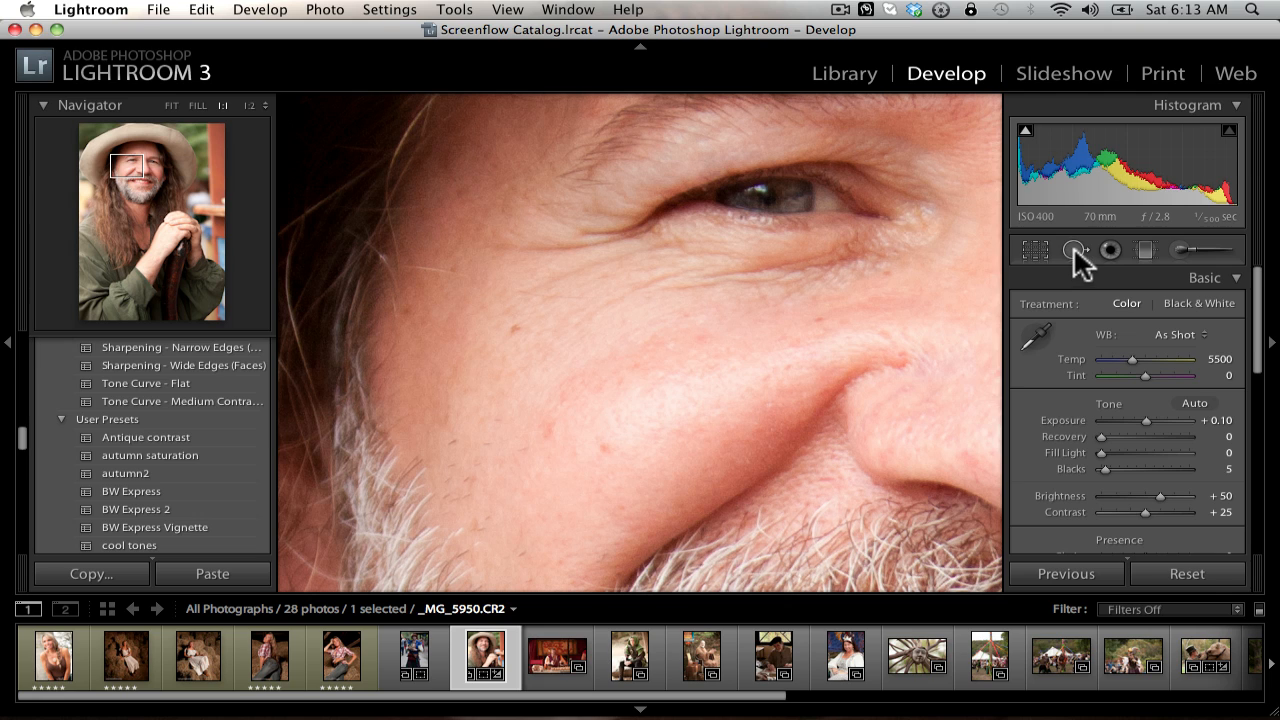
click(1074, 251)
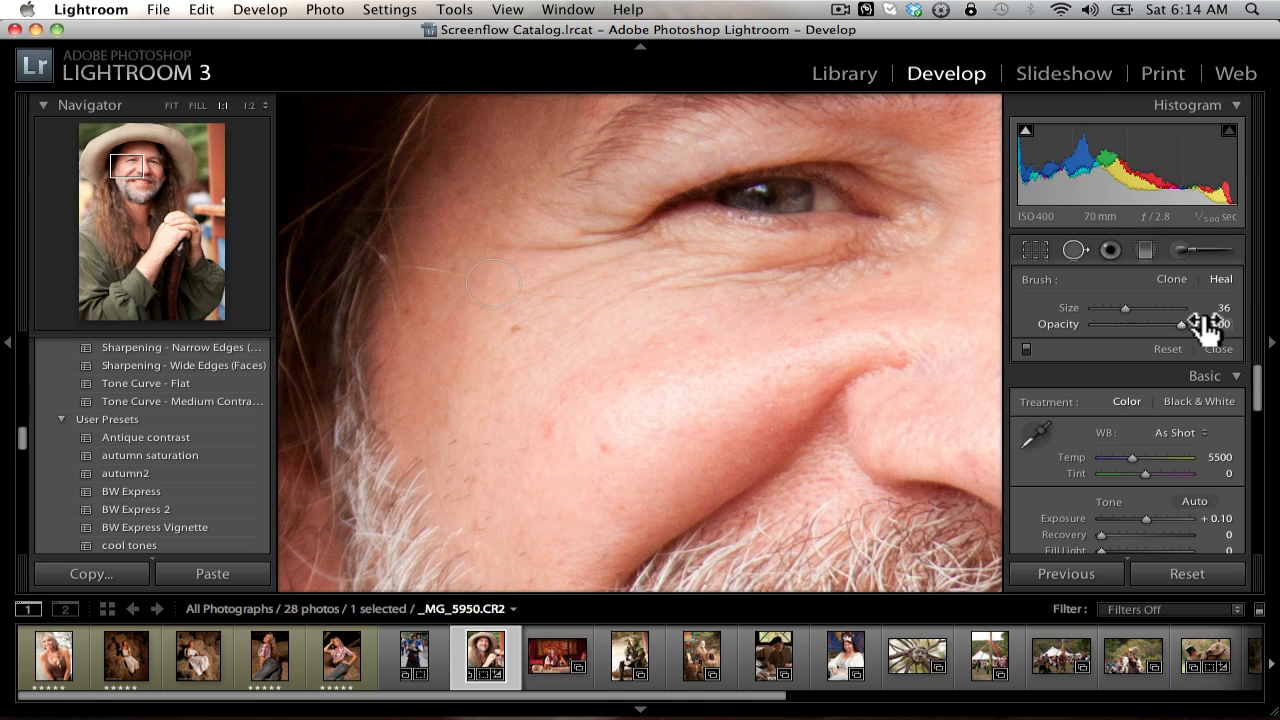
mouse_move(1180, 323)
mouse_down()
mouse_move(1106, 326)
mouse_move(1171, 321)
mouse_move(1124, 308)
mouse_move(1170, 318)
mouse_move(1134, 320)
mouse_up()
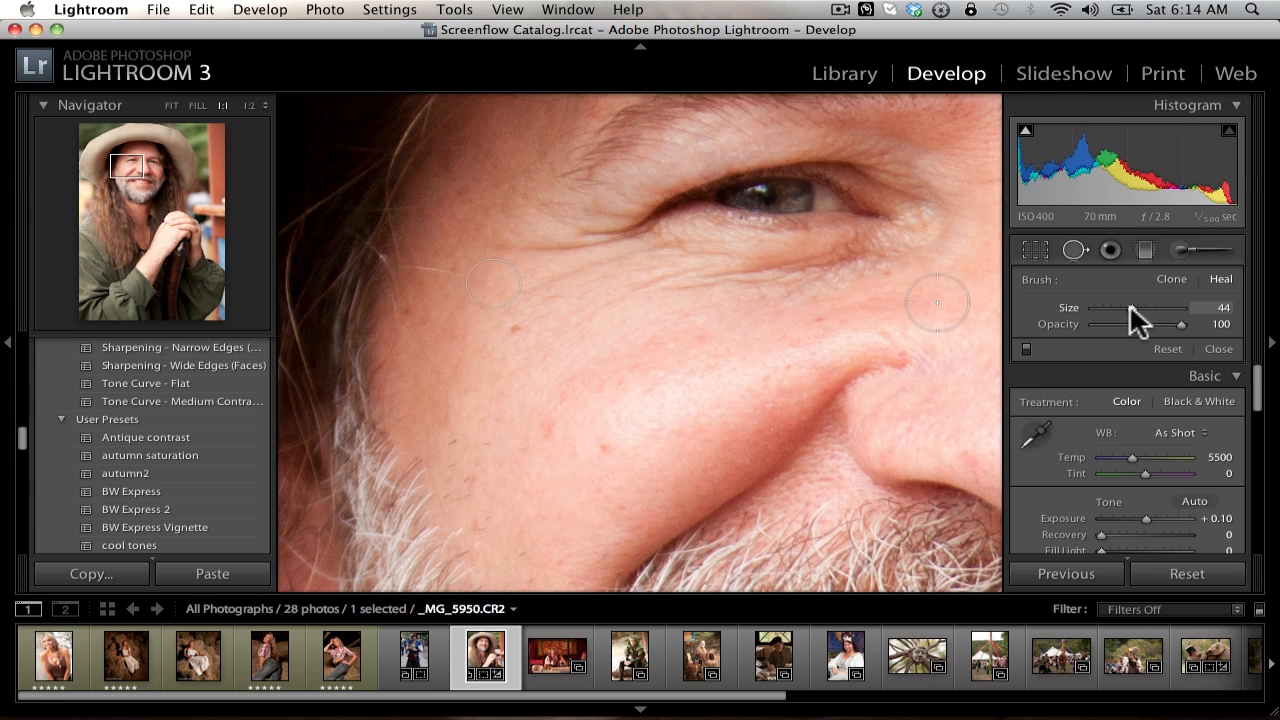
Step: Try larger and smaller Heal brush sizes over the cheek and settle on size 30
key(bracketright)
key(bracketright)
key(bracketright)
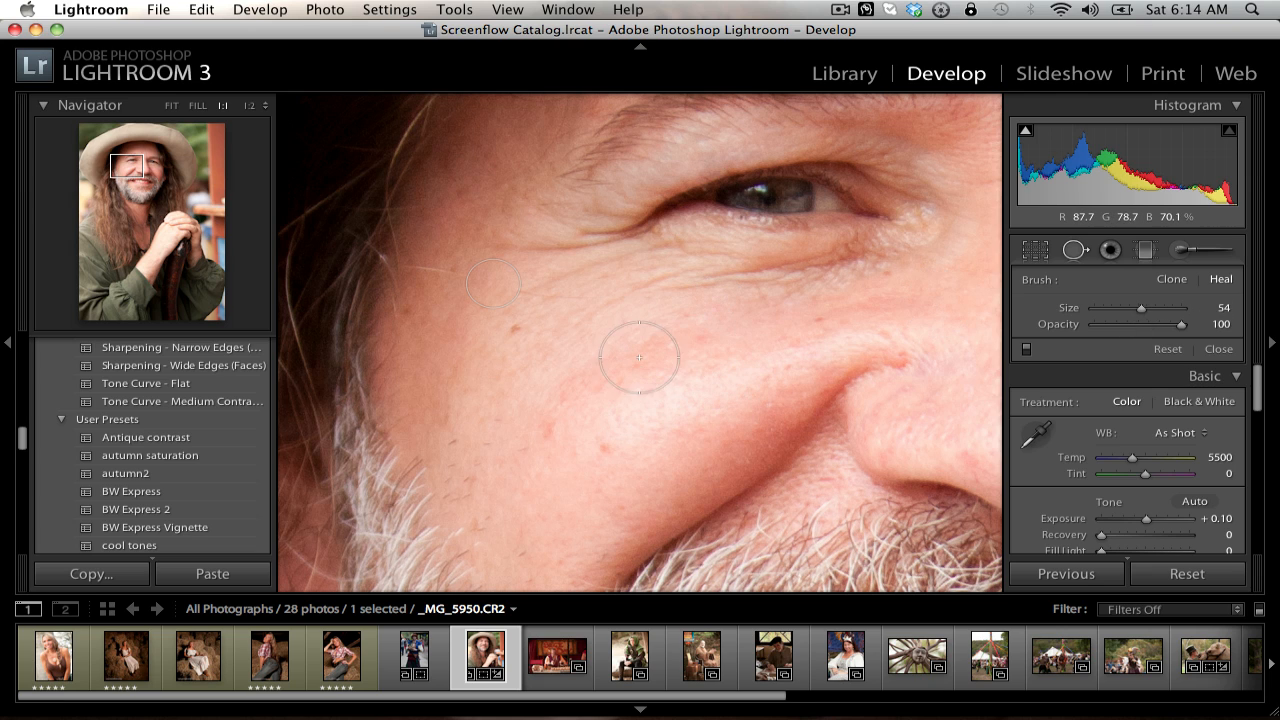
key(bracketleft)
key(bracketleft)
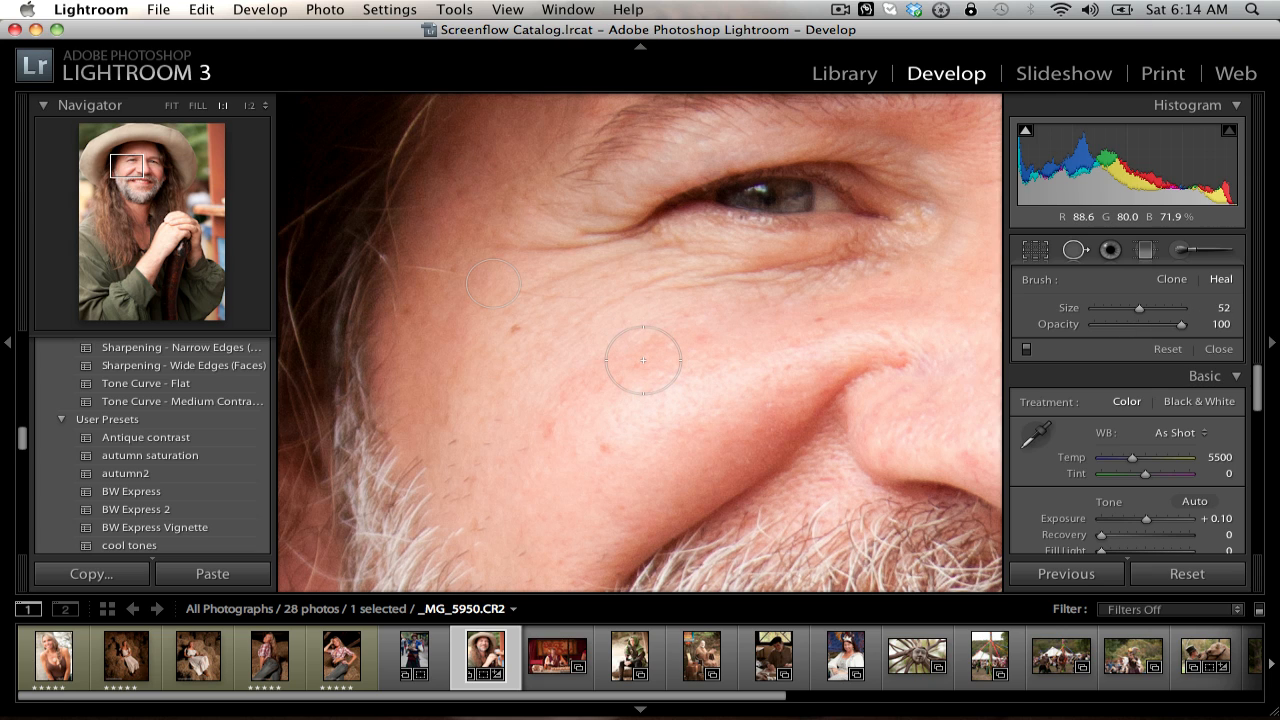
key(bracketleft)
key(bracketleft)
key(bracketleft)
key(bracketleft)
key(bracketright)
key(bracketright)
key(bracketright)
key(bracketright)
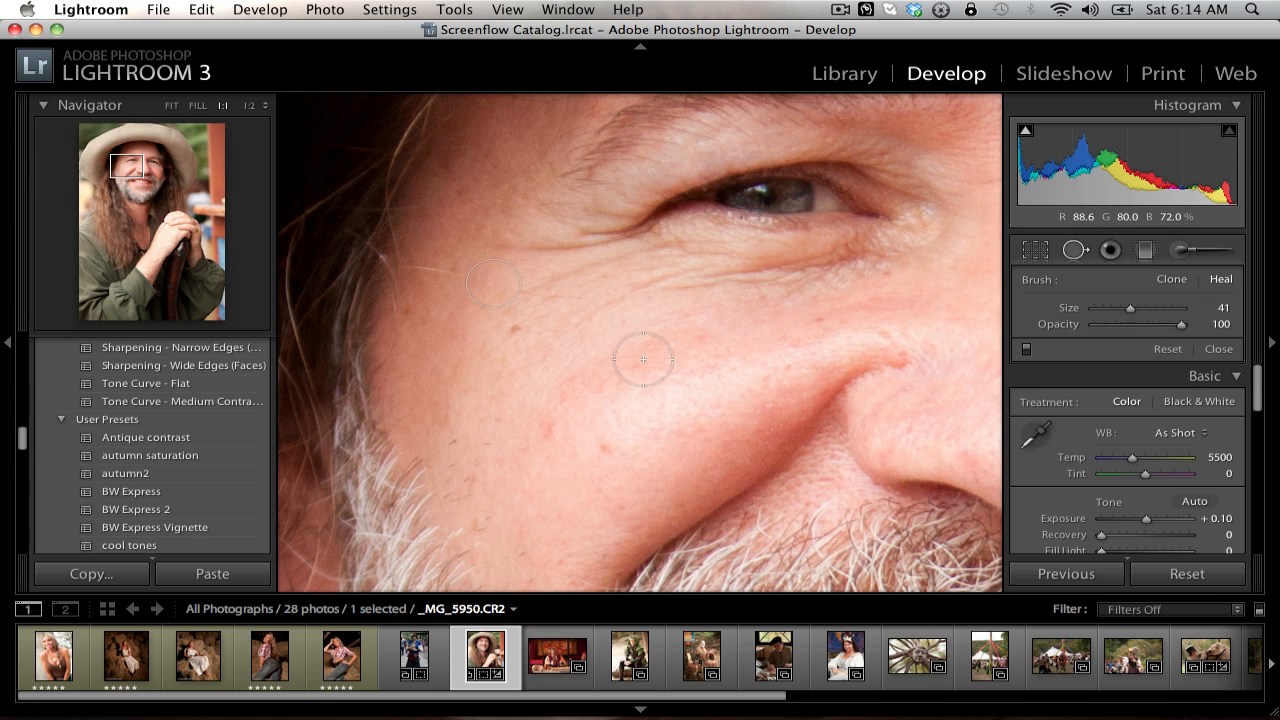
key(bracketleft)
key(bracketleft)
key(bracketleft)
key(bracketleft)
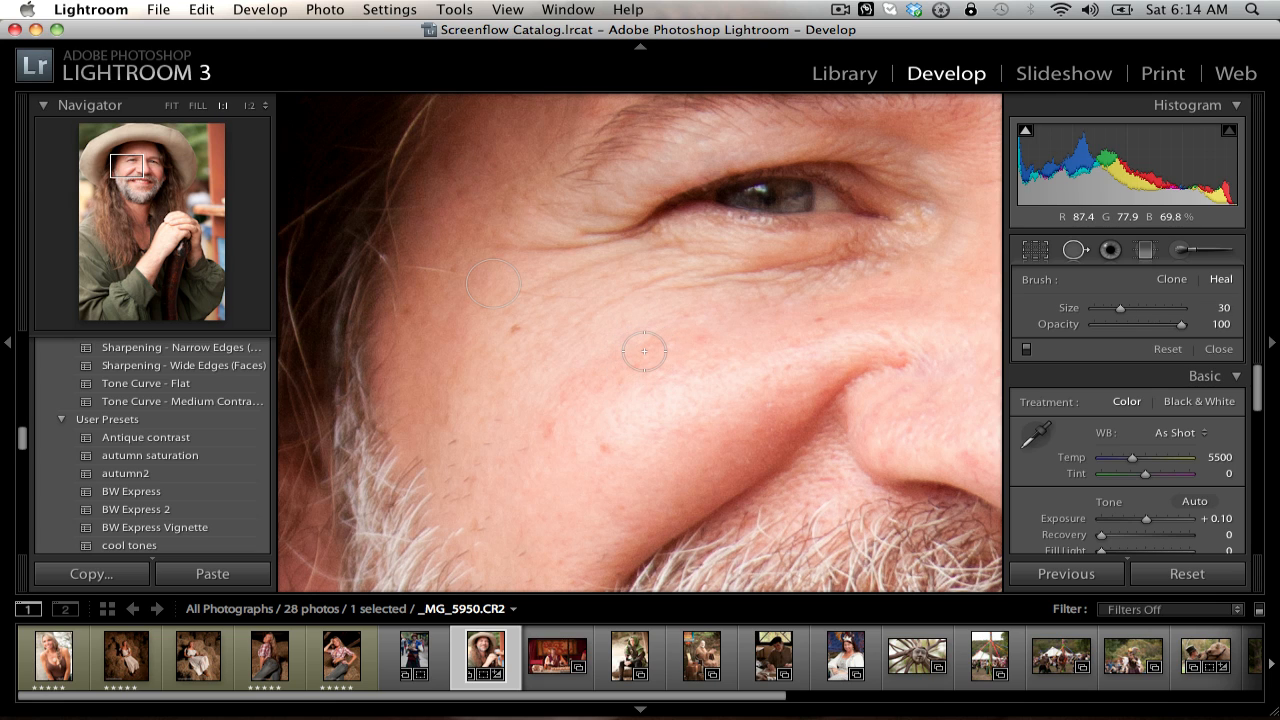
Step: Heal the small mole on the cheek using the skin just below it as source, and try Clone mode on it
click(513, 331)
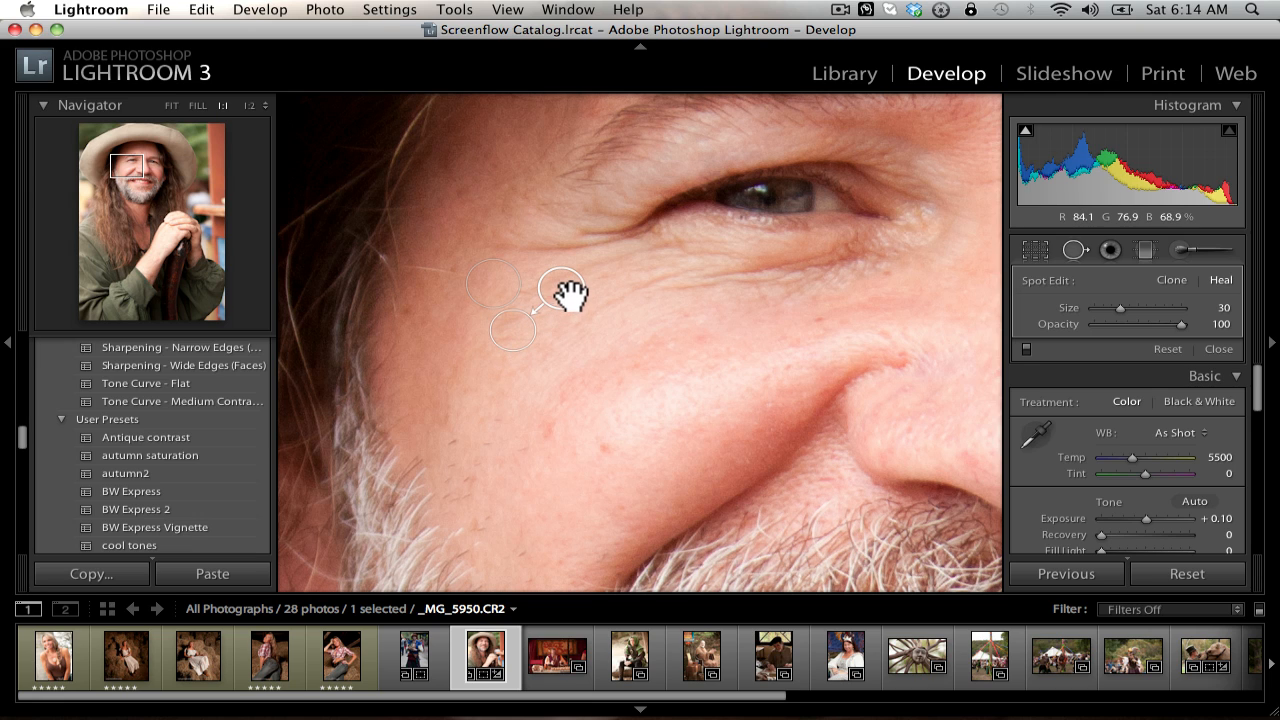
mouse_move(570, 298)
mouse_down()
mouse_move(557, 340)
mouse_move(509, 370)
mouse_move(503, 395)
mouse_move(491, 380)
mouse_up()
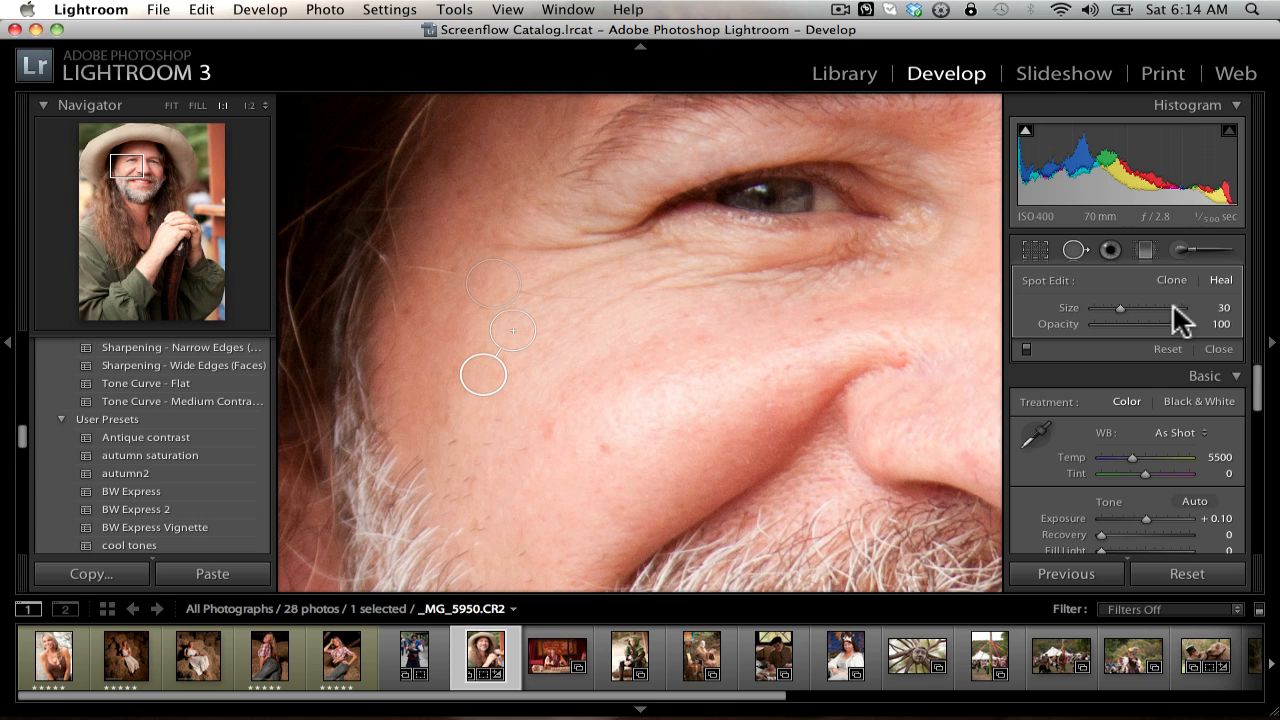
mouse_move(1178, 323)
mouse_down()
mouse_move(1016, 320)
mouse_move(1167, 321)
mouse_move(1229, 337)
mouse_up()
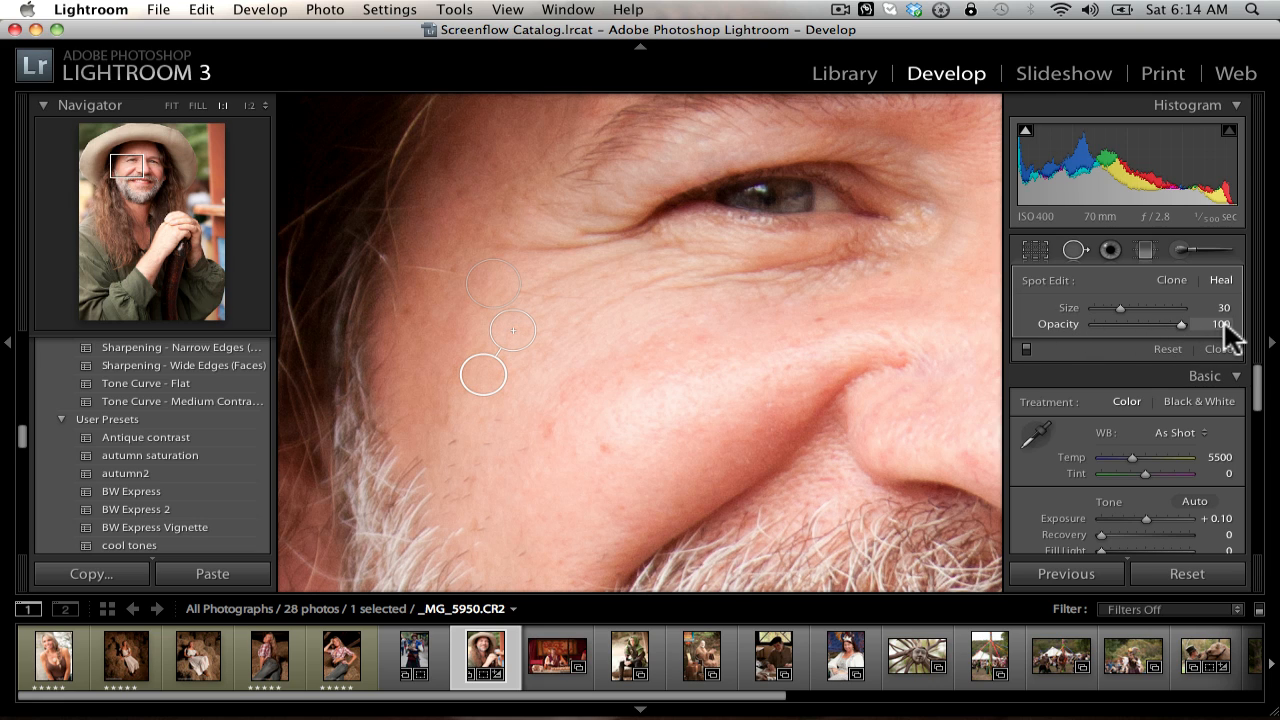
click(1172, 280)
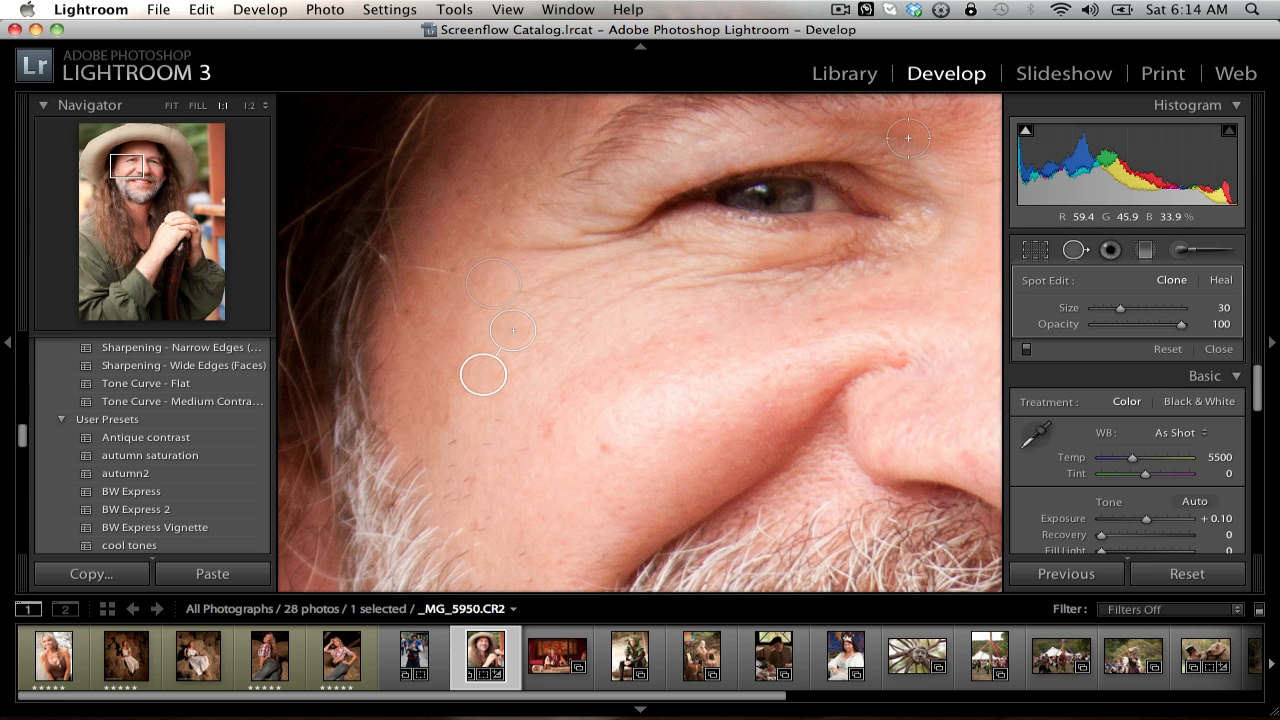
mouse_move(486, 378)
mouse_down()
mouse_move(523, 390)
mouse_move(566, 366)
mouse_move(469, 366)
mouse_move(496, 367)
mouse_up()
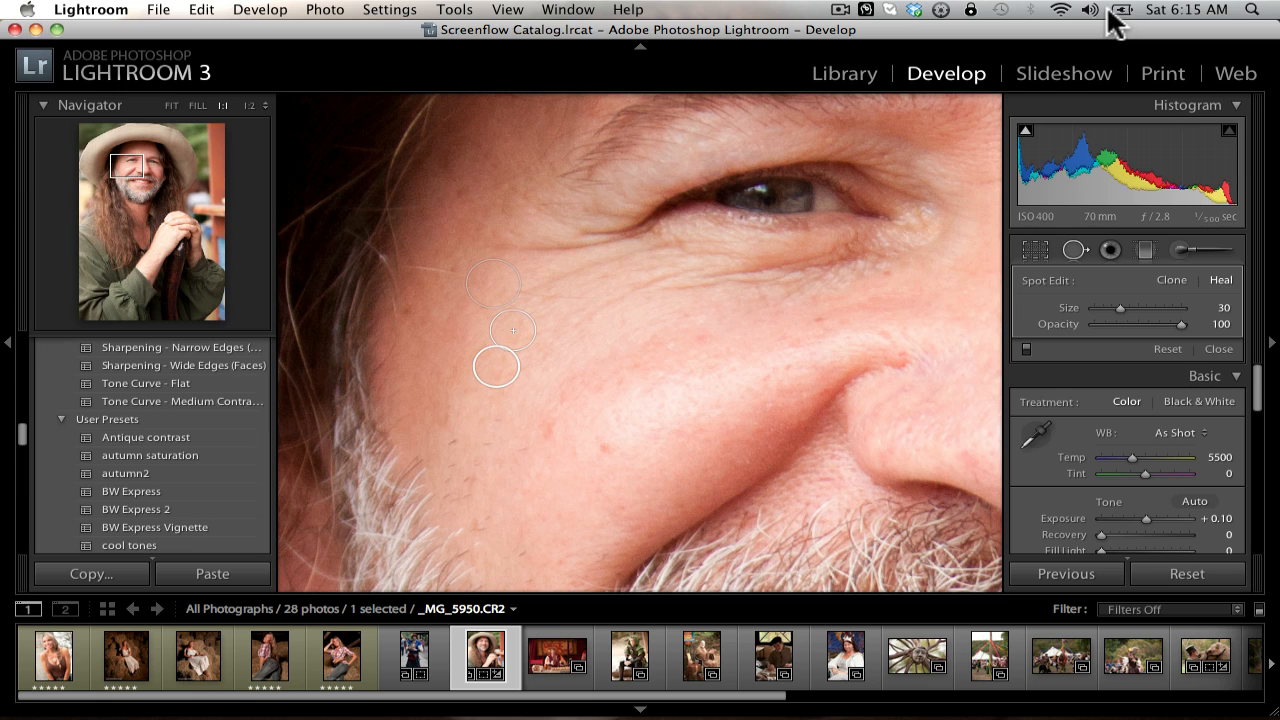
Step: Delete the spot correction on the cheek mole and close the Spot Removal tool
key(Delete)
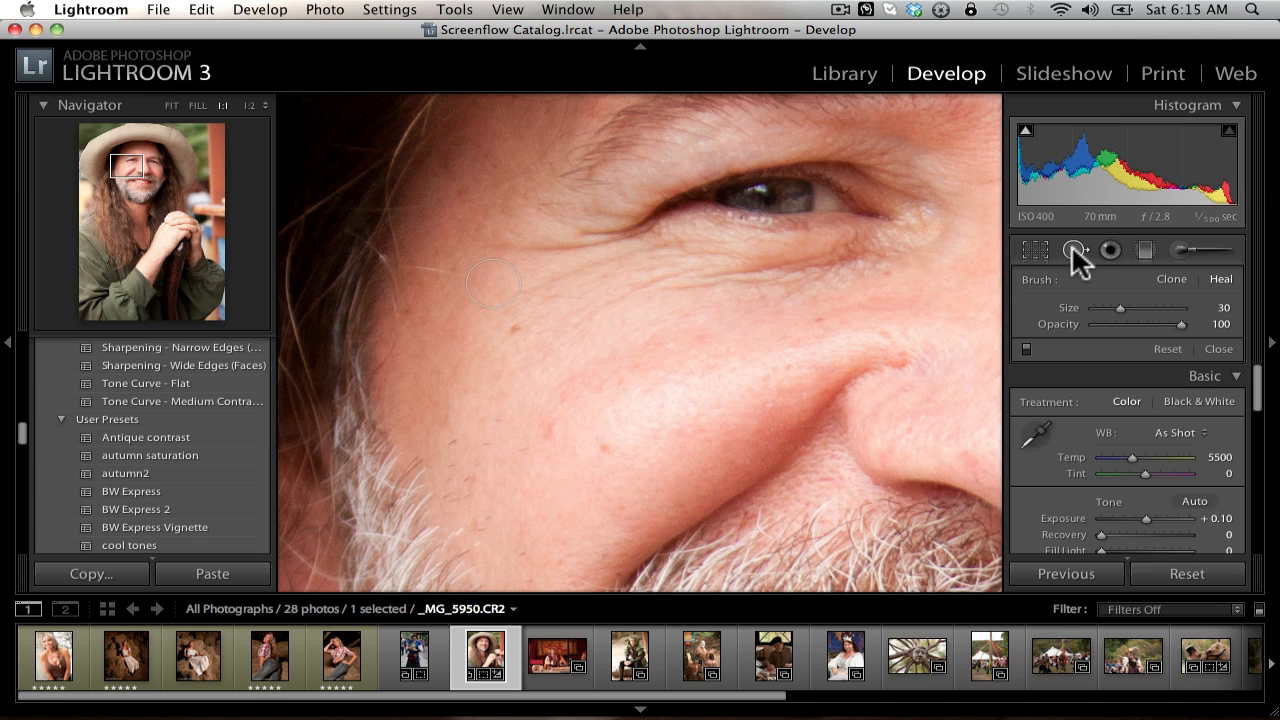
click(1072, 246)
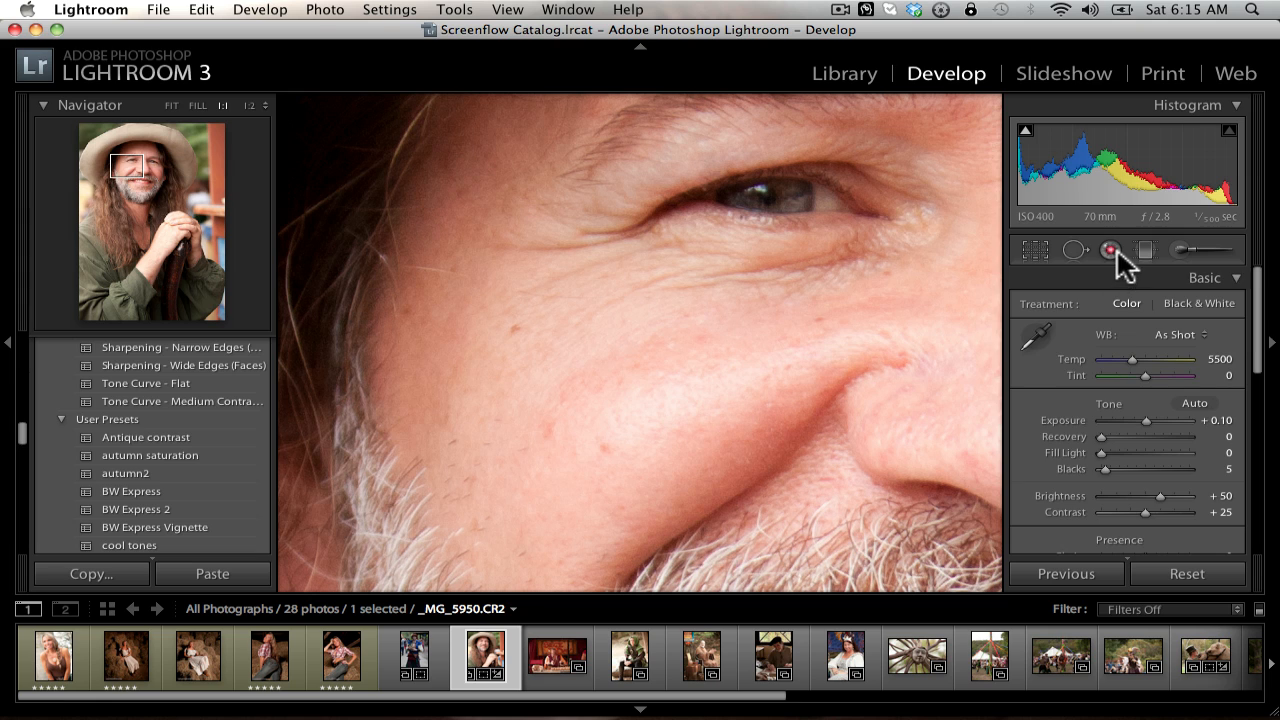
Step: Try to apply Red Eye Correction to the eye above the cheek in view
click(1113, 251)
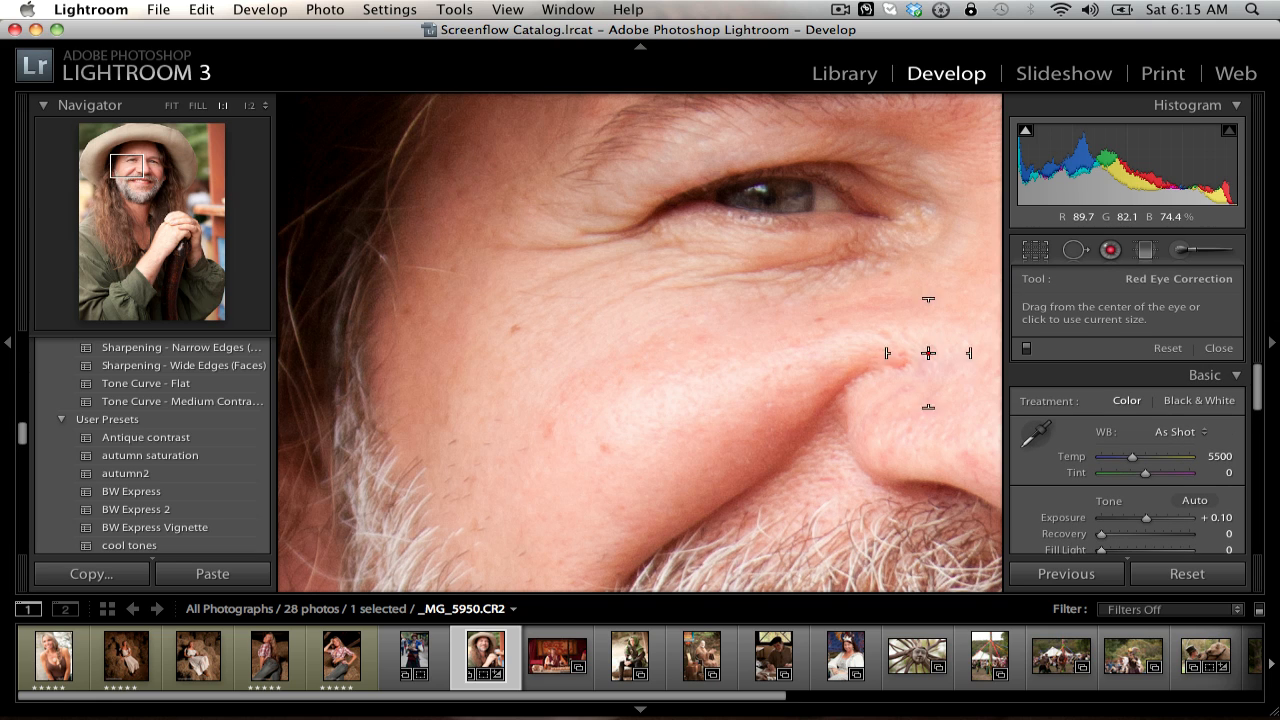
click(763, 193)
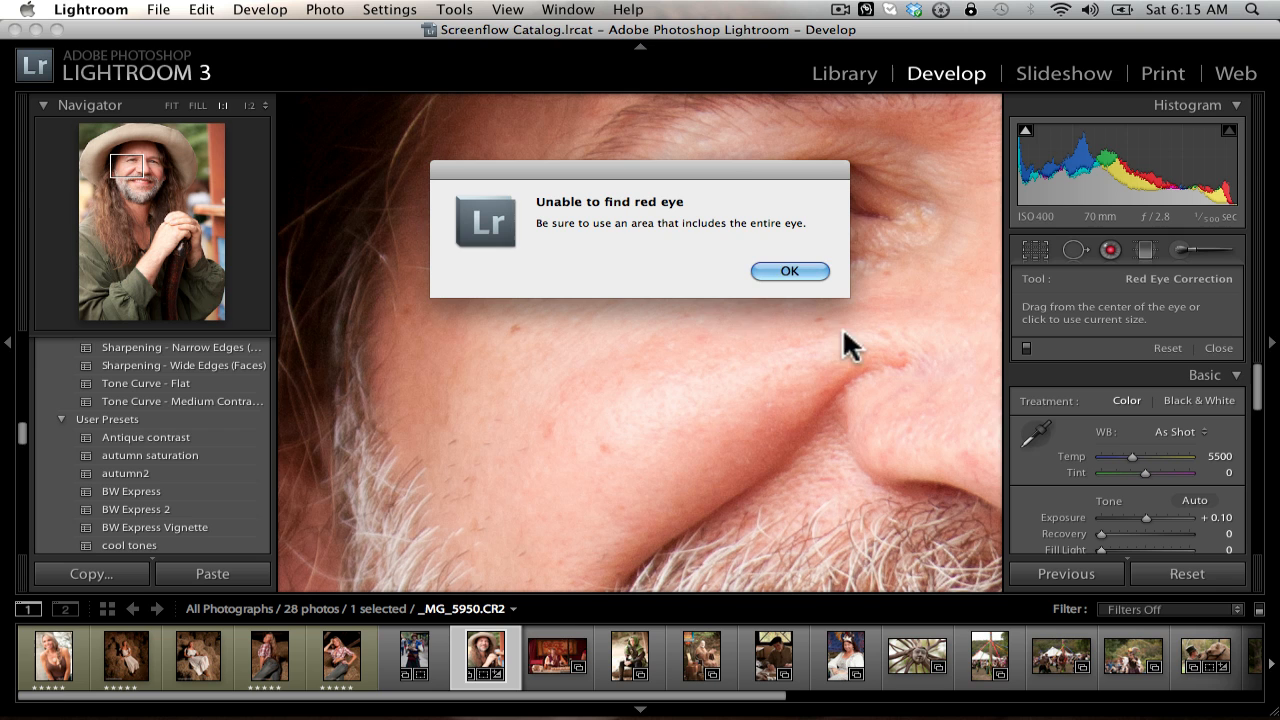
click(790, 270)
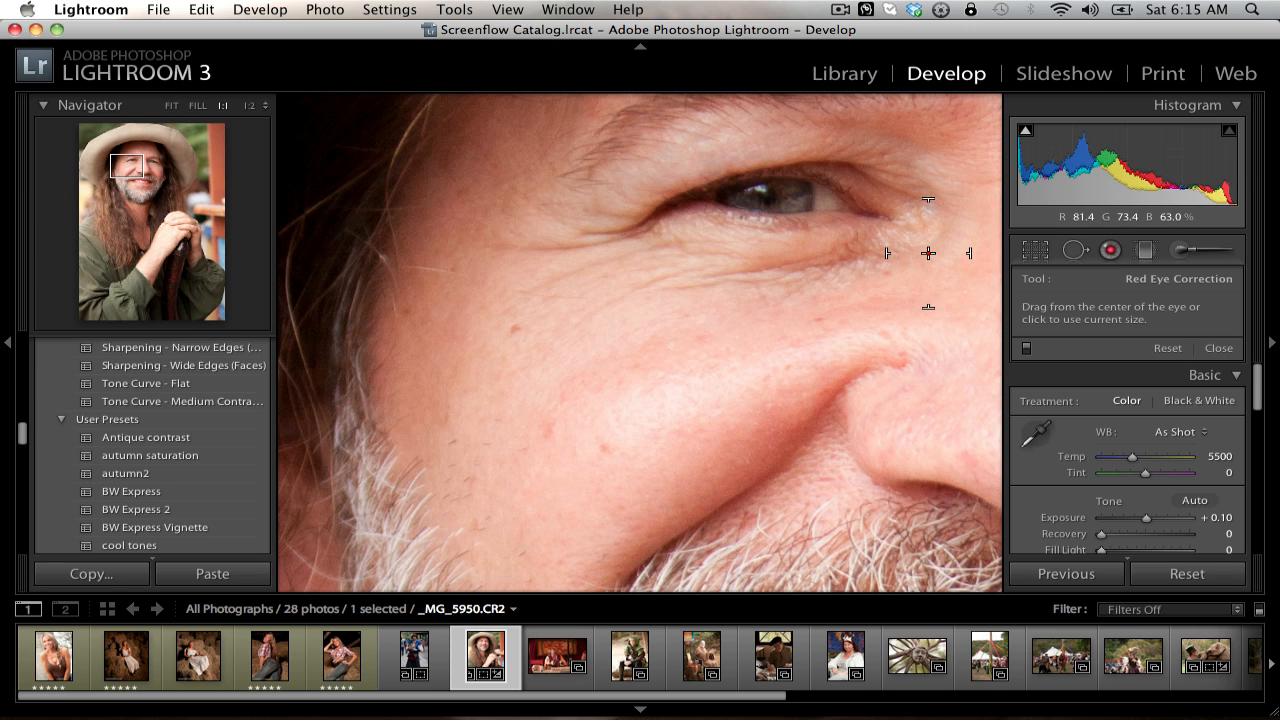
Step: Apply Red Eye Correction to the man's other eye and center the correction circle on its pupil
key(b)
drag(928, 254, 400, 251)
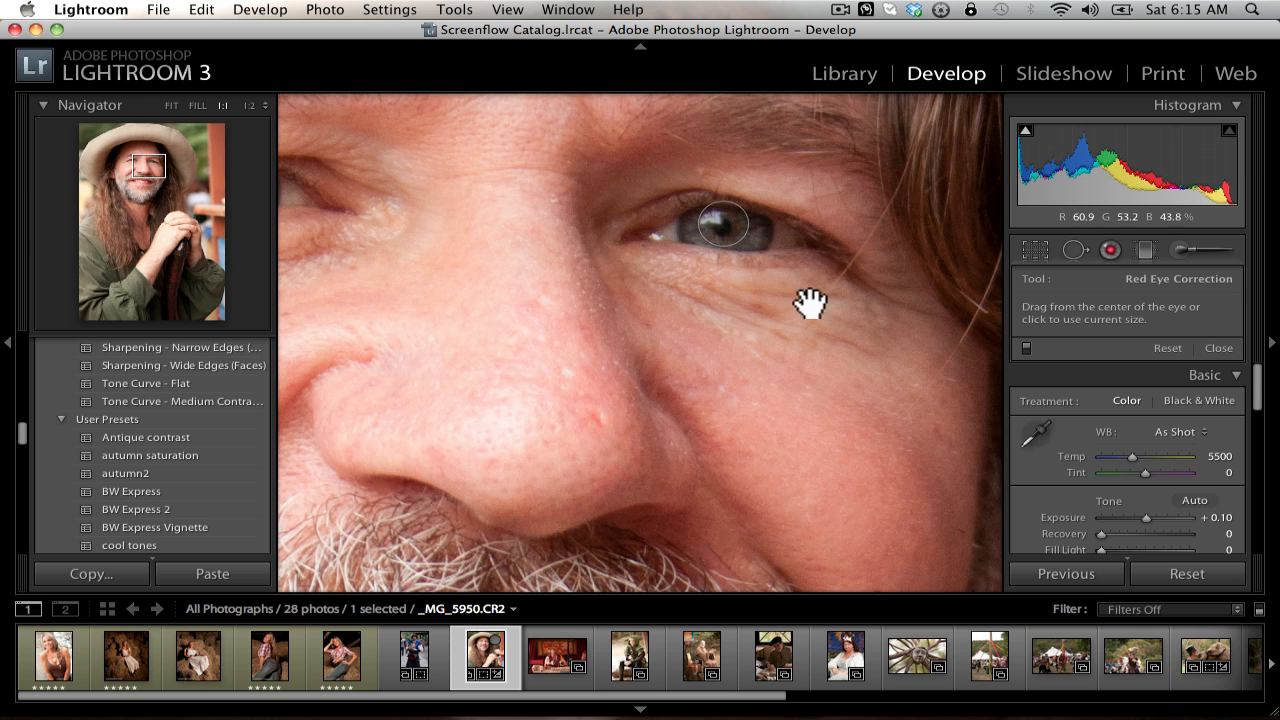
drag(901, 345, 843, 566)
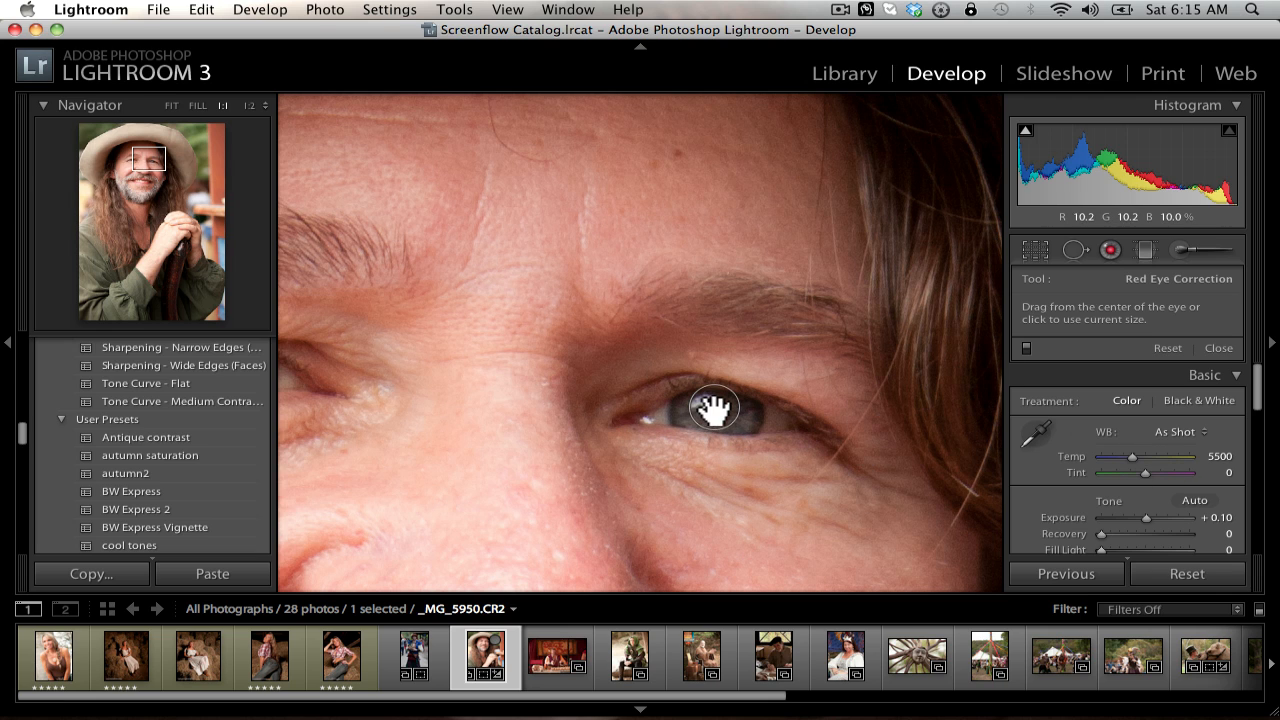
drag(714, 406, 716, 420)
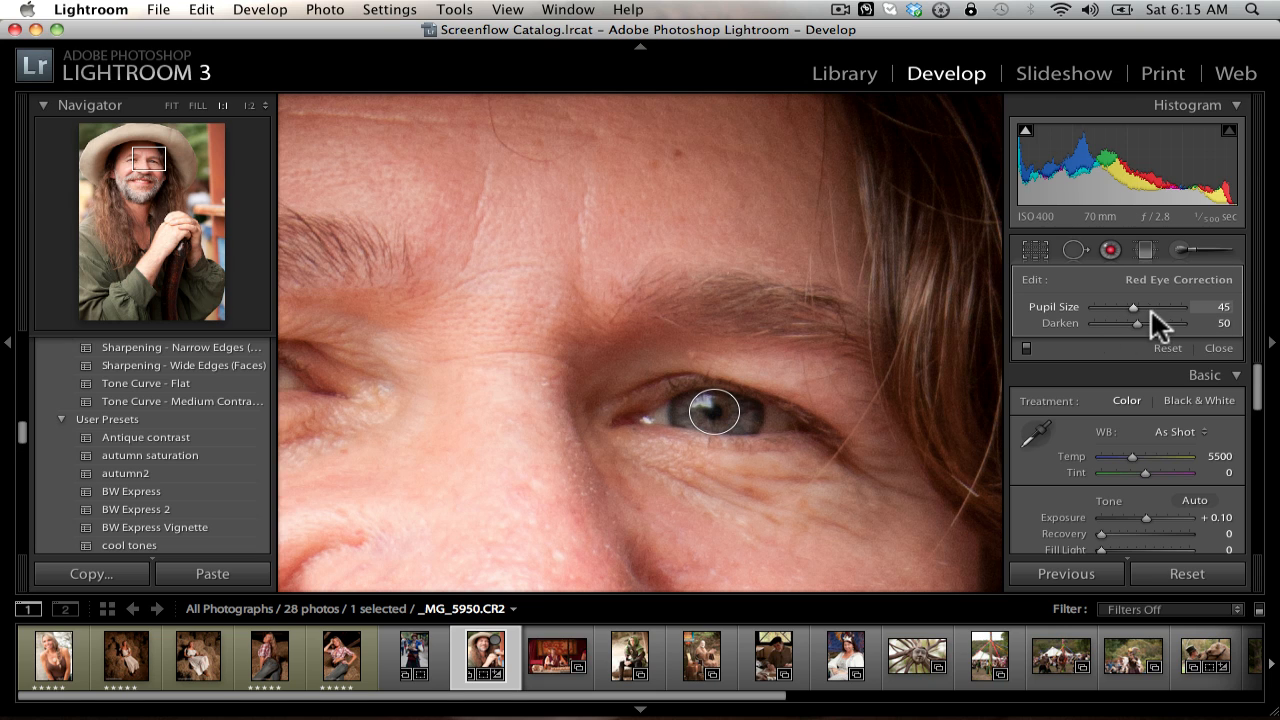
Step: Set the red eye correction's Pupil Size to 72 and Darken to 99, and close the tool
drag(1133, 305, 1246, 313)
drag(1072, 312, 1182, 318)
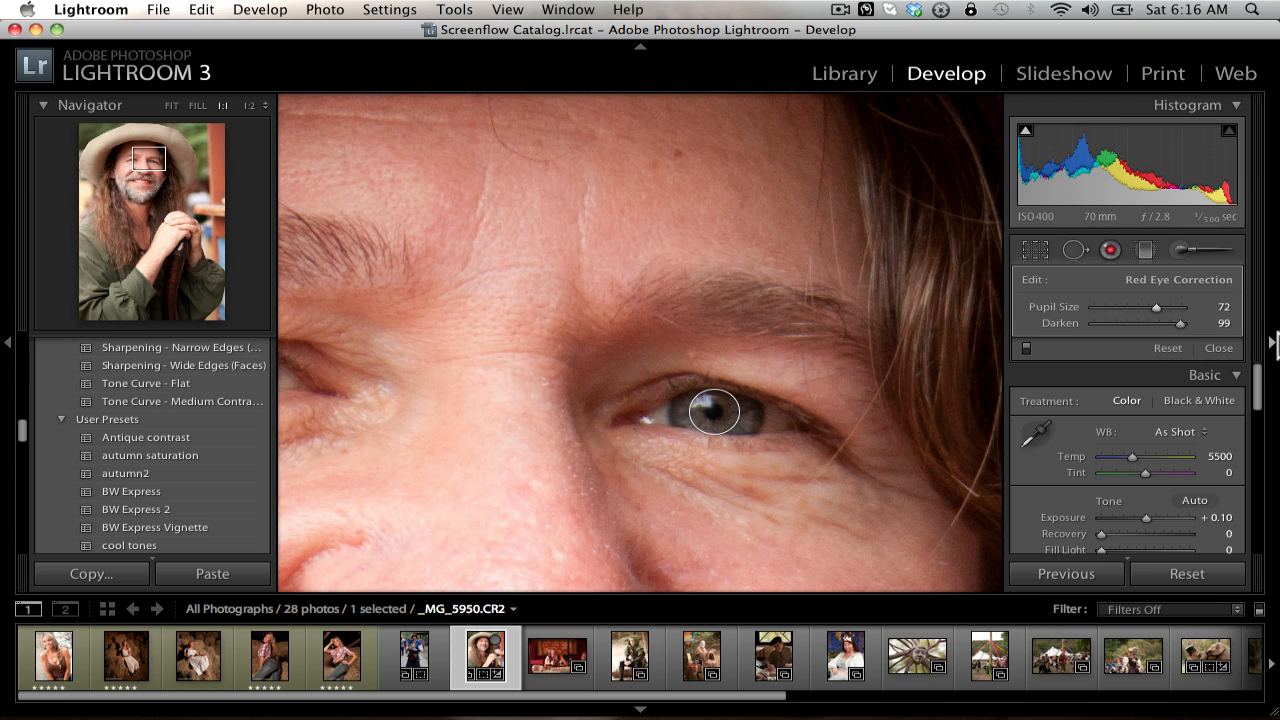
click(1110, 245)
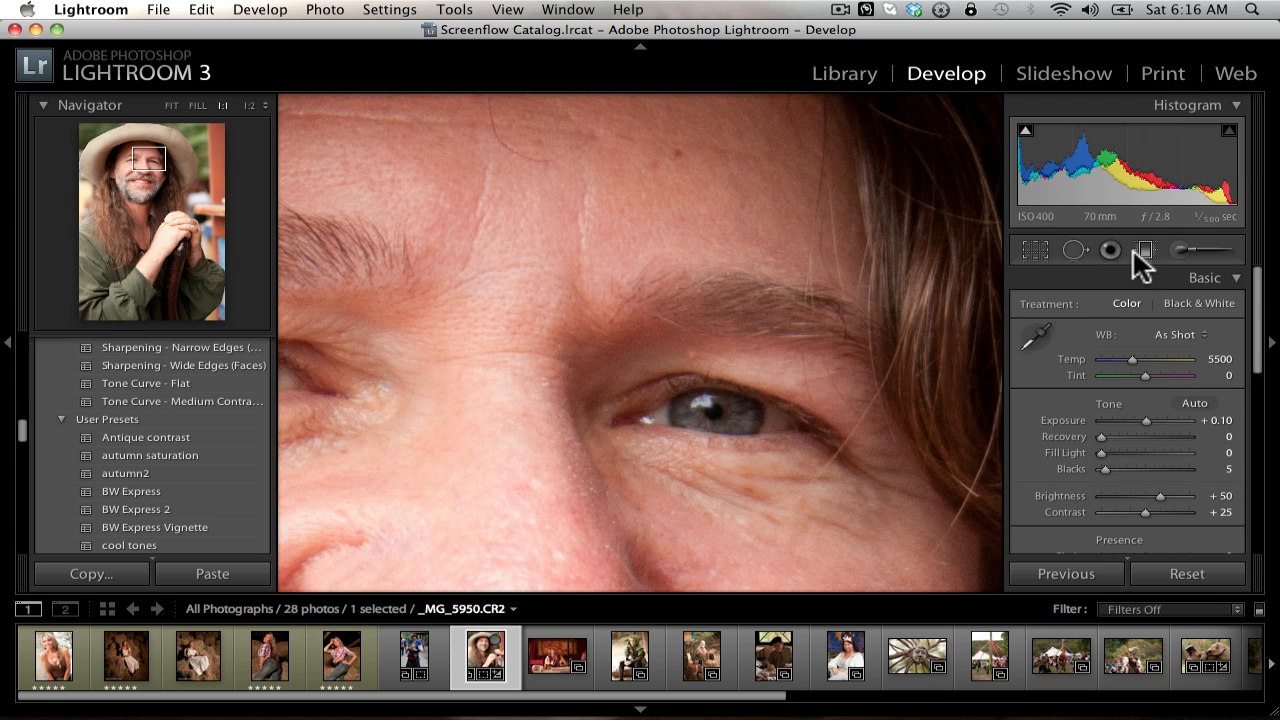
Step: Show the whole portrait and open the Graduated Filter to review its list of effects
click(607, 272)
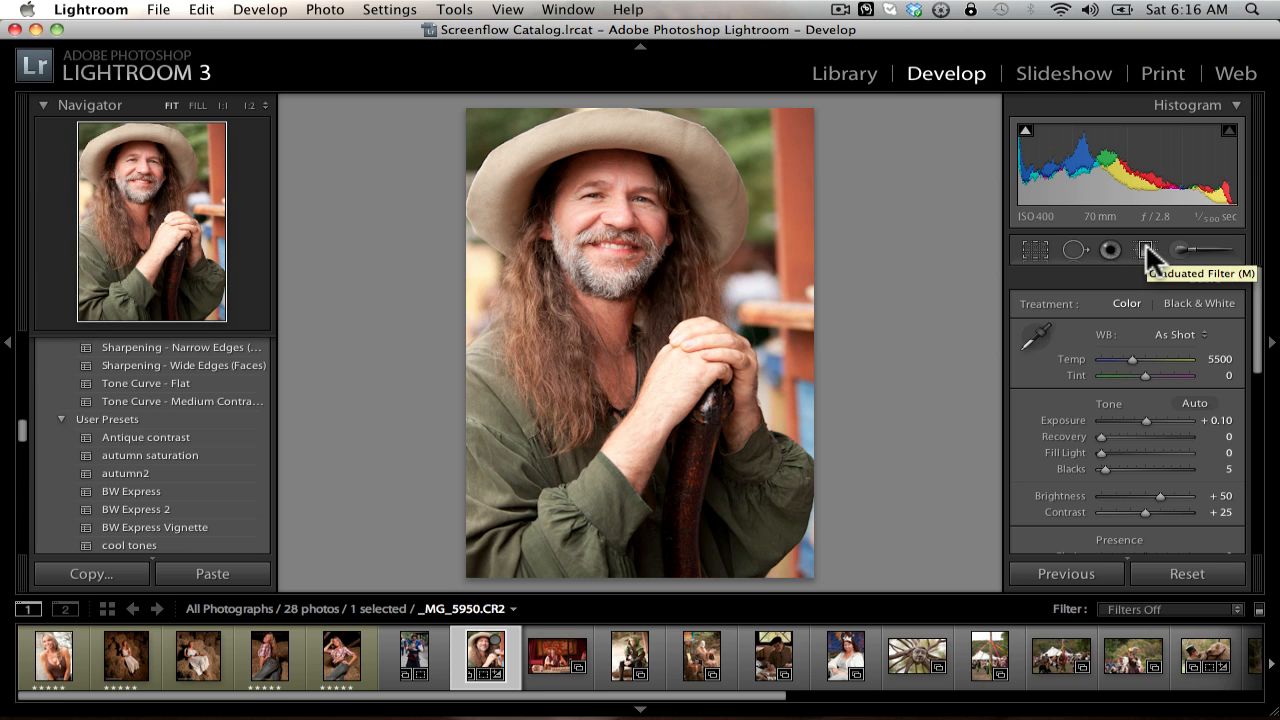
click(1146, 248)
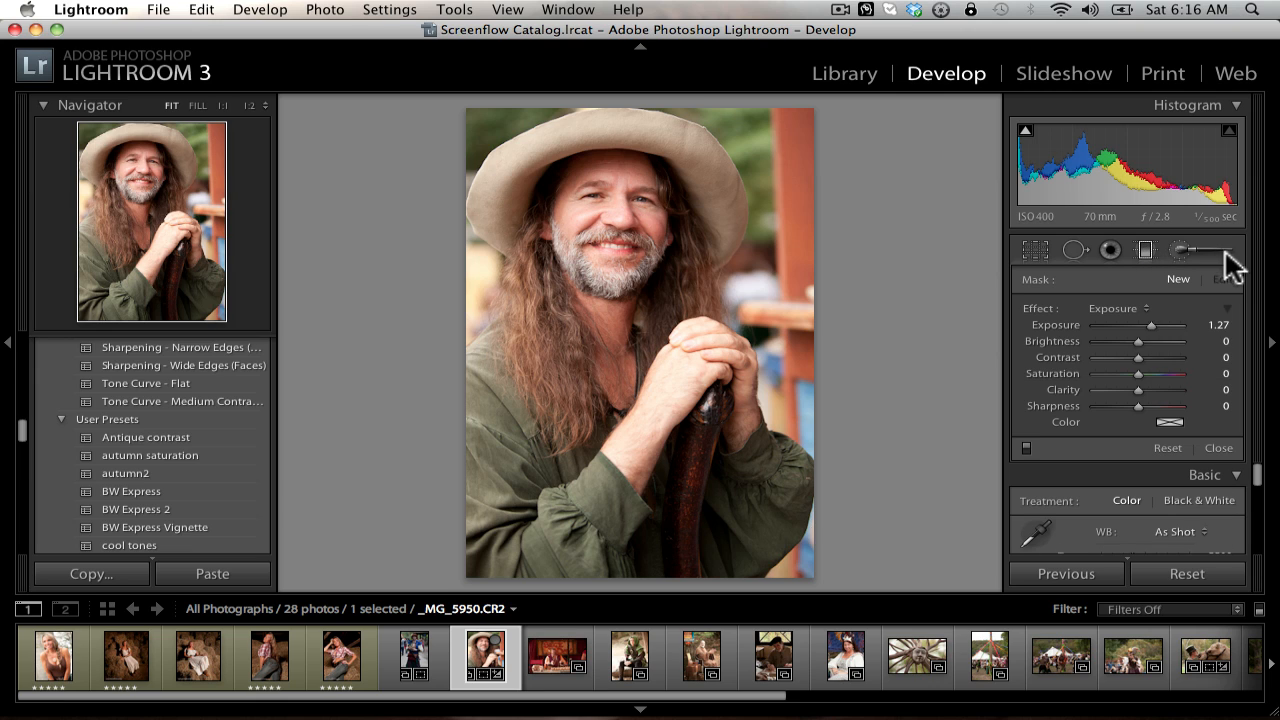
click(1139, 305)
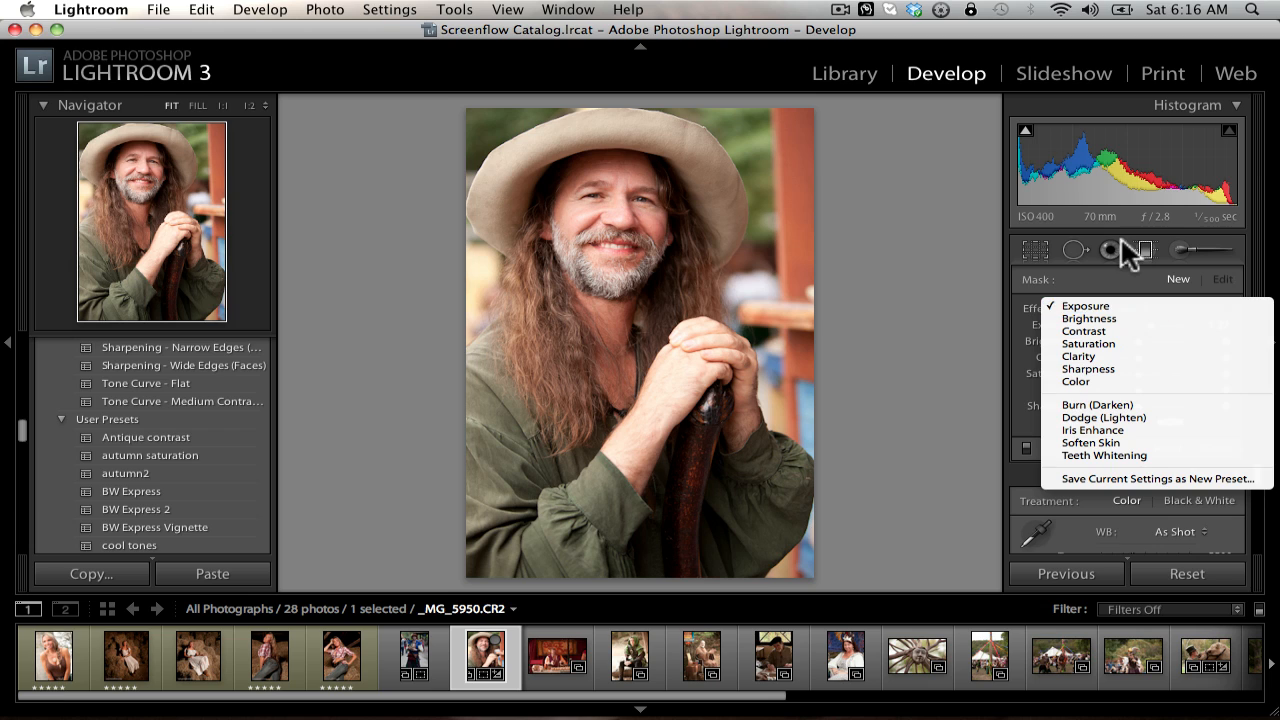
click(1130, 245)
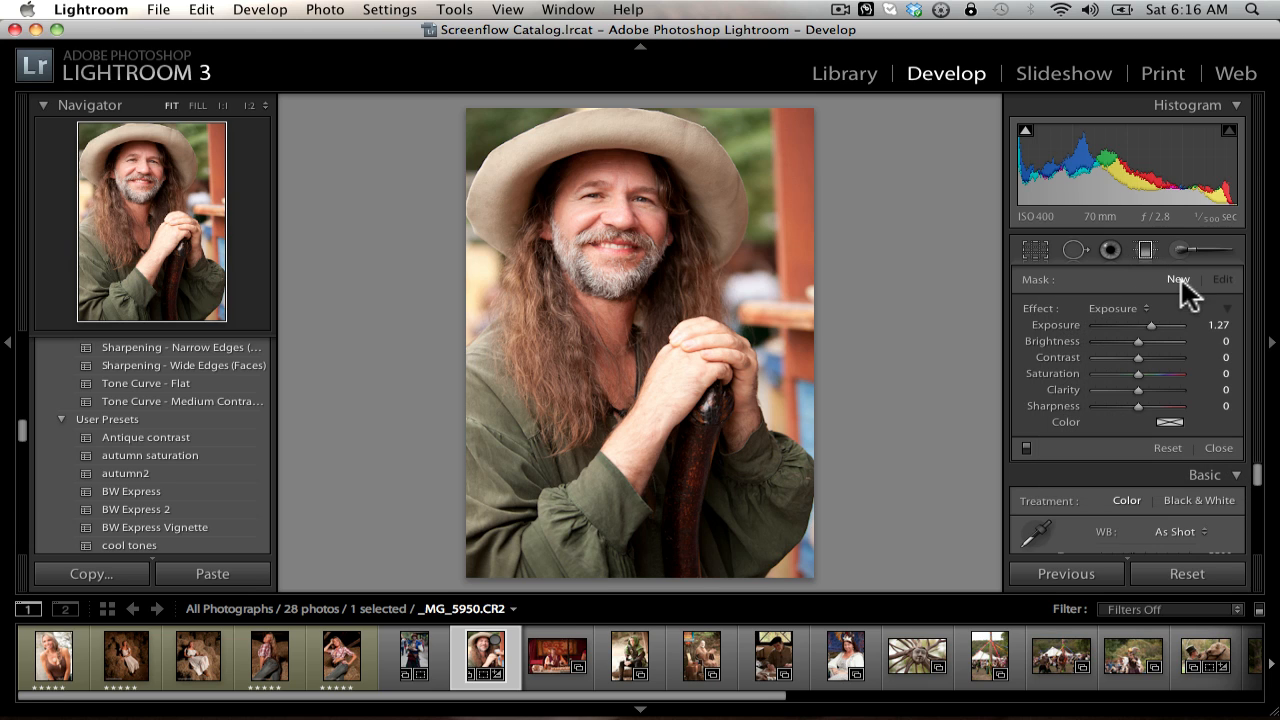
click(1112, 310)
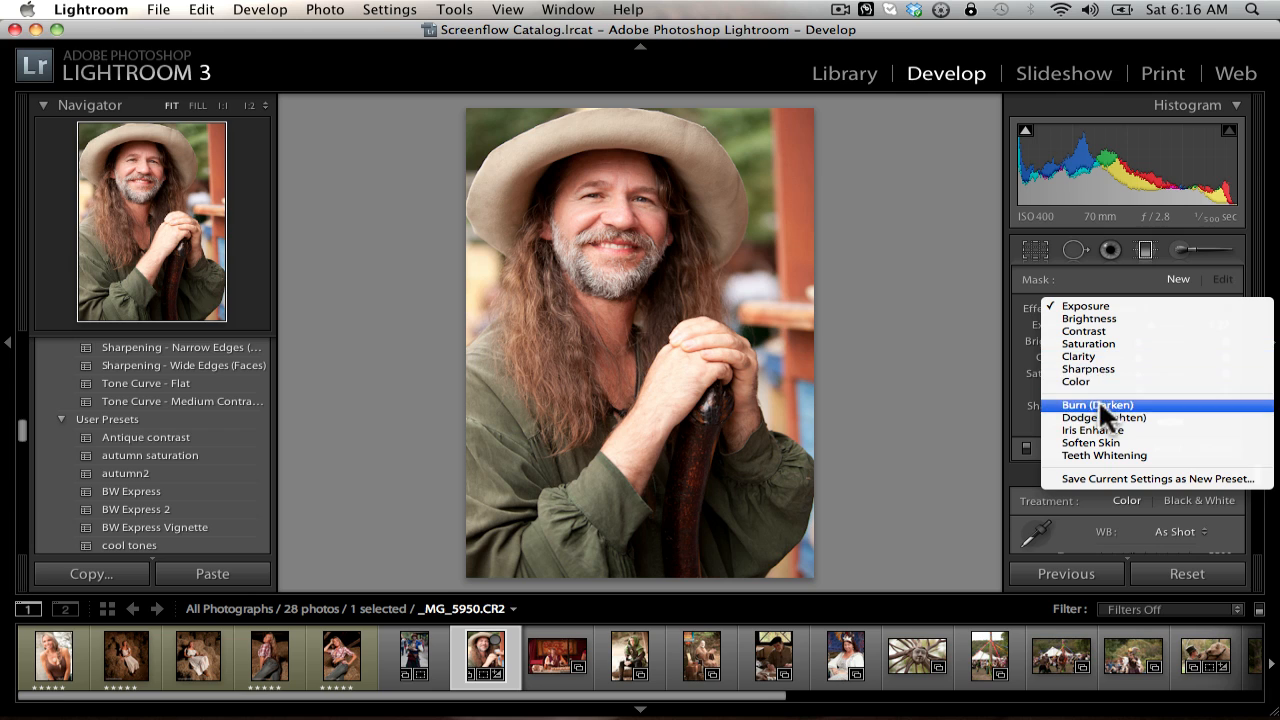
click(1116, 304)
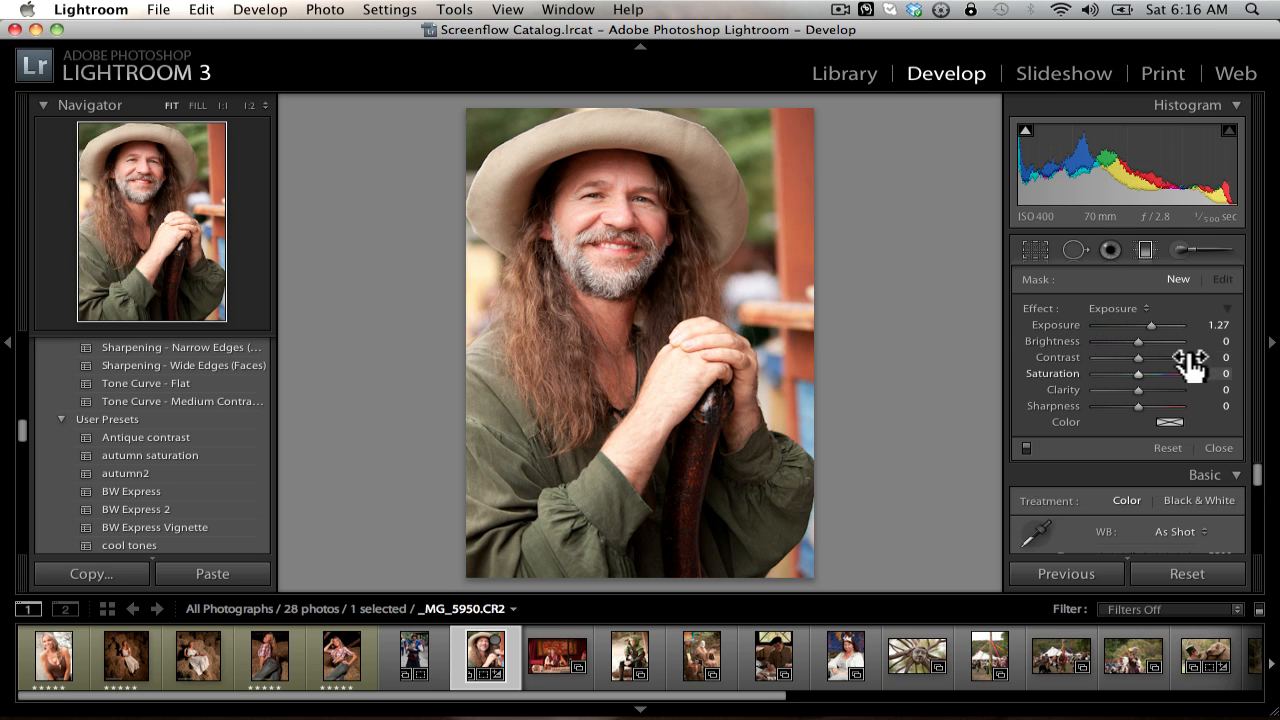
Step: Try a graduated filter with Exposure −1.84 running down the portrait, reposition it over the man's neck, and delete it
drag(1150, 322, 1117, 321)
drag(480, 122, 491, 557)
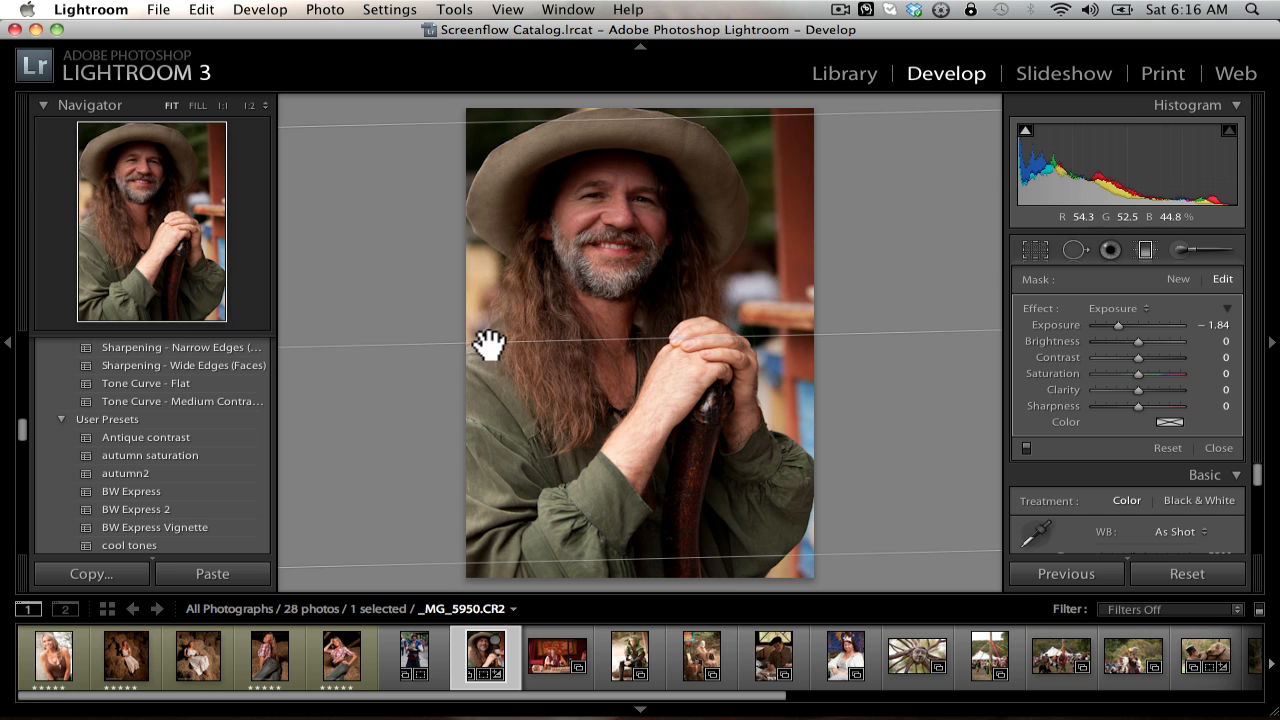
drag(489, 348, 620, 311)
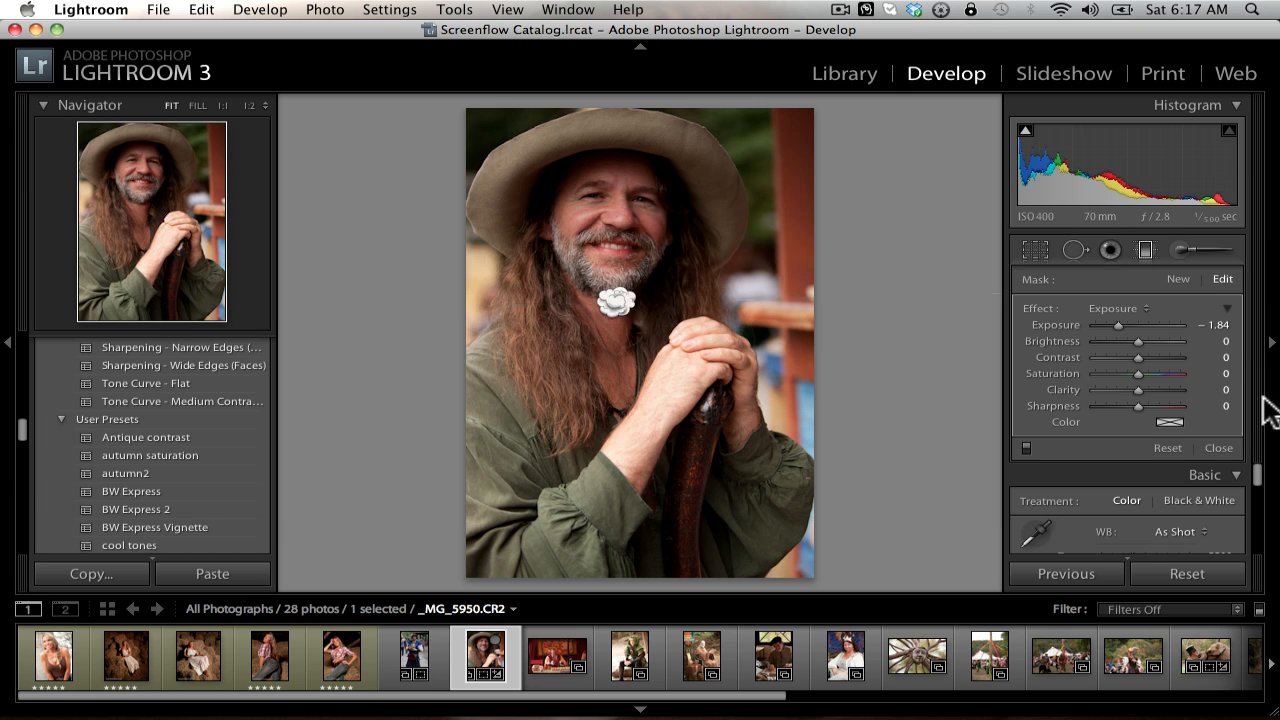
key(Delete)
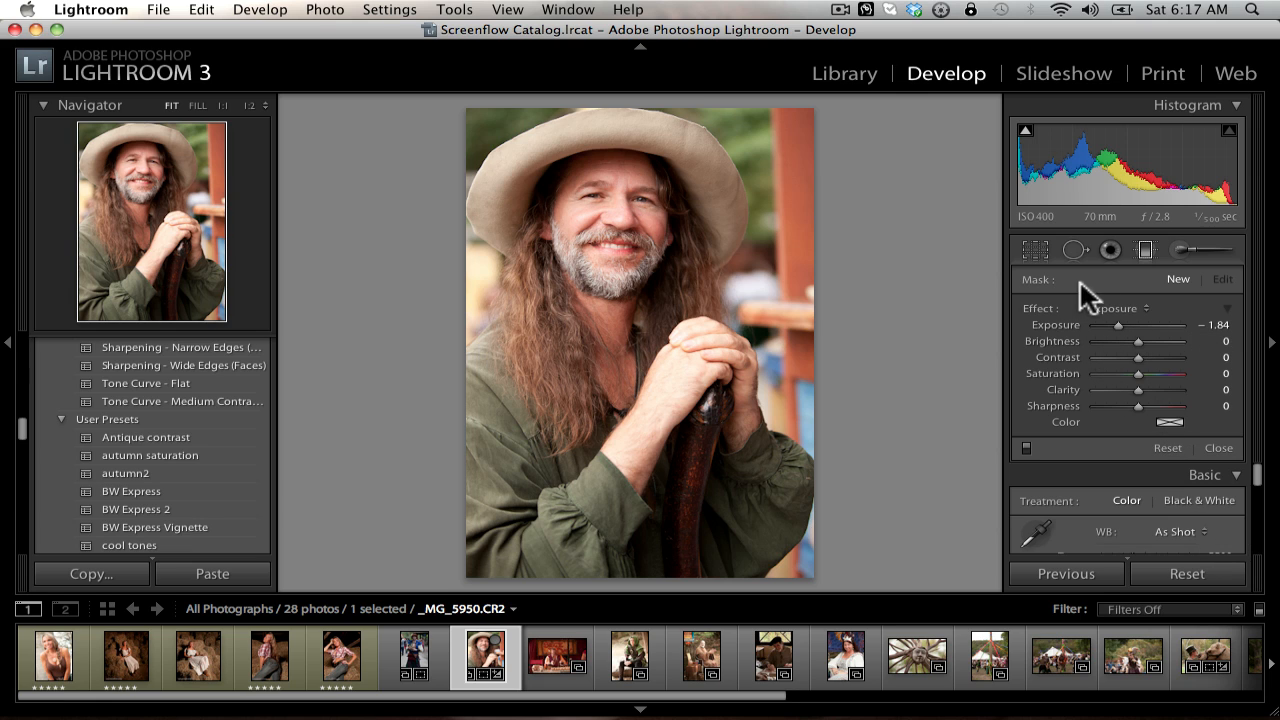
Step: Try a diagonal graduated filter with the yellow Color effect across the portrait, then delete it and close the tool
click(1128, 307)
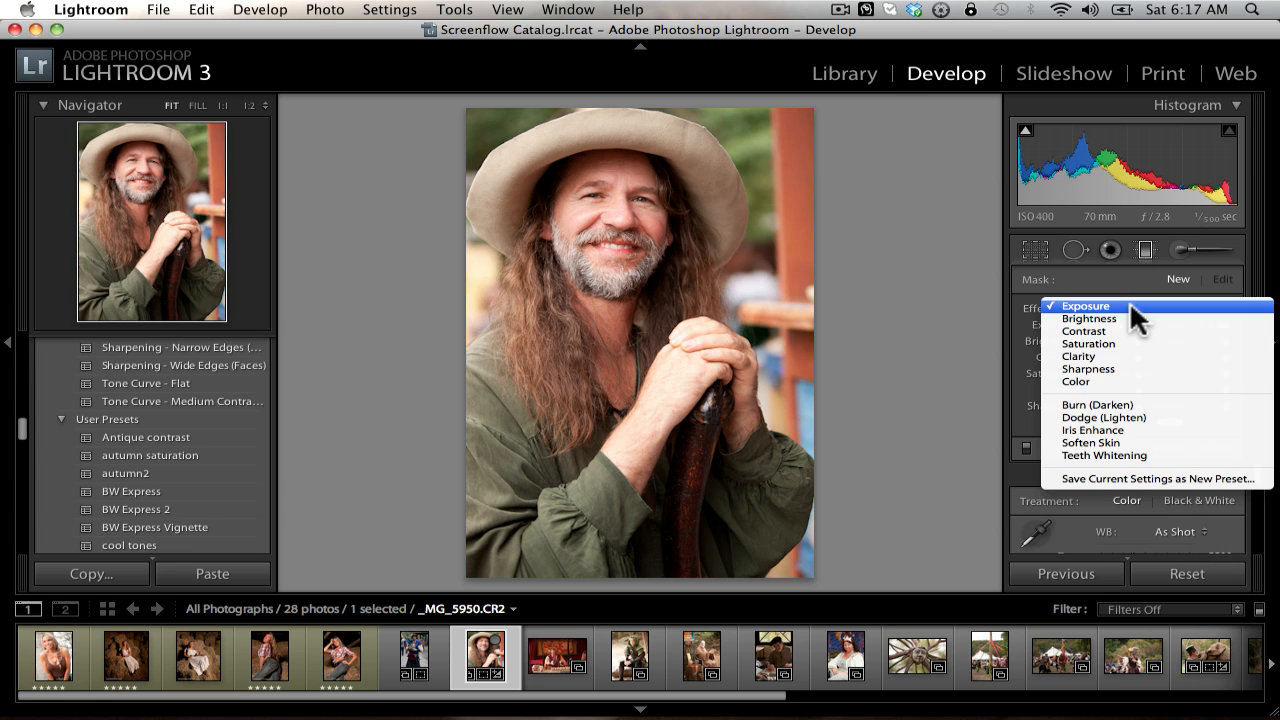
click(1116, 372)
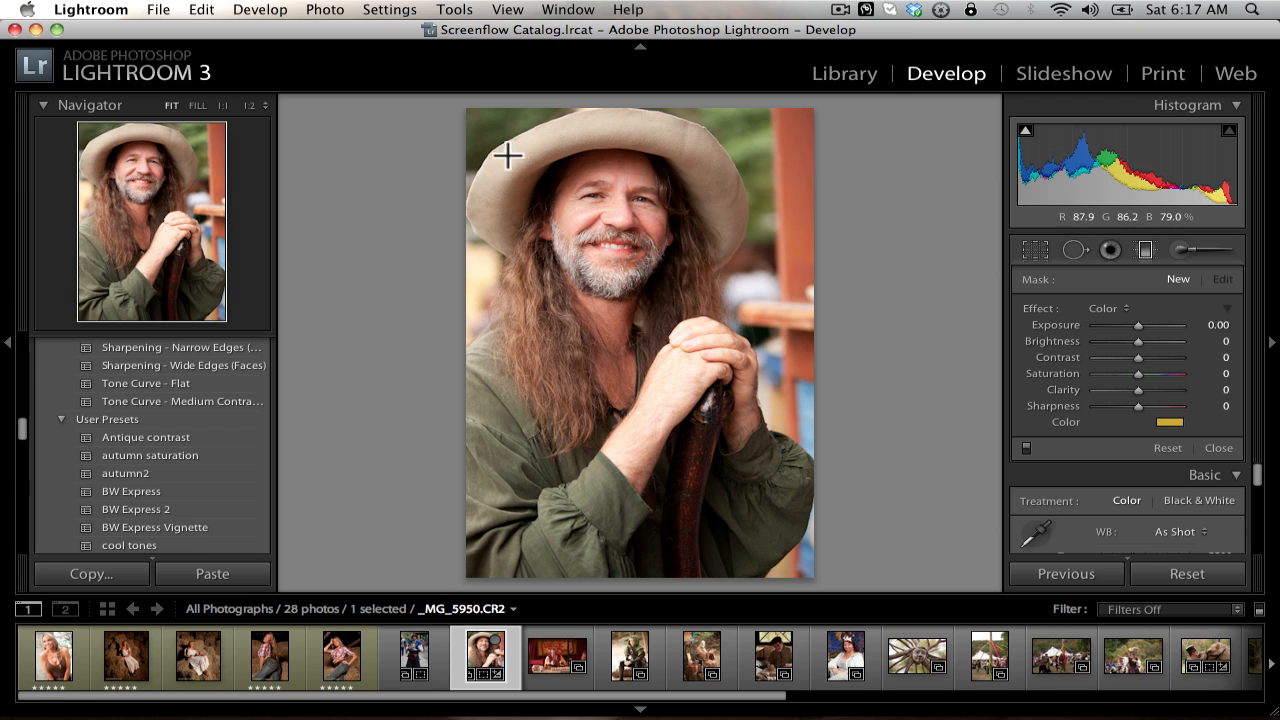
drag(476, 132, 886, 500)
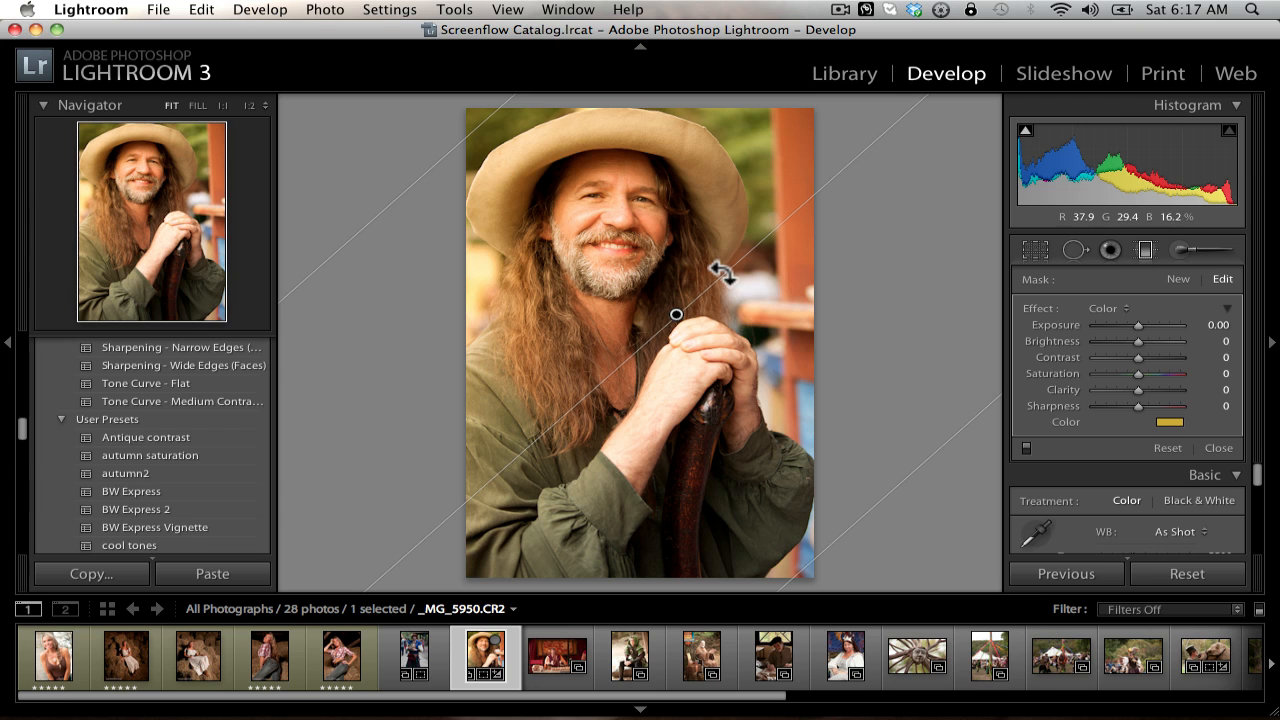
key(Delete)
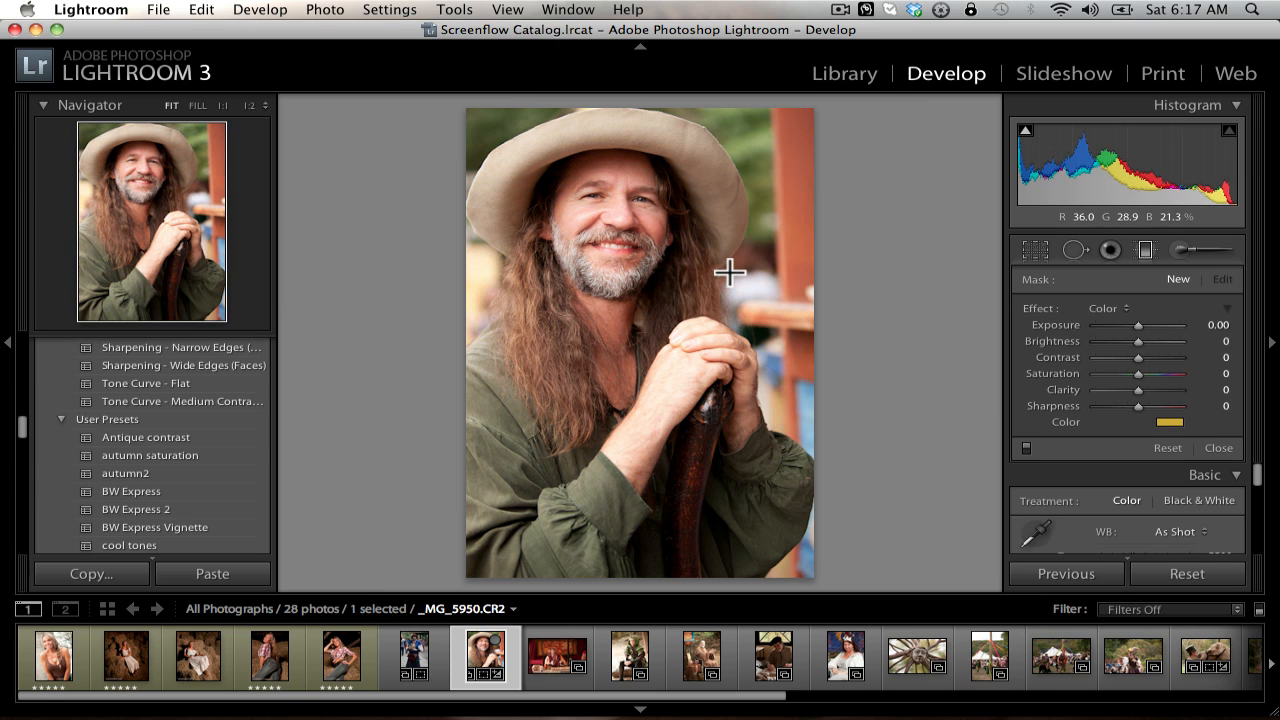
click(1144, 244)
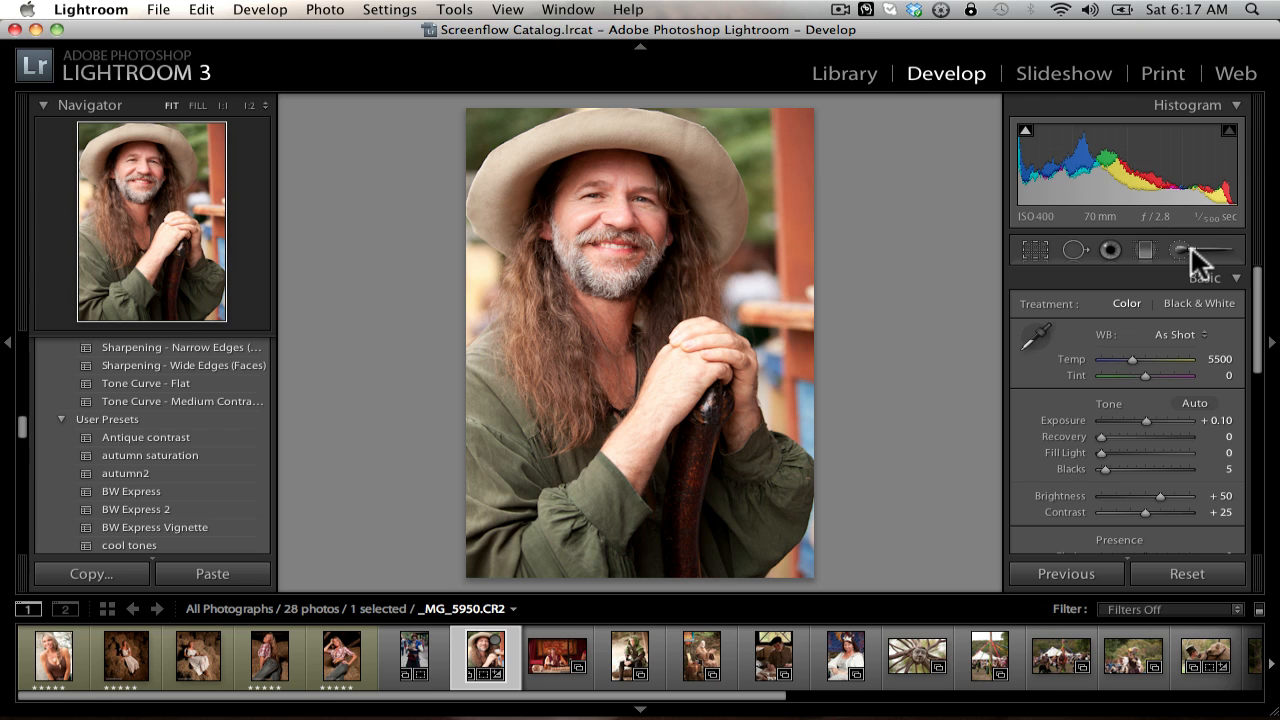
Step: Activate the Adjustment Brush with the Soften Skin effect
click(1179, 249)
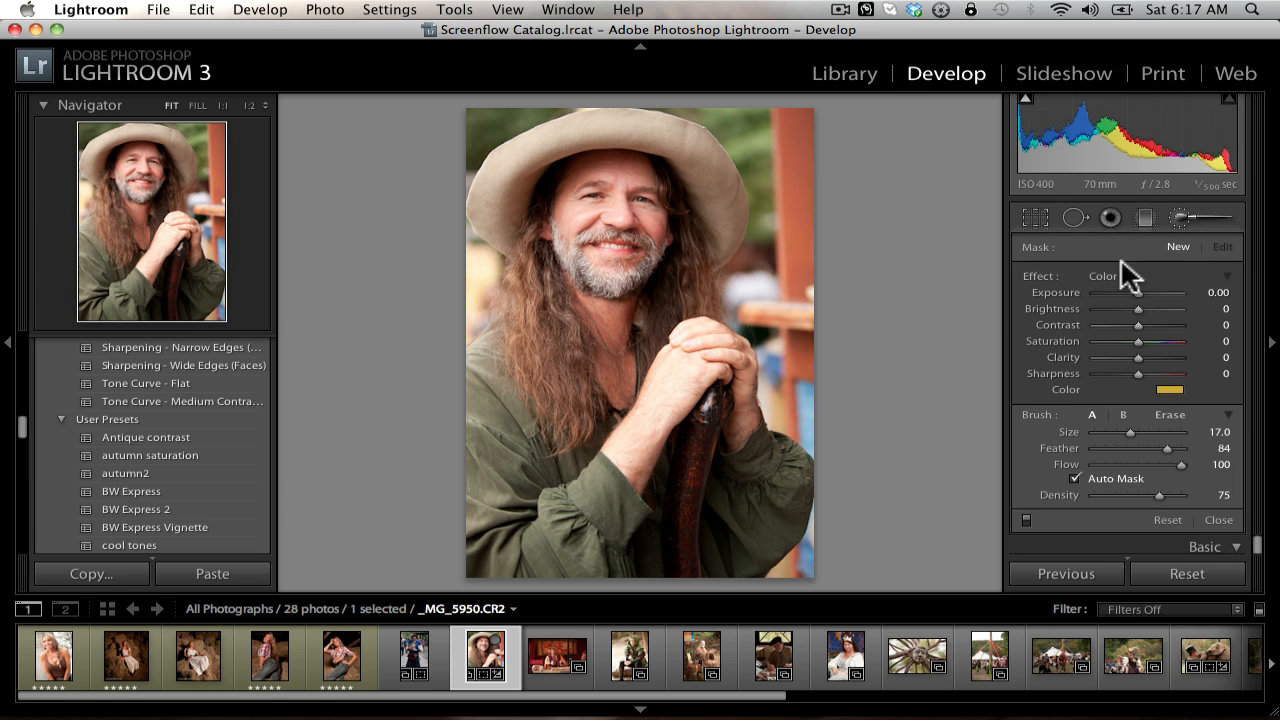
click(1113, 272)
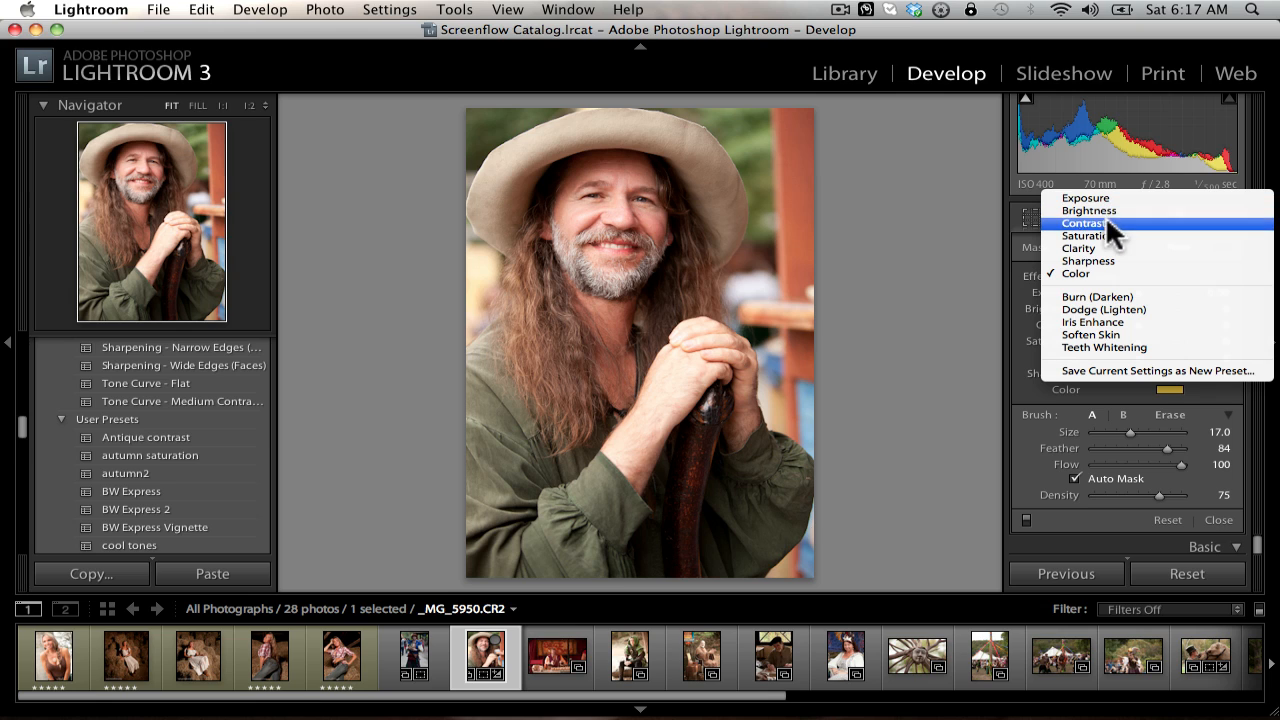
click(1126, 334)
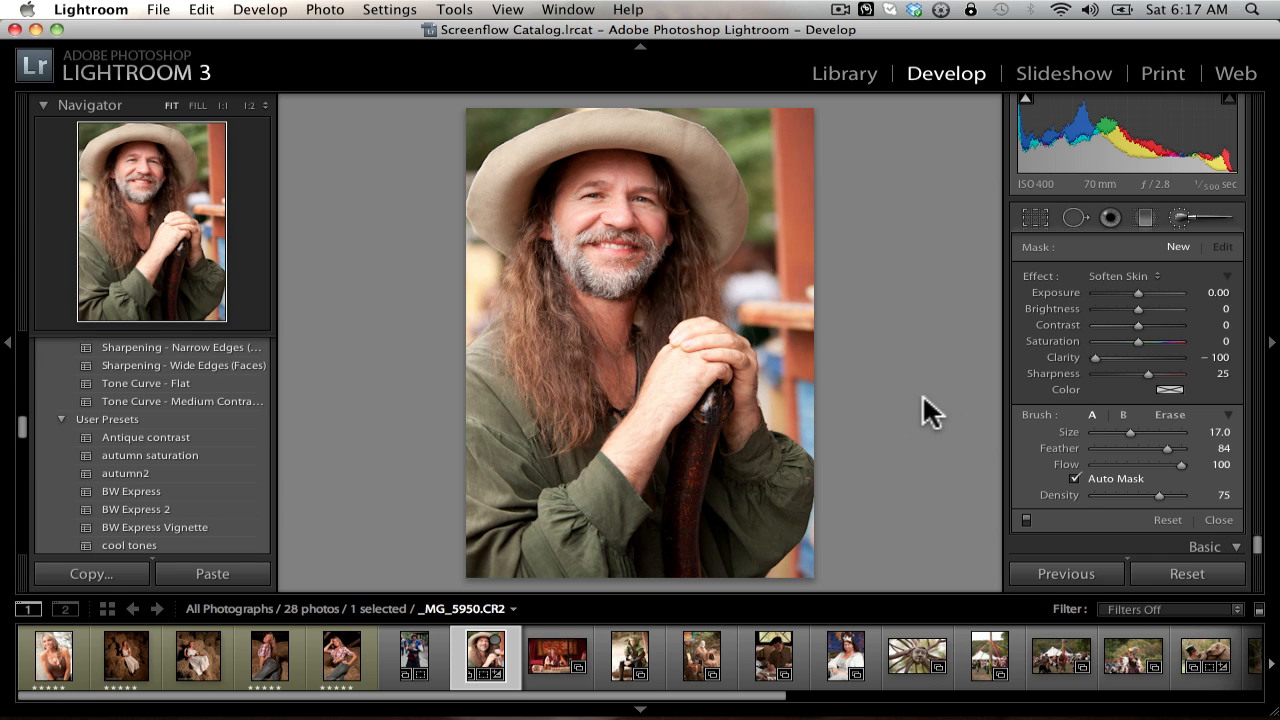
Step: Set the adjustment brush to Density 82, Flow 100, Feather 100 and Size 11.2
mouse_move(1155, 490)
mouse_down()
mouse_move(1116, 491)
mouse_move(1161, 493)
mouse_up()
mouse_move(1179, 462)
mouse_down()
mouse_move(1120, 462)
mouse_move(1183, 462)
mouse_up()
mouse_move(1165, 445)
mouse_down()
mouse_move(1105, 438)
mouse_move(1163, 440)
mouse_move(1137, 437)
mouse_up()
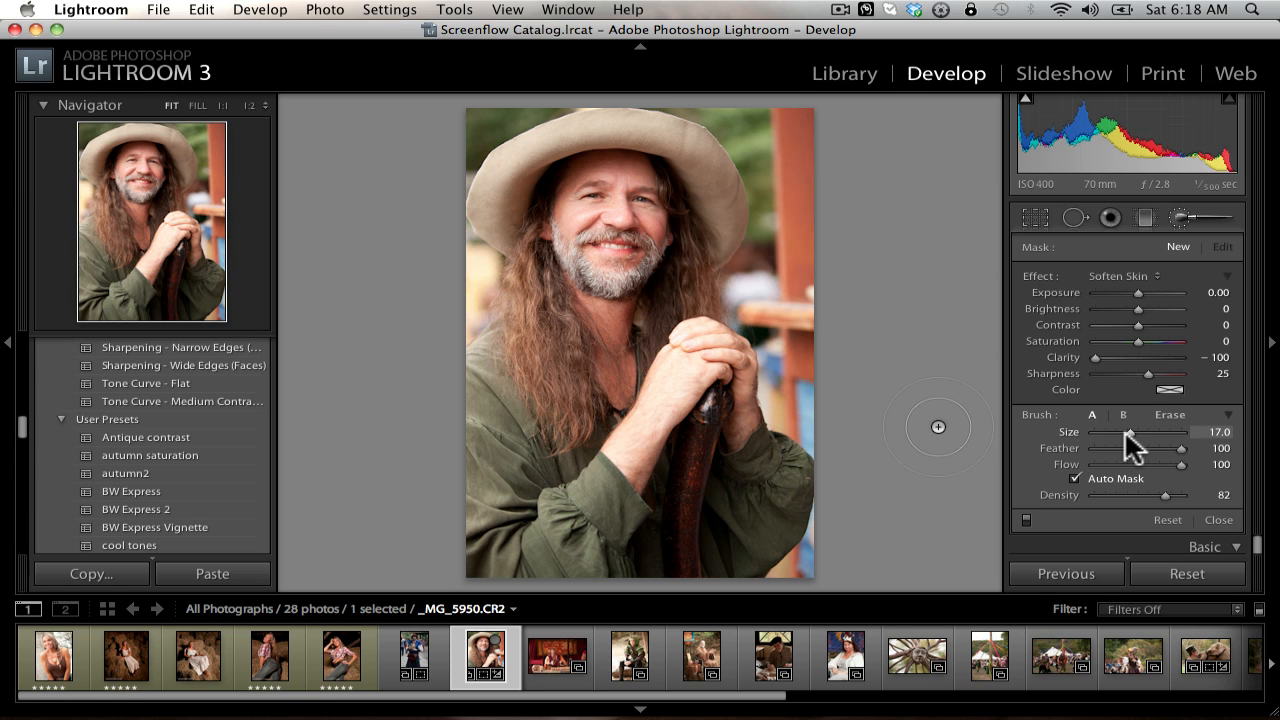
mouse_move(1130, 430)
mouse_down()
mouse_move(1117, 432)
mouse_move(1149, 429)
mouse_move(1122, 425)
mouse_up()
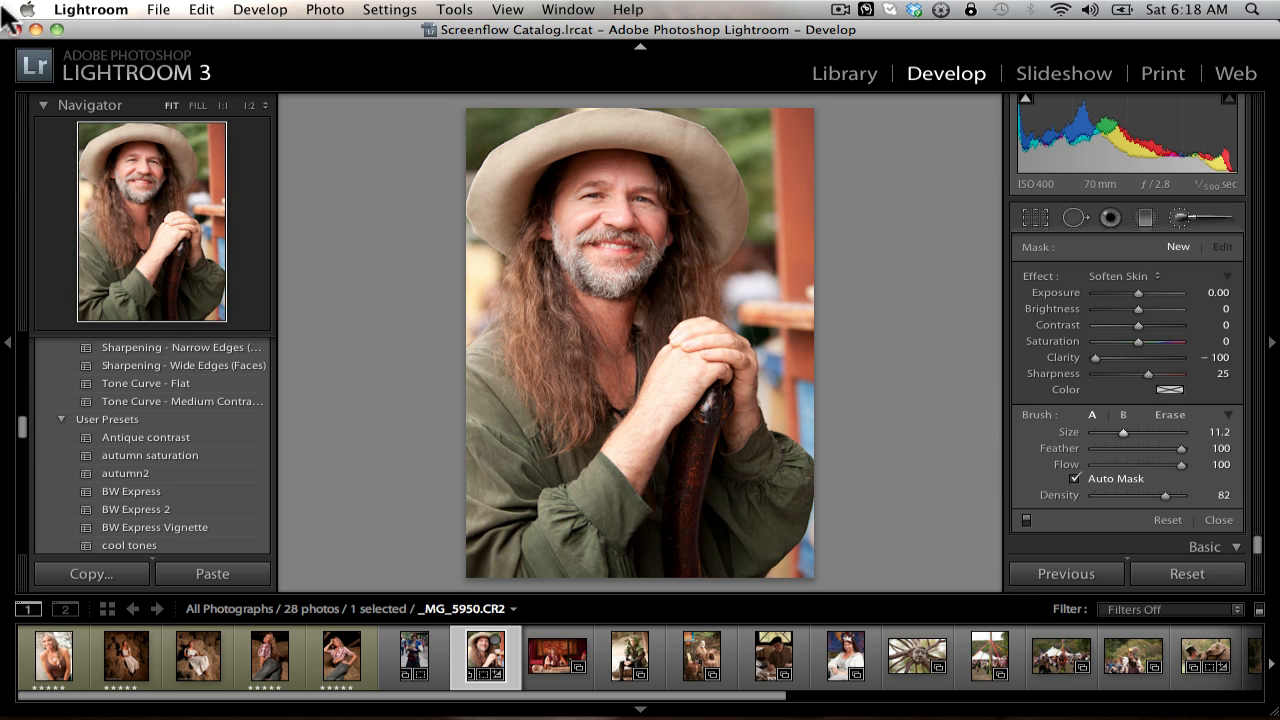
Step: Raise the brush Density to 98 and Size to 20.0, and paint skin softening over the nose and the adjoining cheek
key(space)
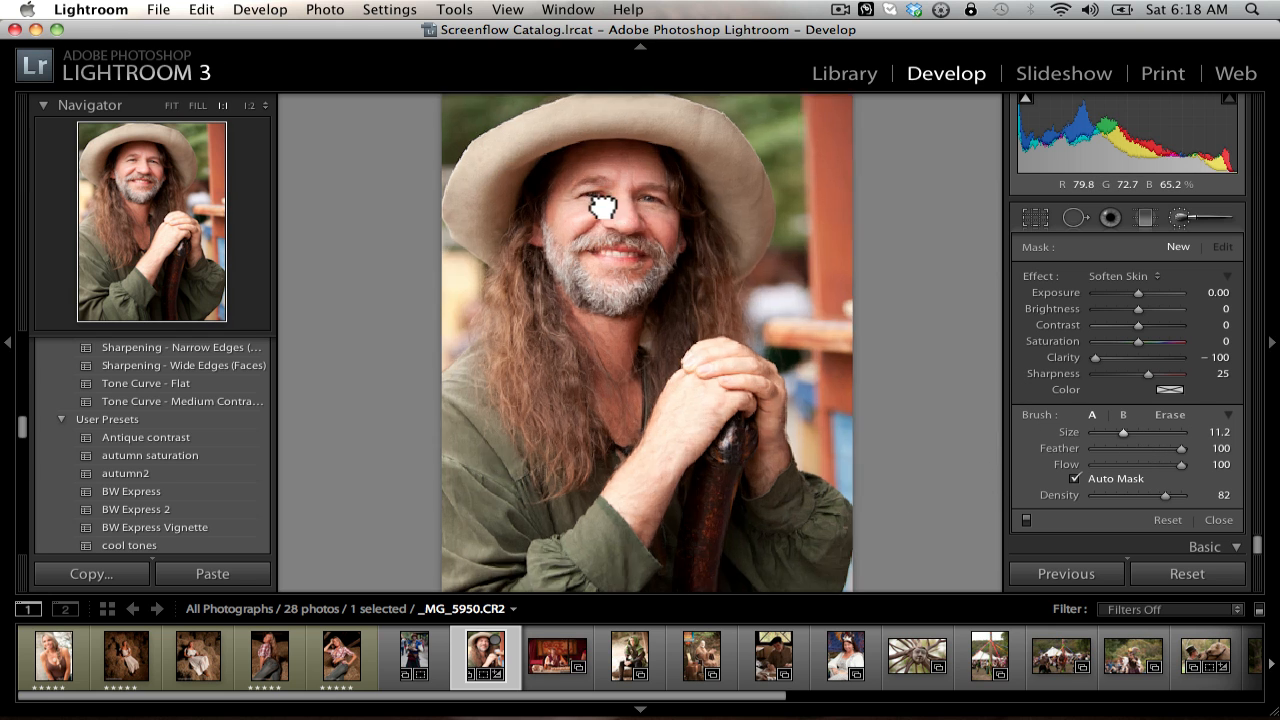
click(600, 206)
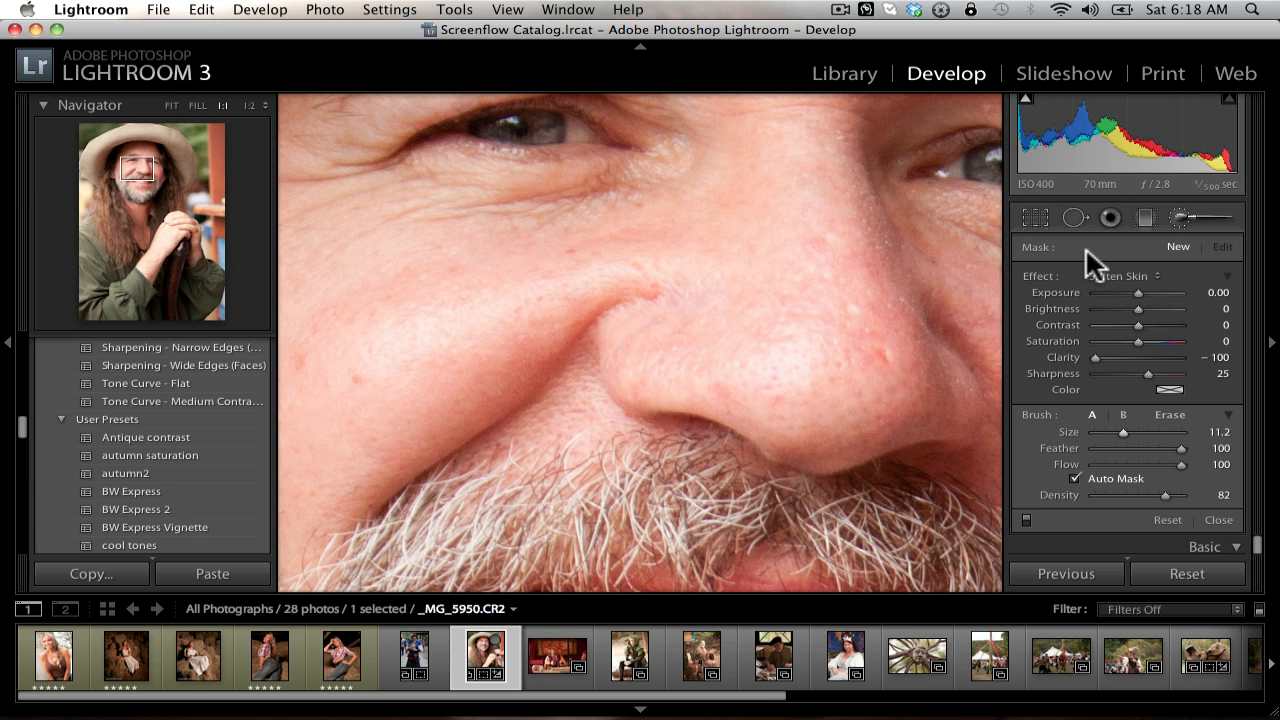
drag(1168, 495, 1180, 493)
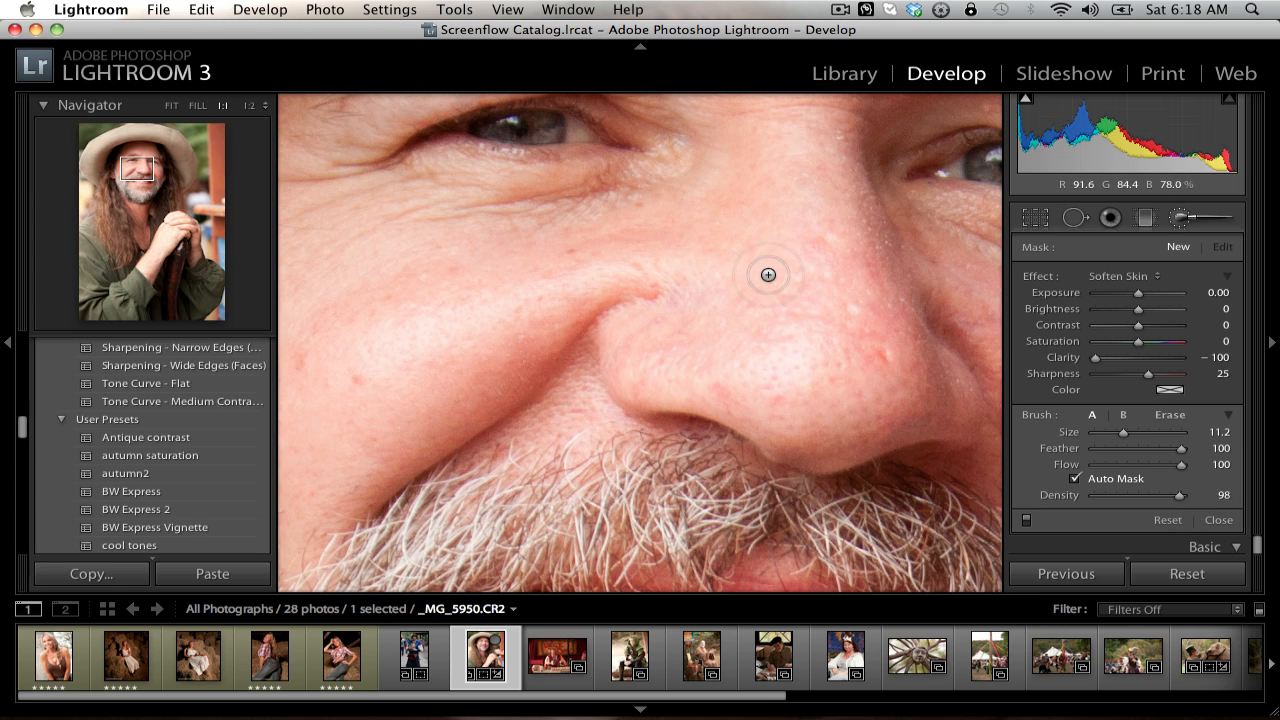
scroll(768, 272, up, 5)
mouse_move(818, 256)
mouse_down()
mouse_move(855, 287)
mouse_move(793, 366)
mouse_move(835, 263)
mouse_move(820, 276)
mouse_move(796, 388)
mouse_move(819, 297)
mouse_move(797, 234)
mouse_move(421, 362)
mouse_move(493, 325)
mouse_move(511, 298)
mouse_move(370, 328)
mouse_move(451, 382)
mouse_move(598, 366)
mouse_move(625, 339)
mouse_move(604, 320)
mouse_move(628, 279)
mouse_move(557, 317)
mouse_move(862, 393)
mouse_move(959, 282)
mouse_move(929, 264)
mouse_move(912, 286)
mouse_move(812, 232)
mouse_move(645, 249)
mouse_move(620, 218)
mouse_move(303, 232)
mouse_move(332, 215)
mouse_move(675, 227)
mouse_move(746, 176)
mouse_move(559, 294)
mouse_move(646, 388)
mouse_move(605, 418)
mouse_move(541, 440)
mouse_move(276, 449)
mouse_move(324, 341)
mouse_move(387, 348)
mouse_move(373, 396)
mouse_move(414, 391)
mouse_move(432, 363)
mouse_move(585, 336)
mouse_move(399, 335)
mouse_move(714, 329)
mouse_up()
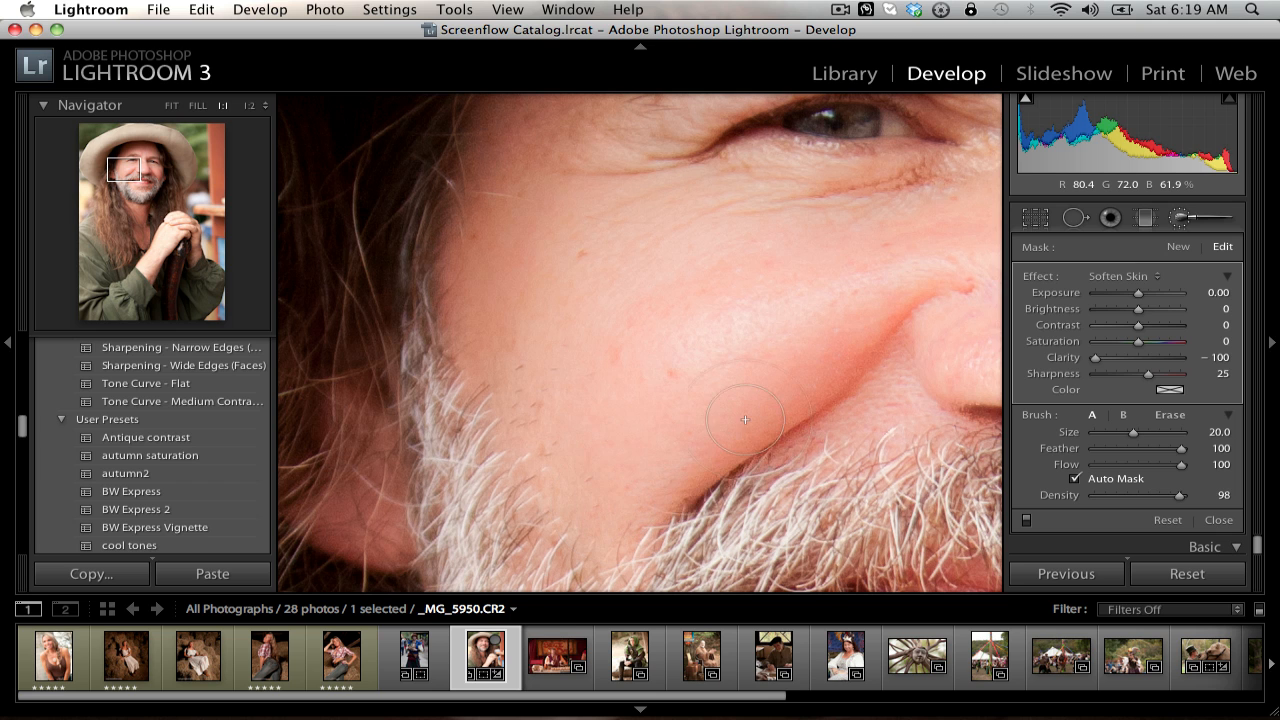
Step: Paint skin softening over the forehead and under the other eye, close the Adjustment Brush, and return to the full portrait
key(space)
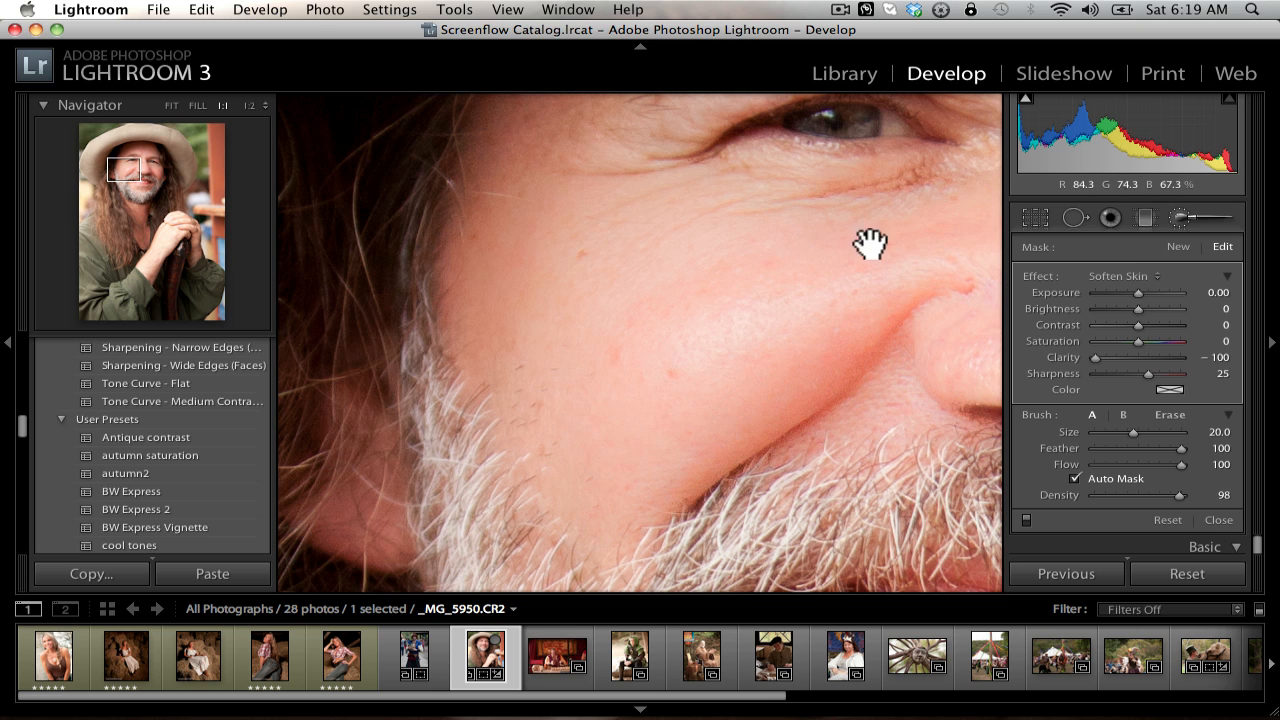
drag(871, 243, 530, 683)
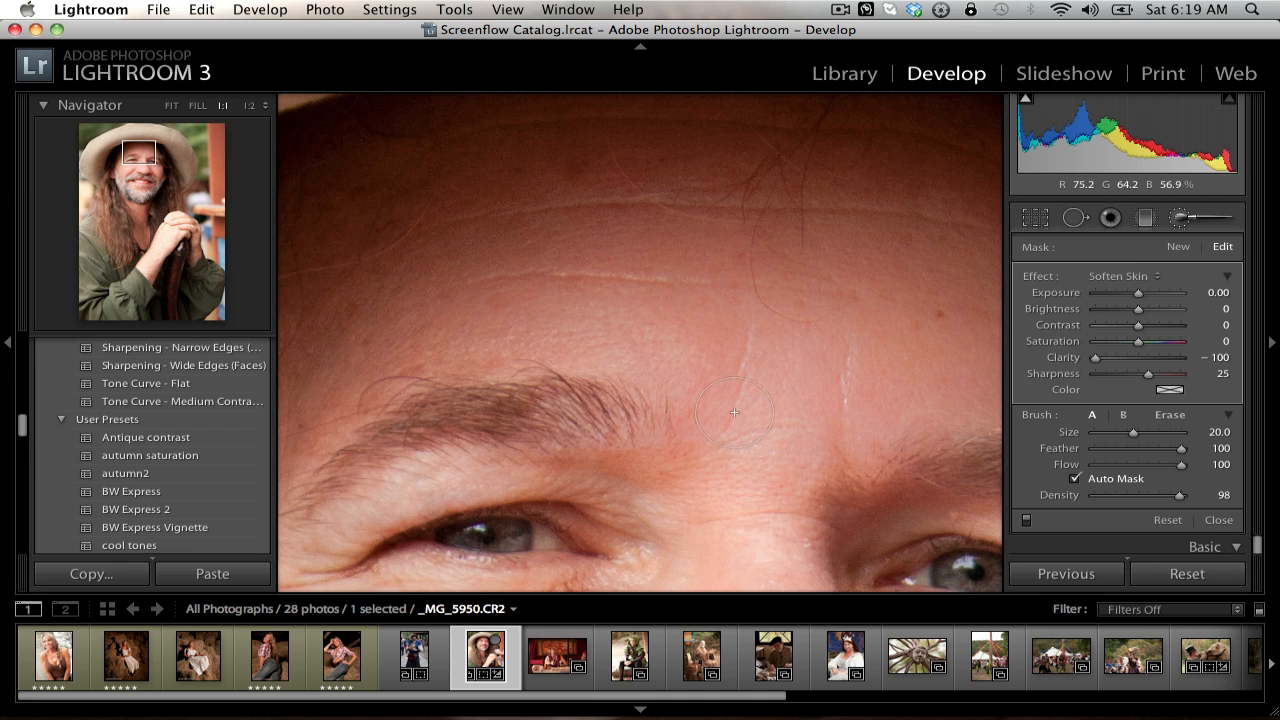
mouse_move(714, 503)
mouse_down()
mouse_move(691, 163)
mouse_move(663, 91)
mouse_up()
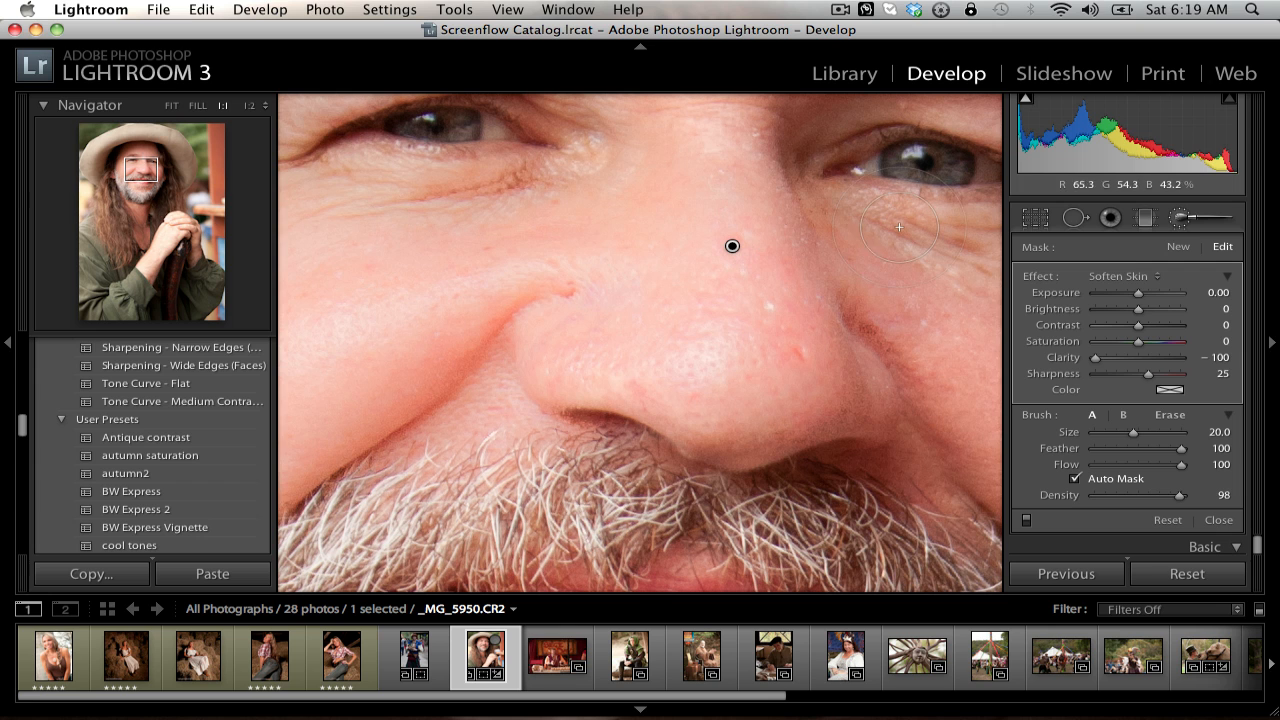
click(1180, 218)
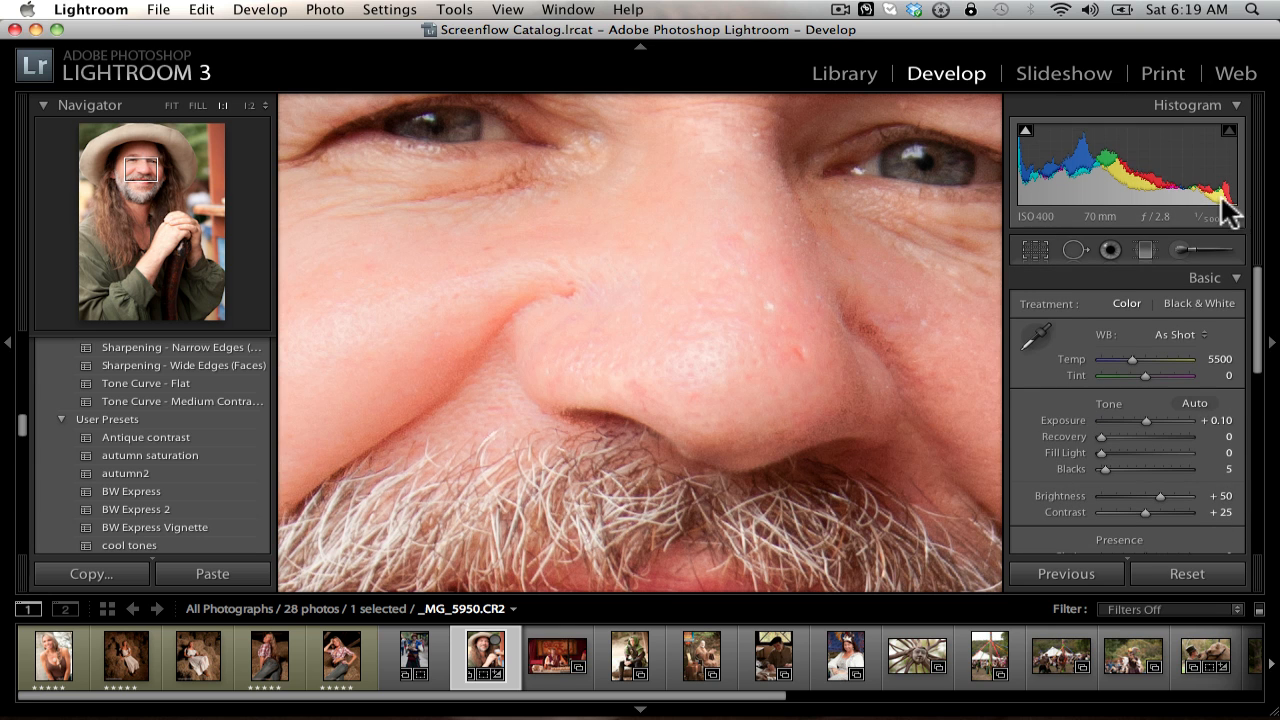
click(750, 220)
click(748, 221)
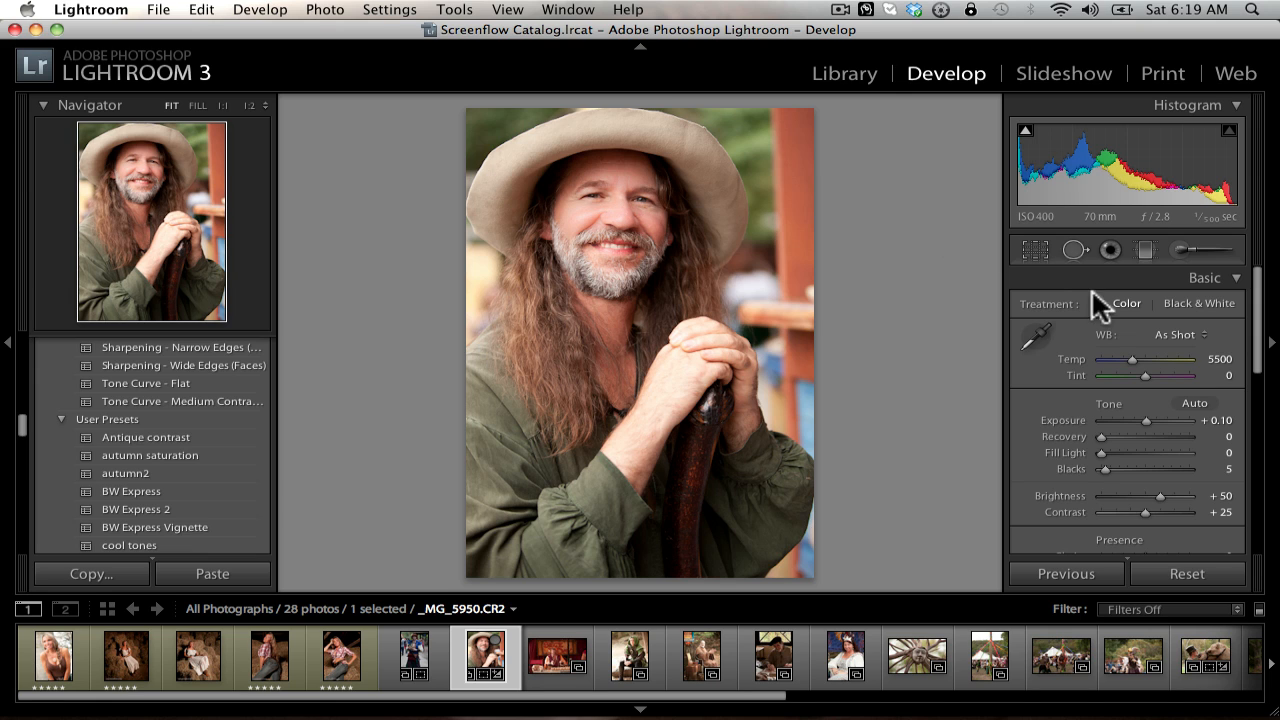
scroll(1103, 331, down, 15)
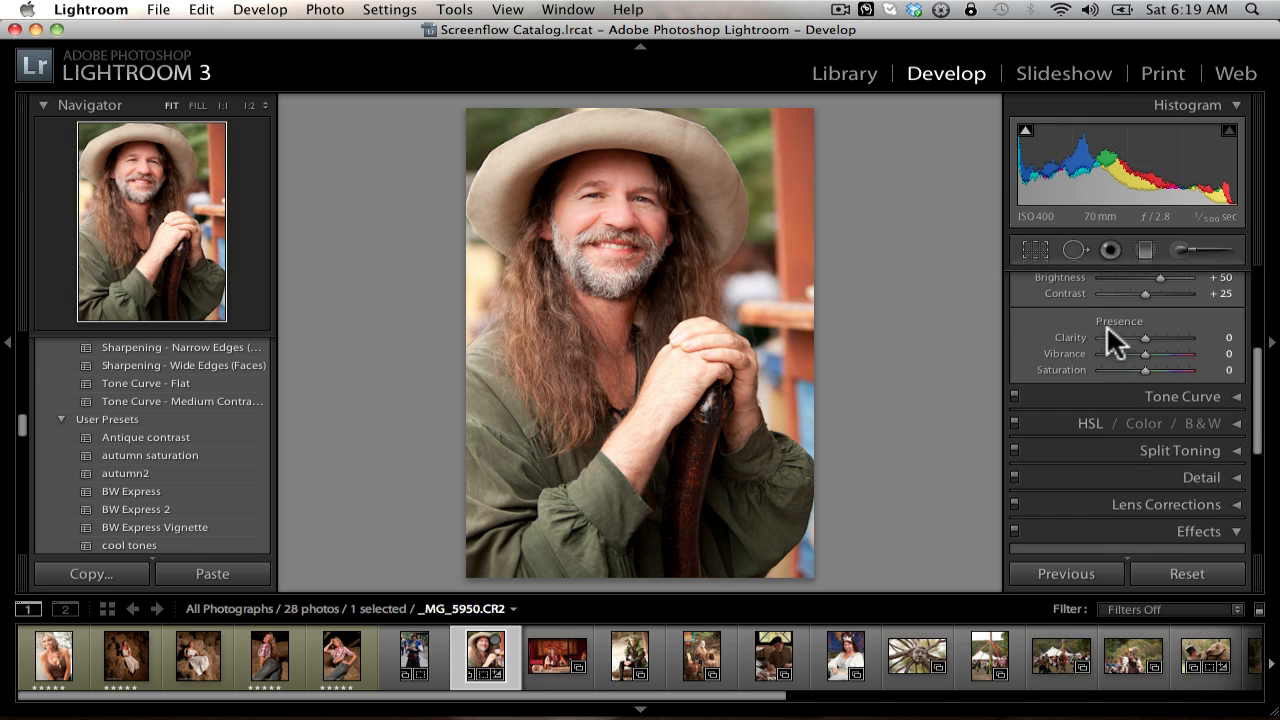
scroll(1106, 320, up, 15)
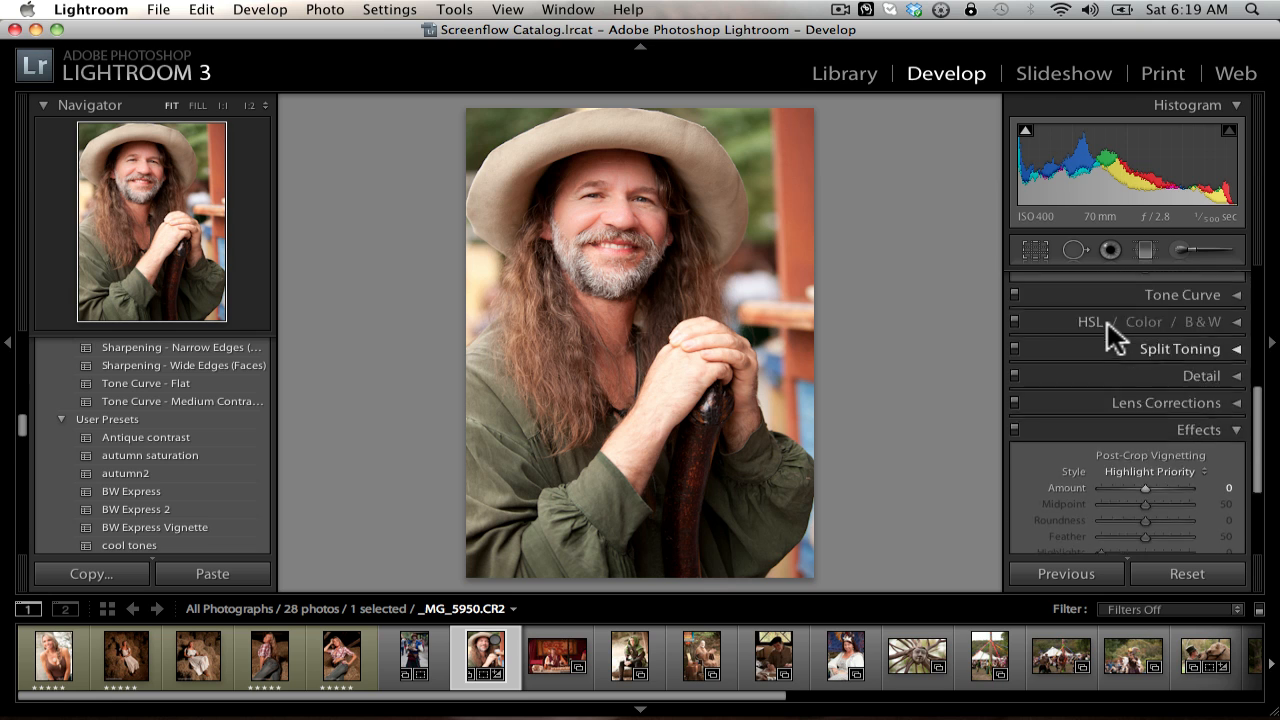
scroll(1106, 320, up, 1)
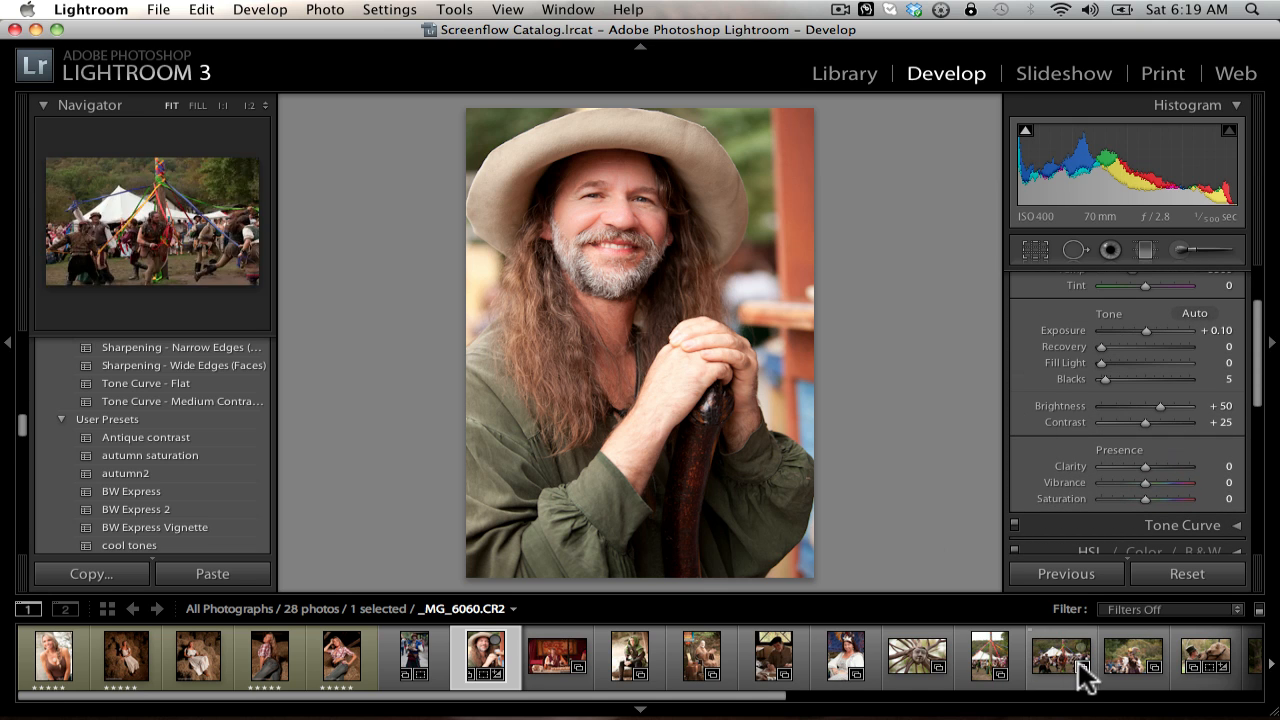
Step: Open INFO PAGE.jpg from the end of the filmstrip
scroll(1086, 672, down, 10)
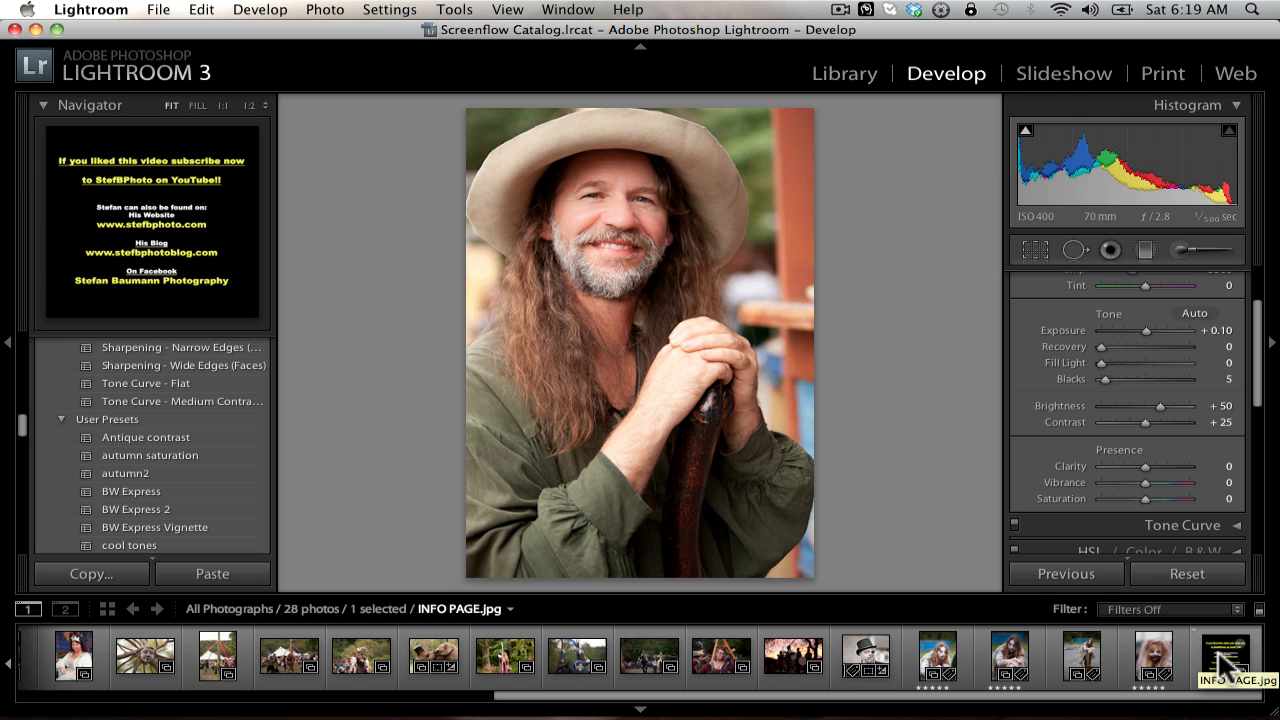
click(1222, 664)
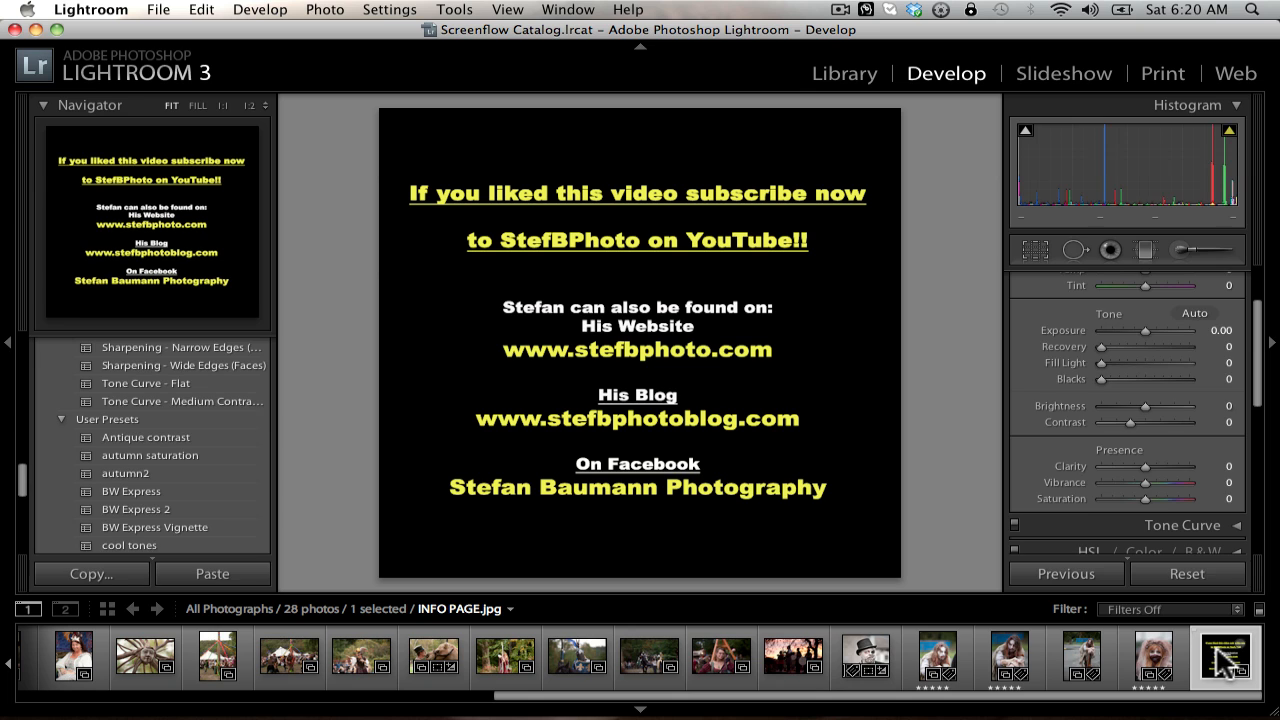
mouse_move(1216, 710)
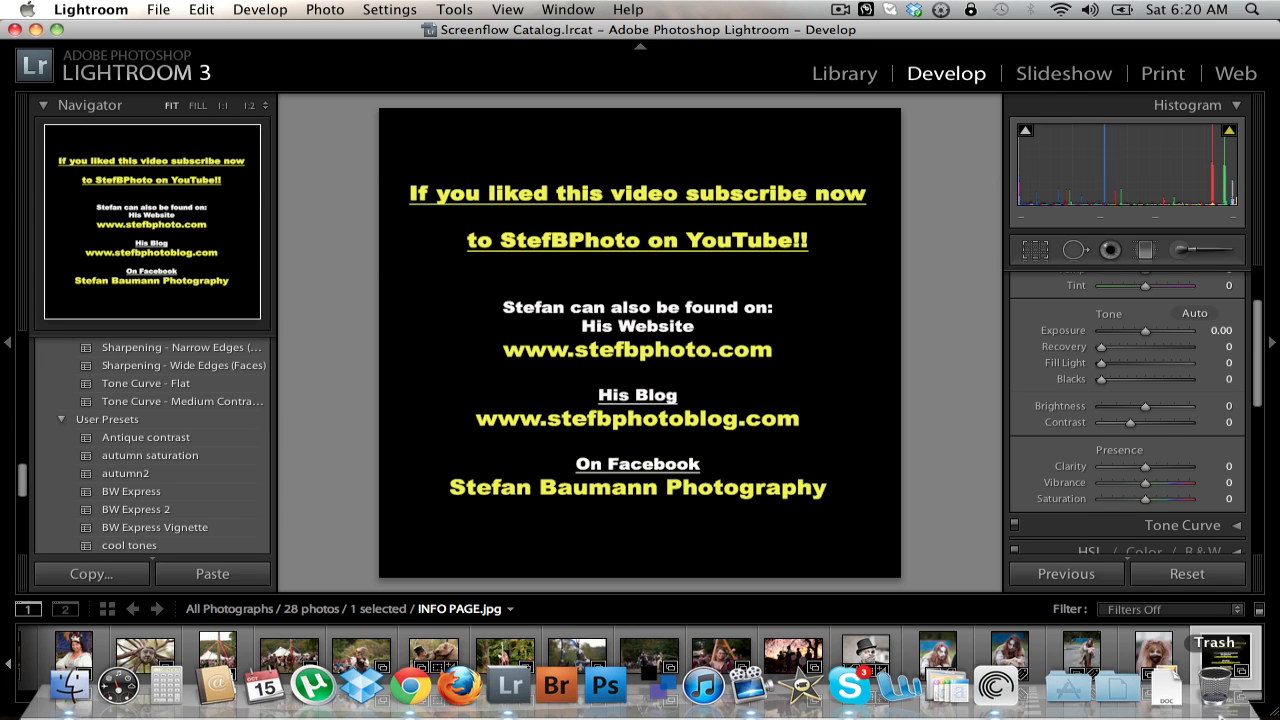